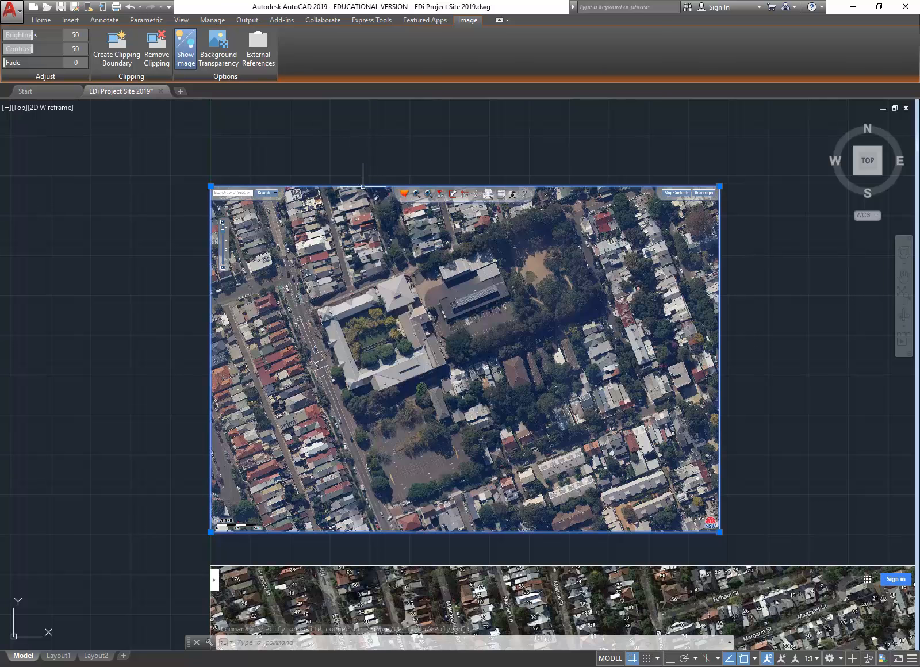
Step: Switch the ribbon to the Home tab so the Modify tools show instead of image options
click(41, 20)
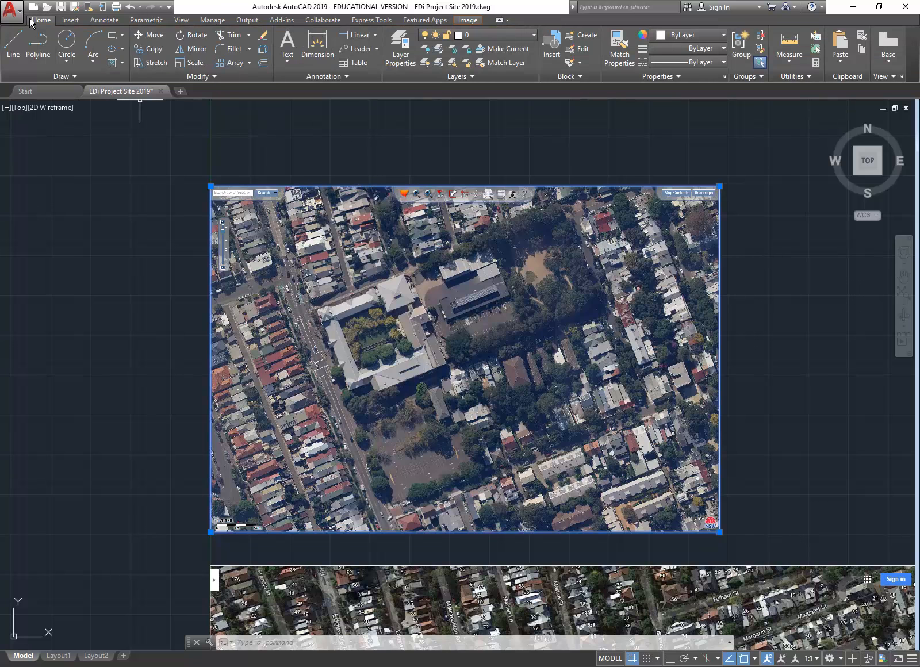
Step: Move the inset aerial, using its courtyard building roof corner as the base point
click(149, 36)
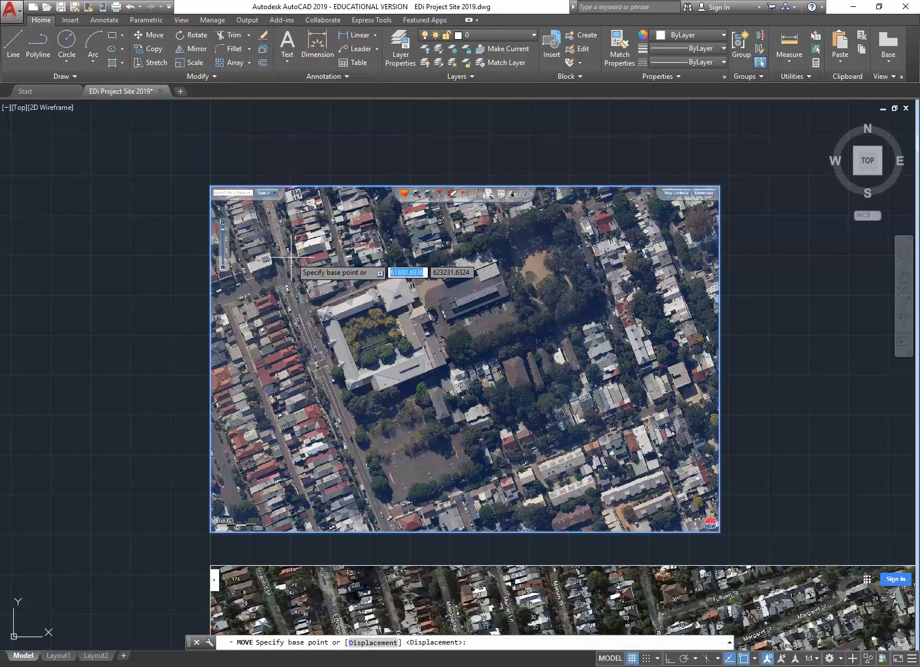
scroll(308, 299, up, 5)
scroll(305, 297, up, 5)
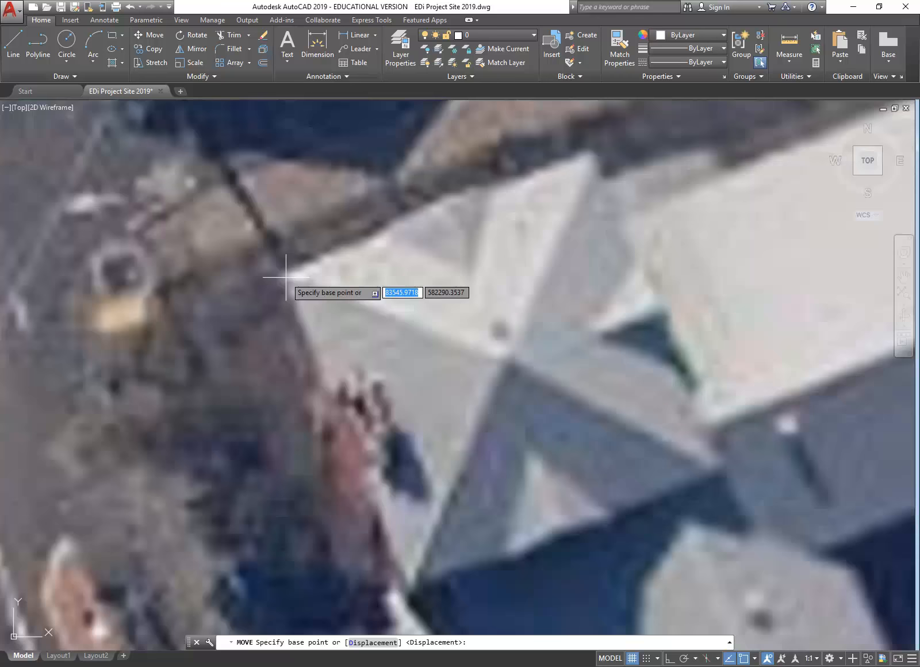
click(285, 276)
Step: Drop the inset aerial onto the matching roof corner of the colour aerial
scroll(424, 294, down, 5)
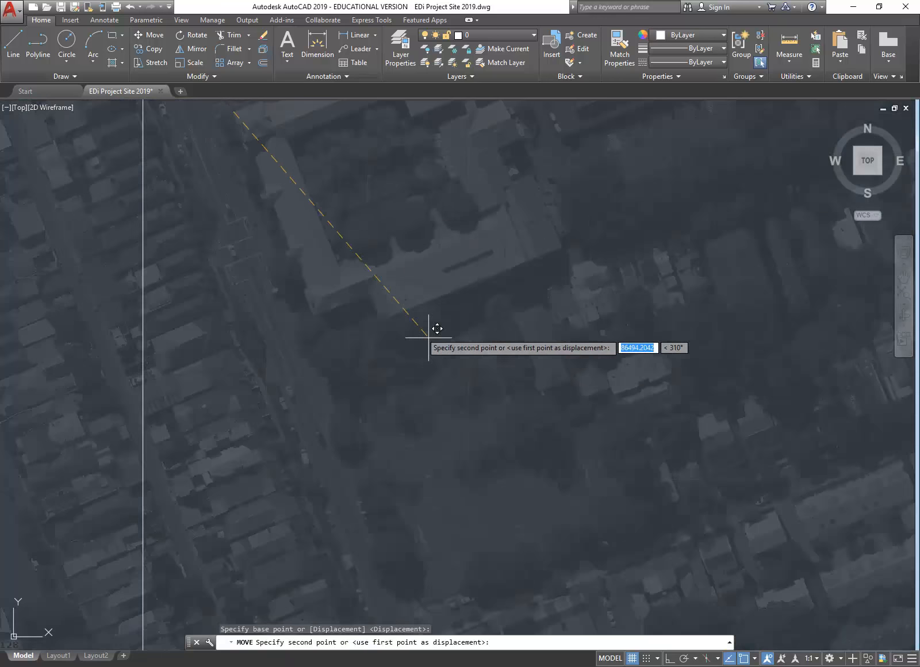
scroll(428, 337, down, 3)
middle_drag(429, 338, 320, 188)
scroll(401, 352, down, 3)
middle_drag(402, 352, 374, 162)
middle_drag(374, 323, 375, 258)
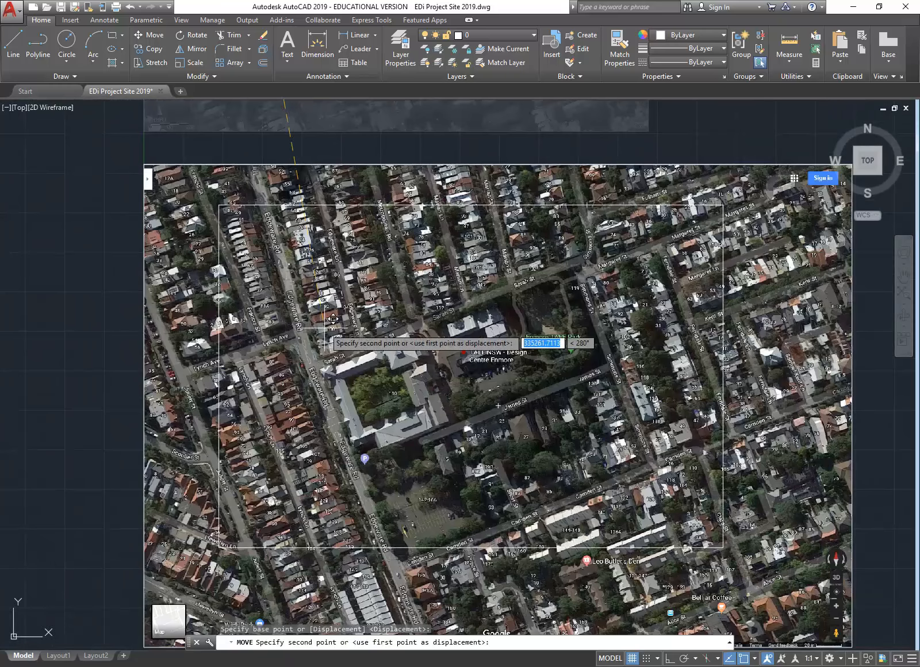
scroll(329, 377, up, 8)
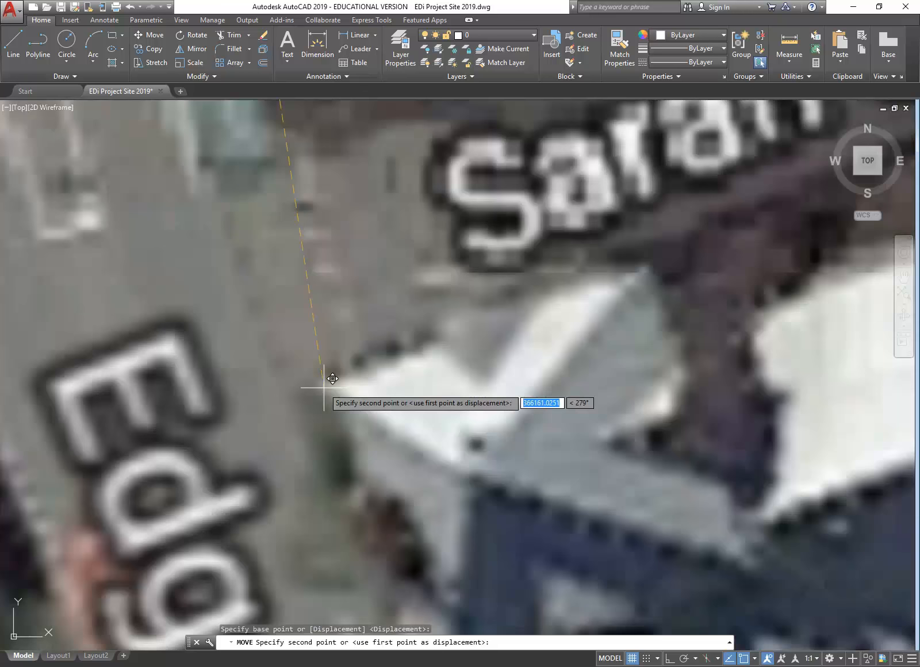
click(324, 387)
scroll(324, 387, down, 15)
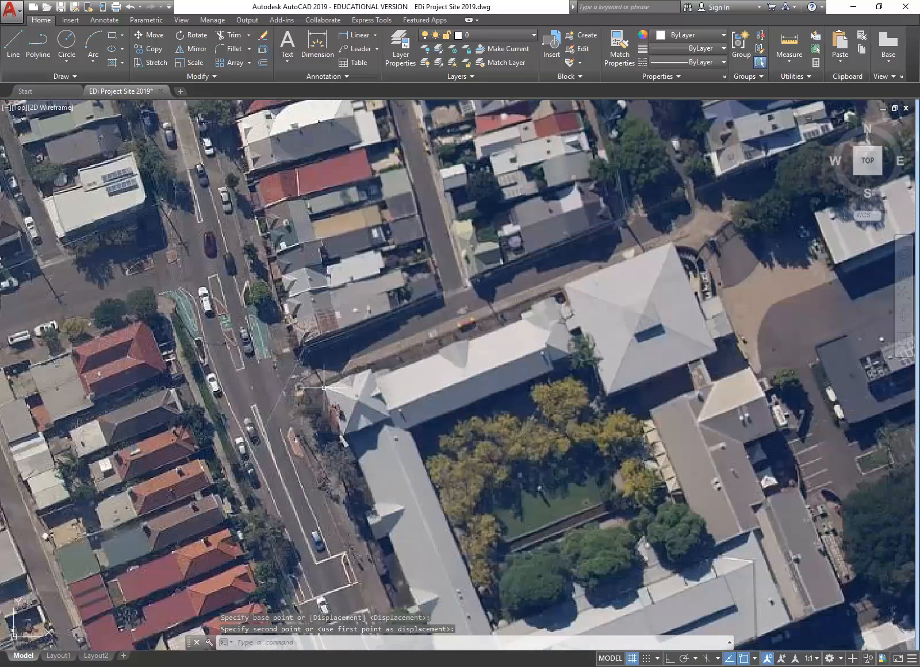
scroll(314, 366, up, 3)
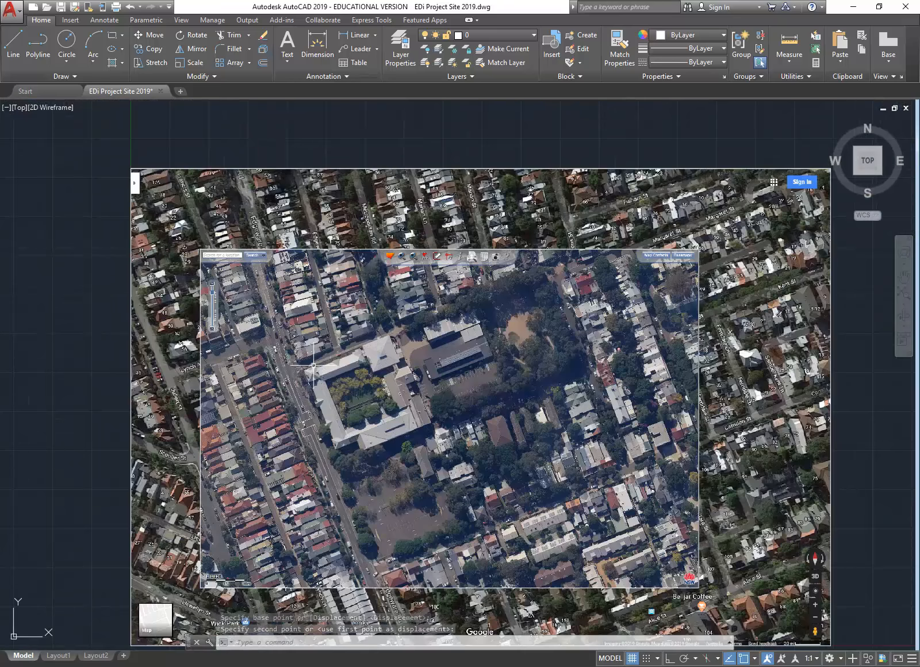
mouse_move(314, 366)
middle_down()
mouse_move(304, 307)
mouse_move(320, 311)
middle_up()
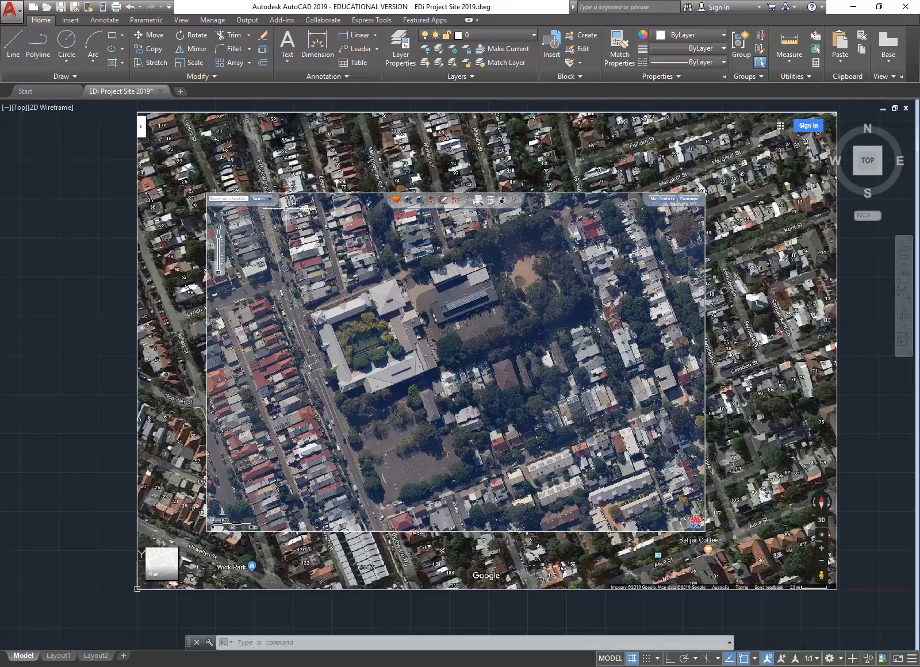
Step: Nudge the inset aerial from an Edgeware Rd edge point onto the matching street point below
click(264, 195)
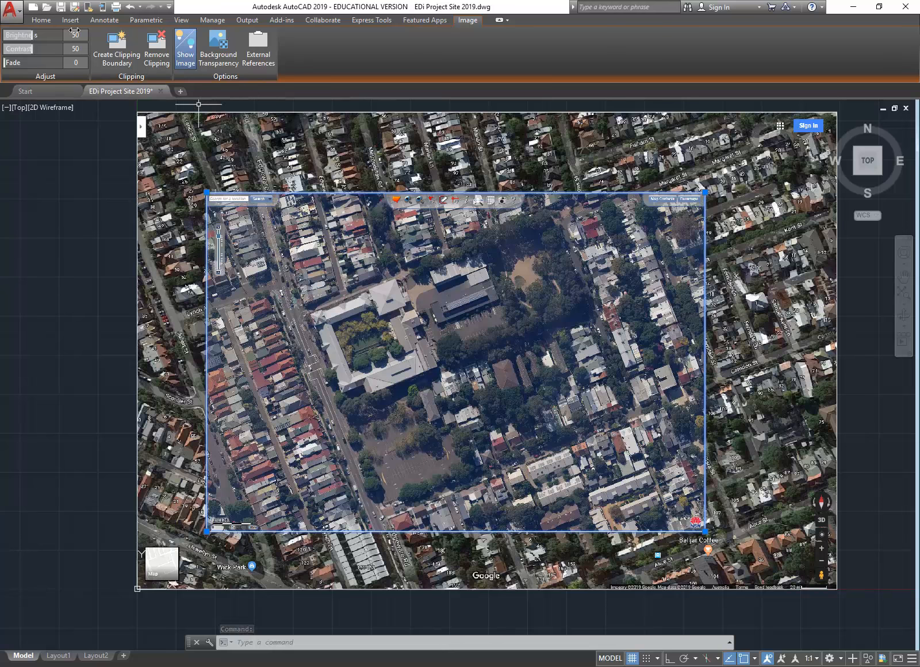
click(41, 20)
click(149, 35)
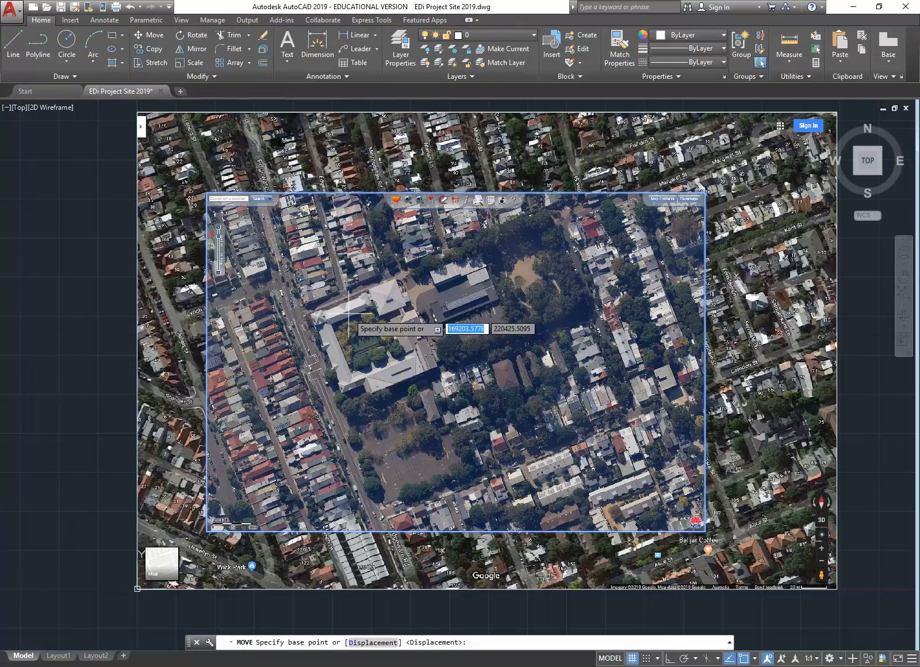
scroll(367, 541, up, 8)
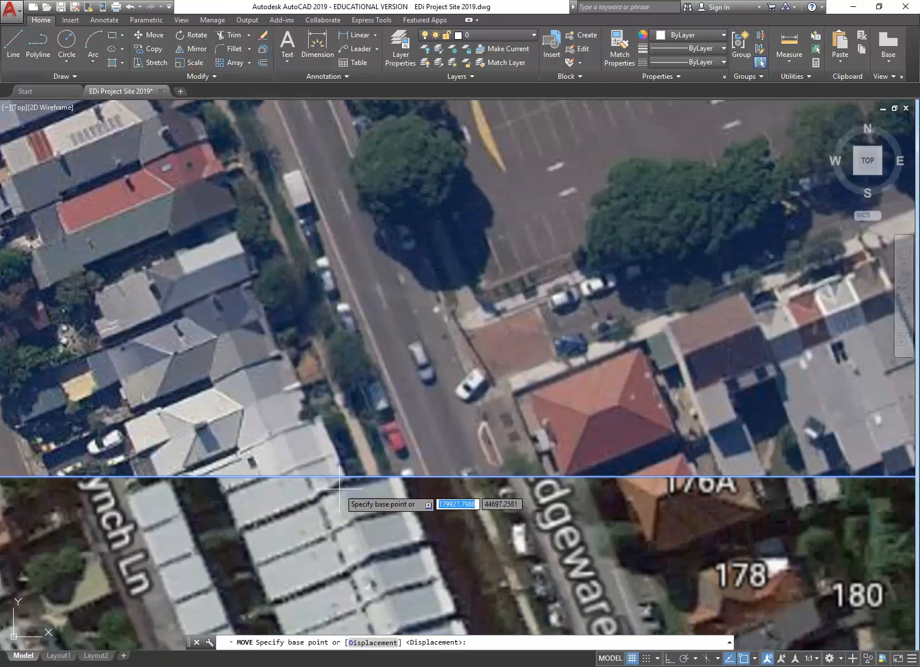
click(345, 477)
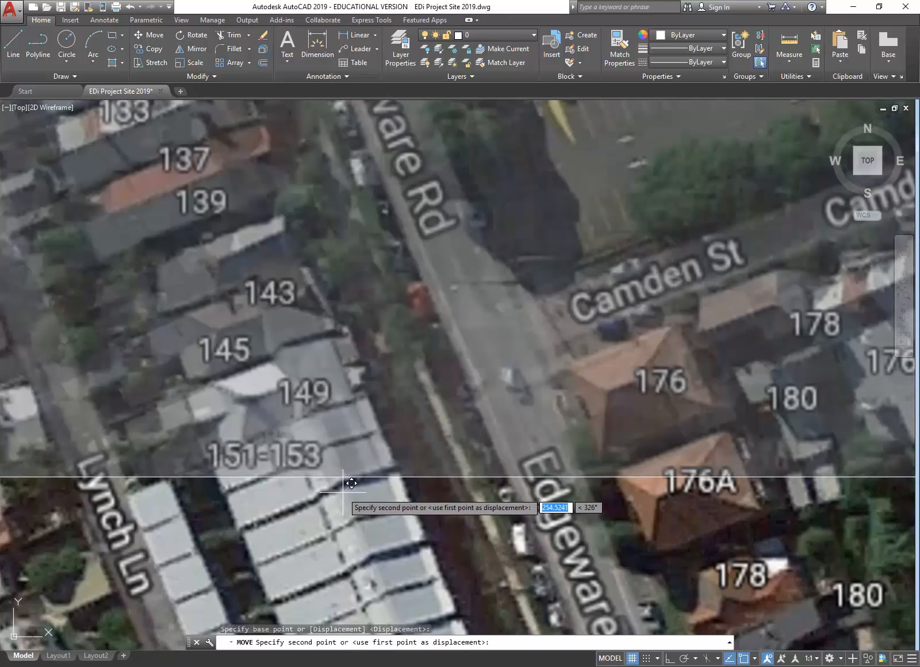
click(351, 483)
scroll(325, 466, down, 8)
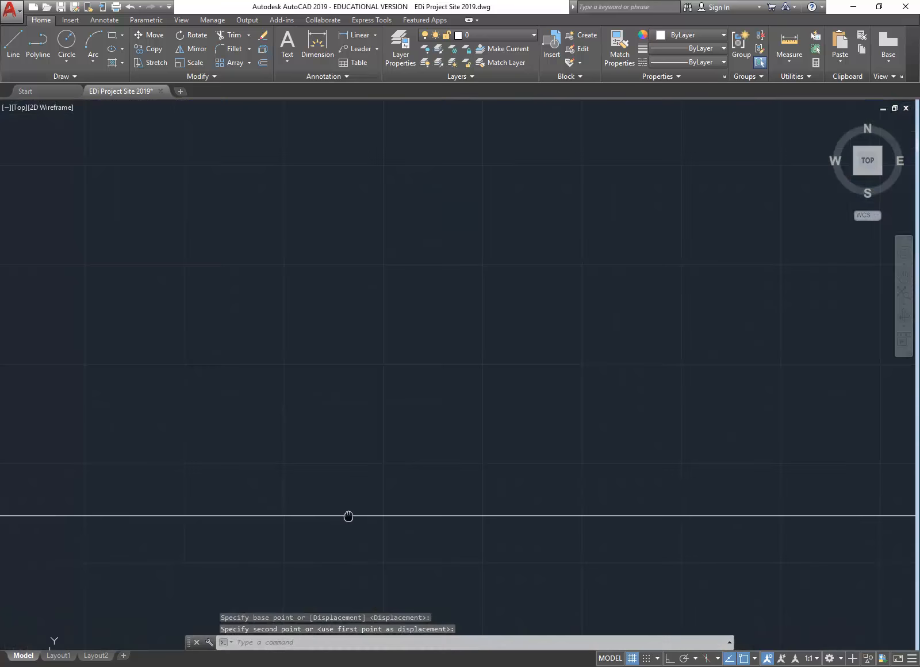
scroll(425, 322, up, 2)
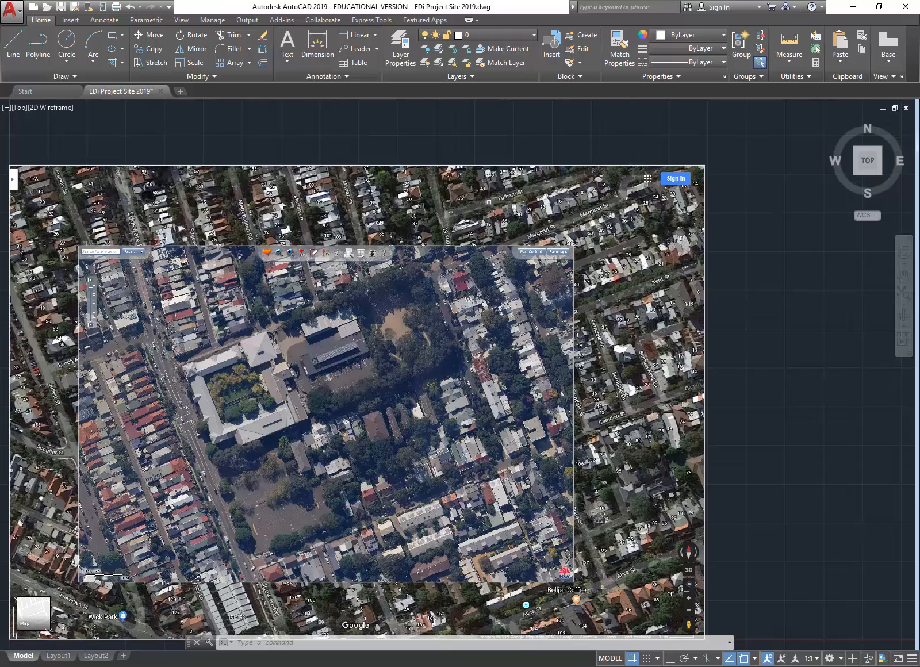
scroll(488, 202, up, 2)
scroll(501, 244, up, 2)
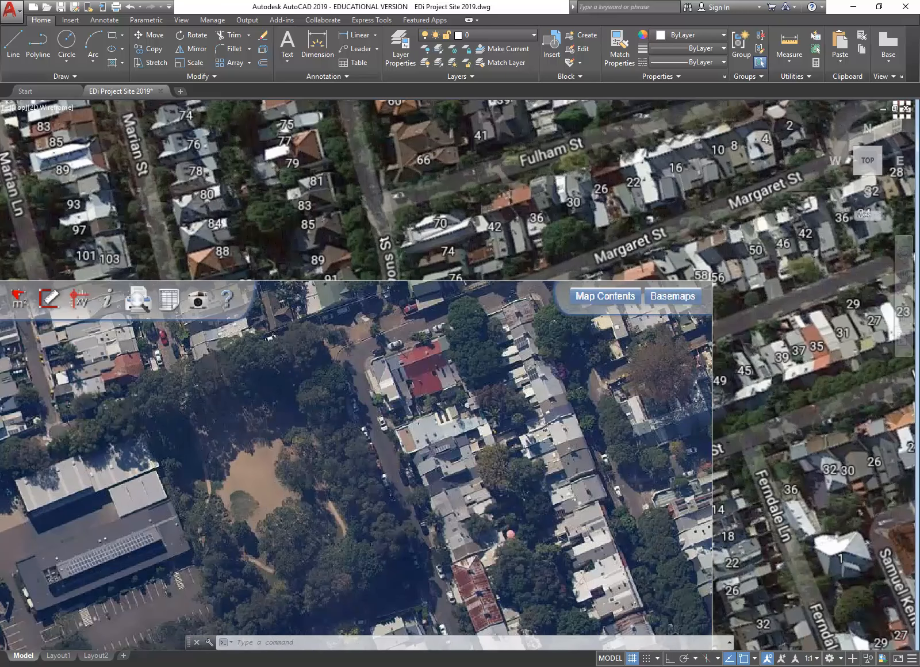
scroll(395, 373, down, 4)
middle_drag(395, 373, 417, 258)
middle_drag(495, 386, 499, 342)
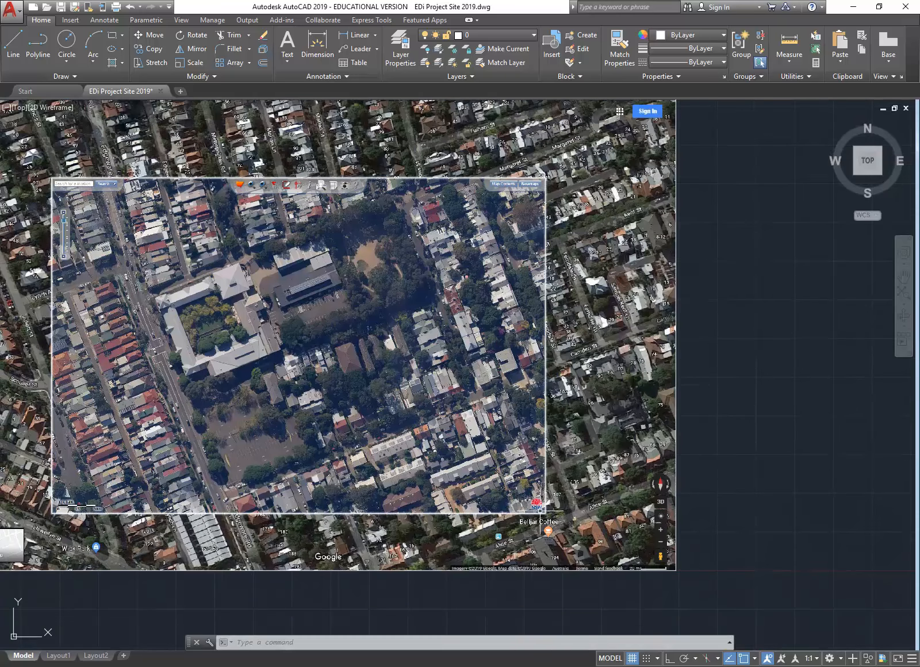
scroll(540, 511, up, 2)
middle_drag(321, 362, 529, 433)
middle_drag(231, 406, 432, 474)
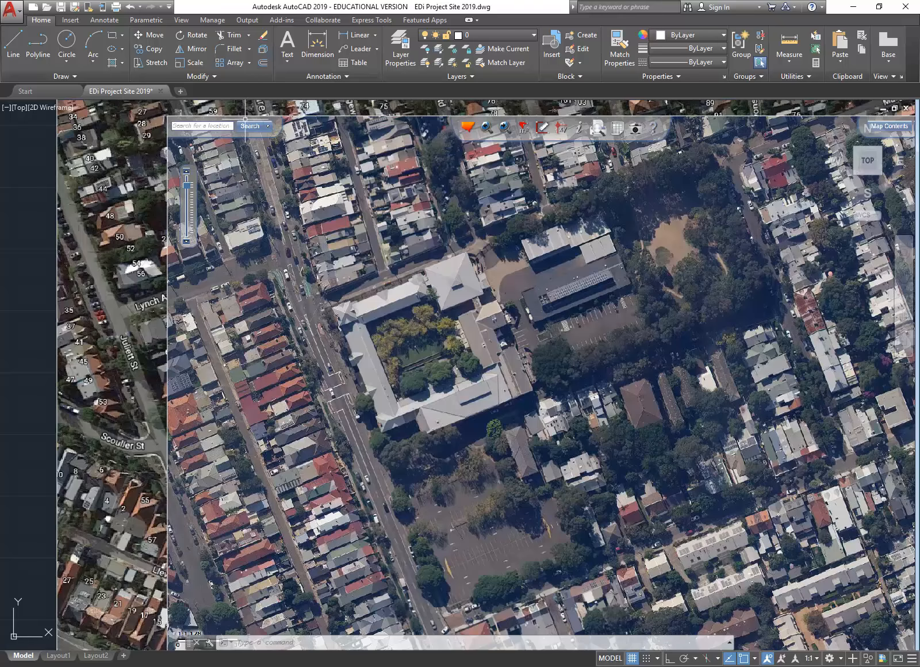
scroll(343, 361, down, 2)
middle_drag(343, 362, 249, 367)
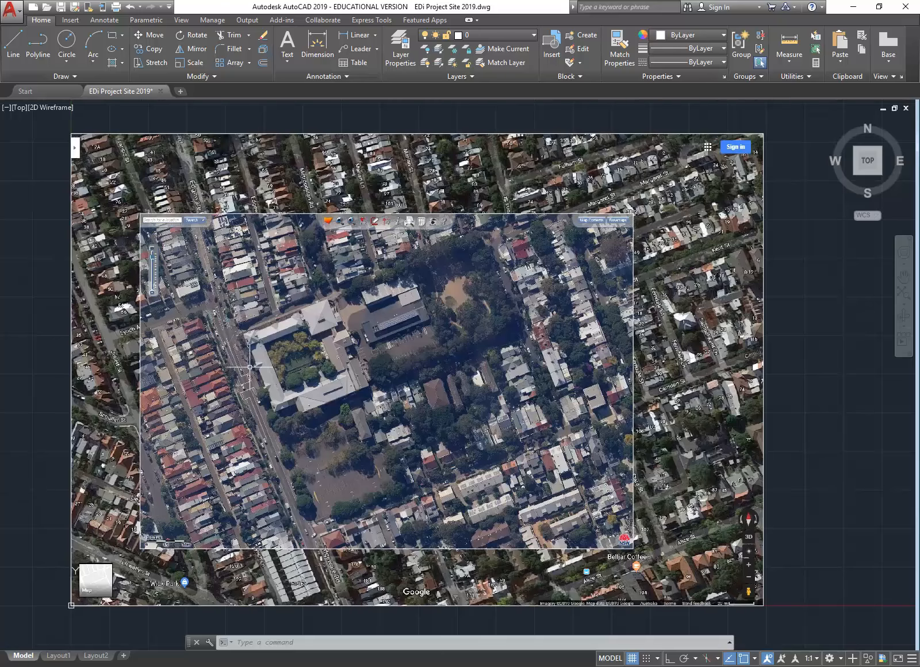
click(251, 214)
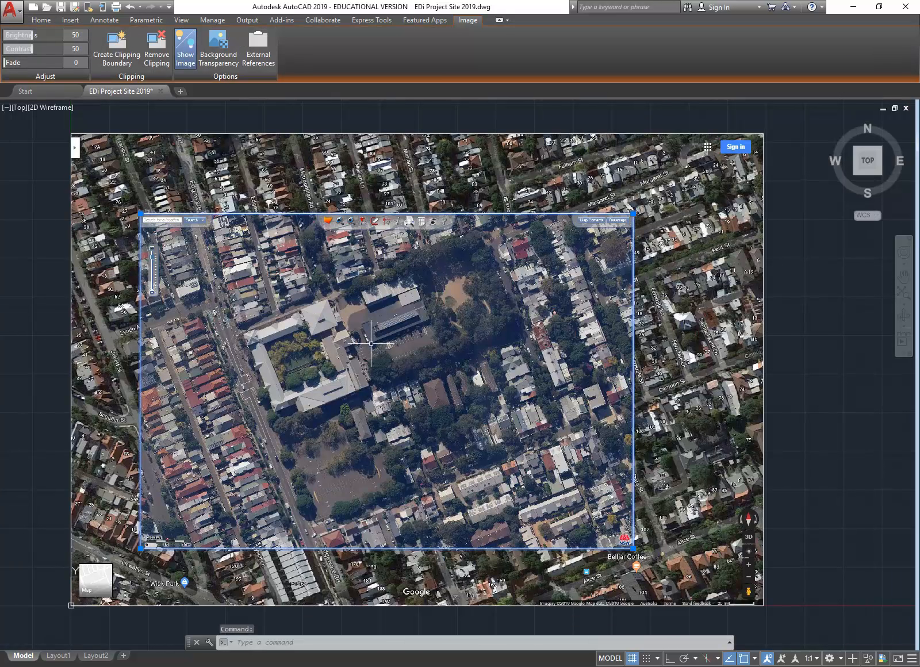
key(Escape)
key(Escape)
scroll(405, 371, down, 4)
scroll(381, 281, up, 2)
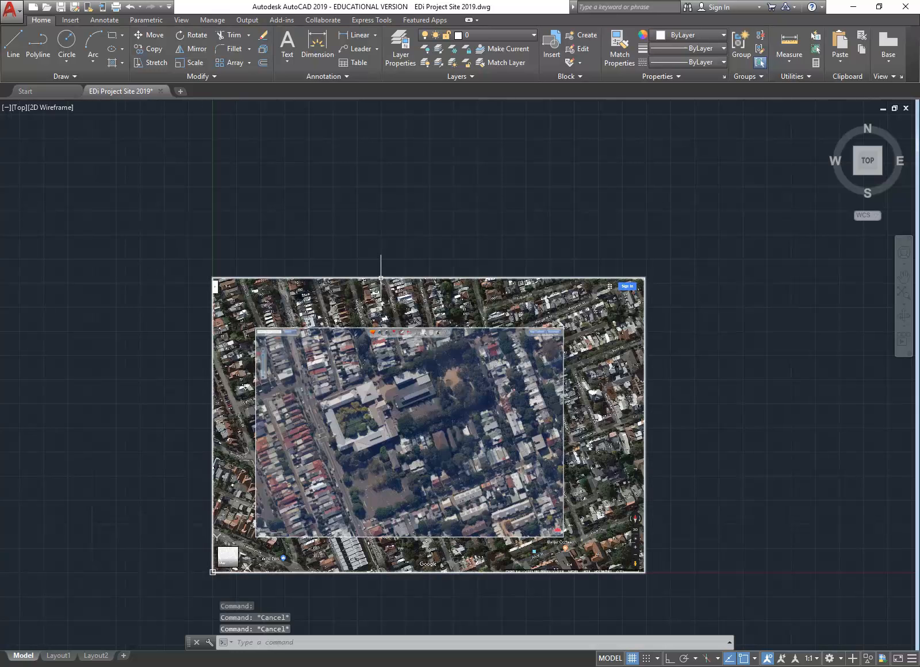
click(381, 278)
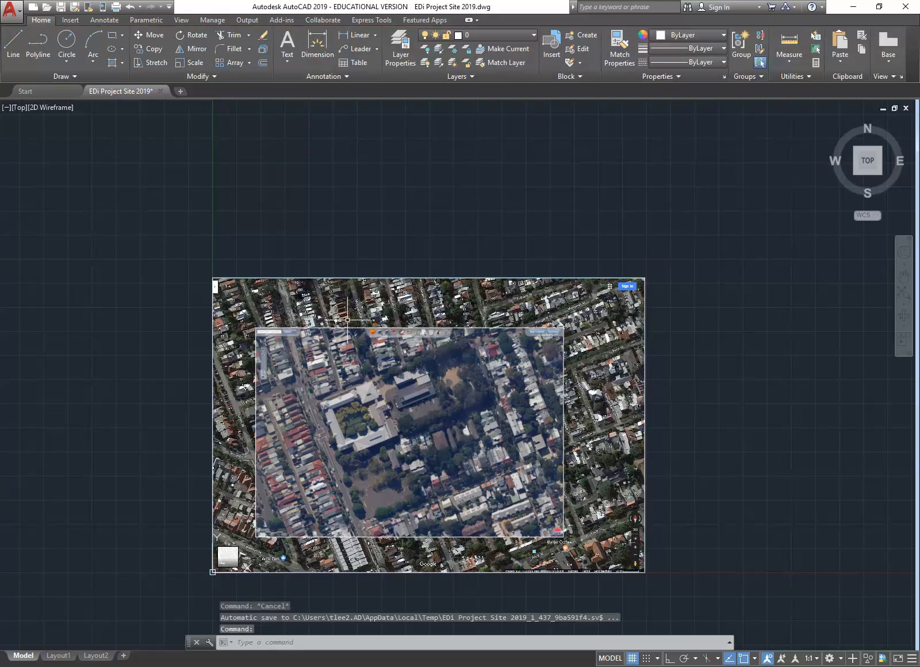
middle_drag(413, 376, 392, 312)
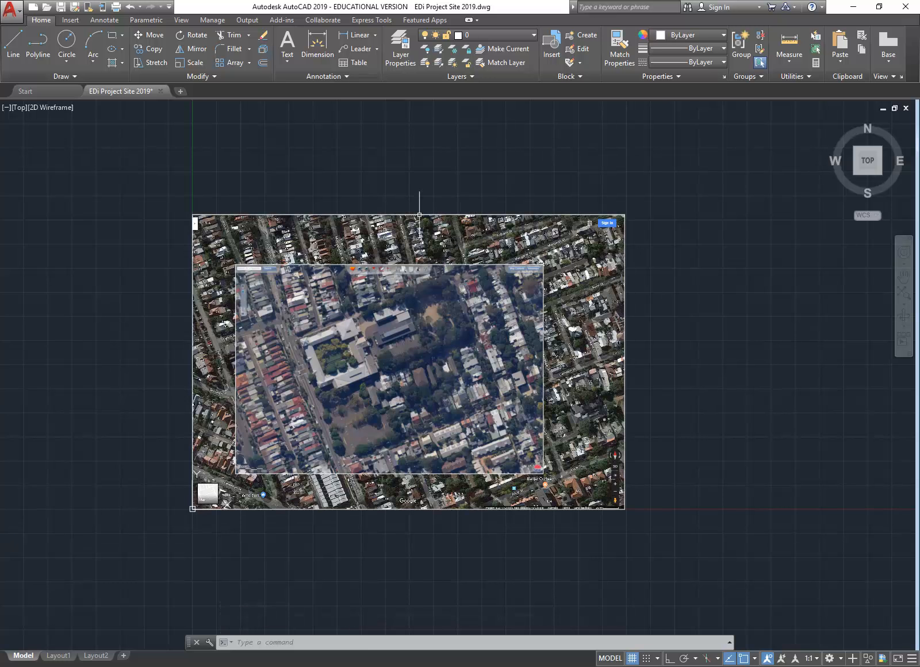
scroll(361, 368, up, 2)
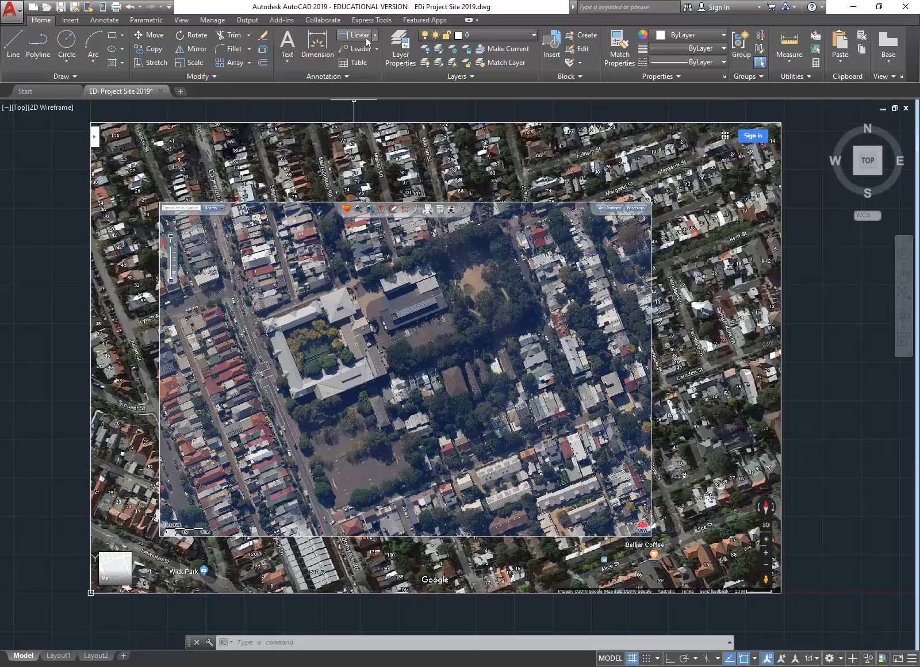
click(490, 38)
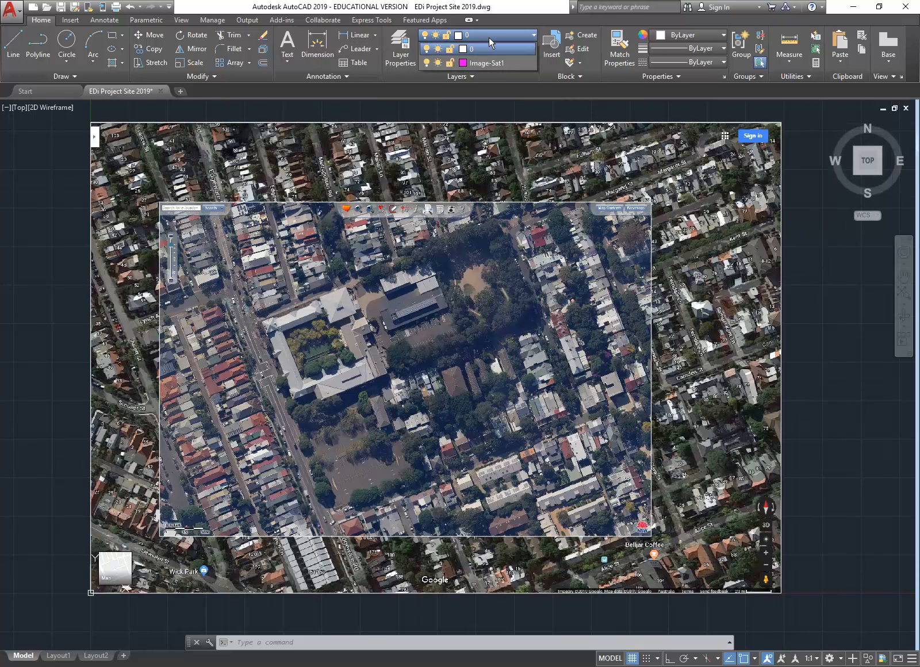
click(449, 63)
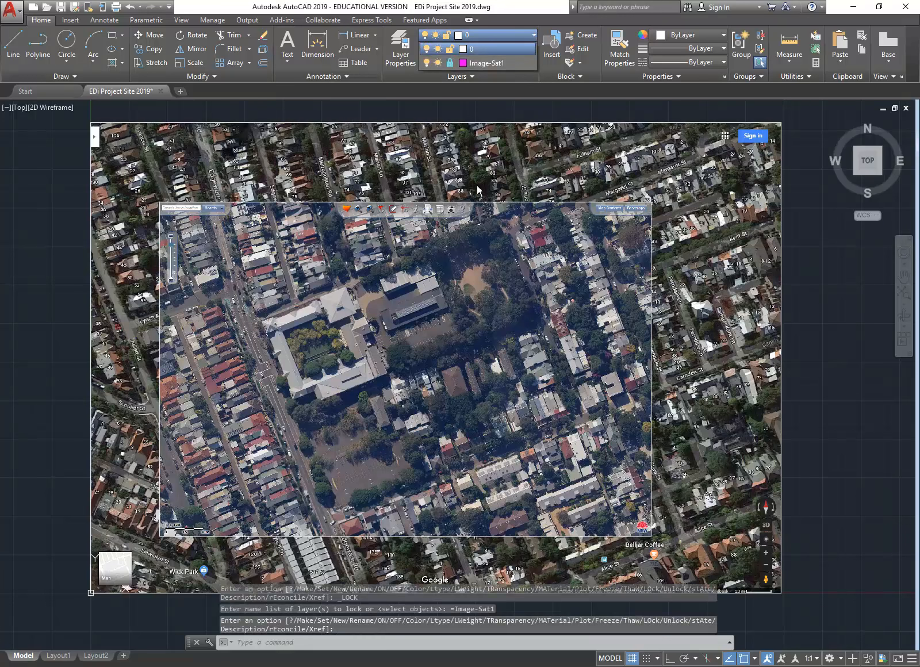
click(442, 202)
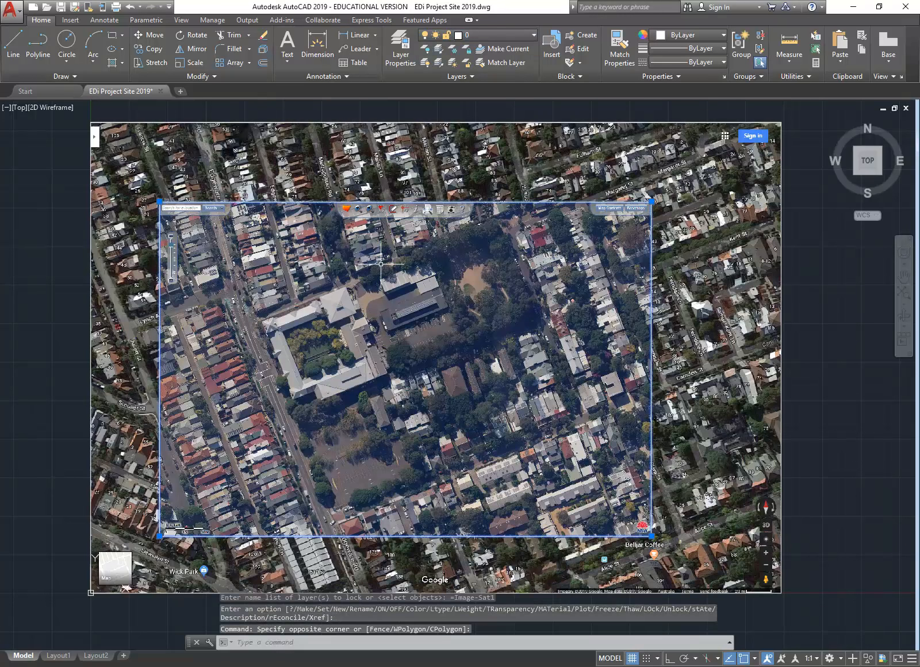
click(40, 21)
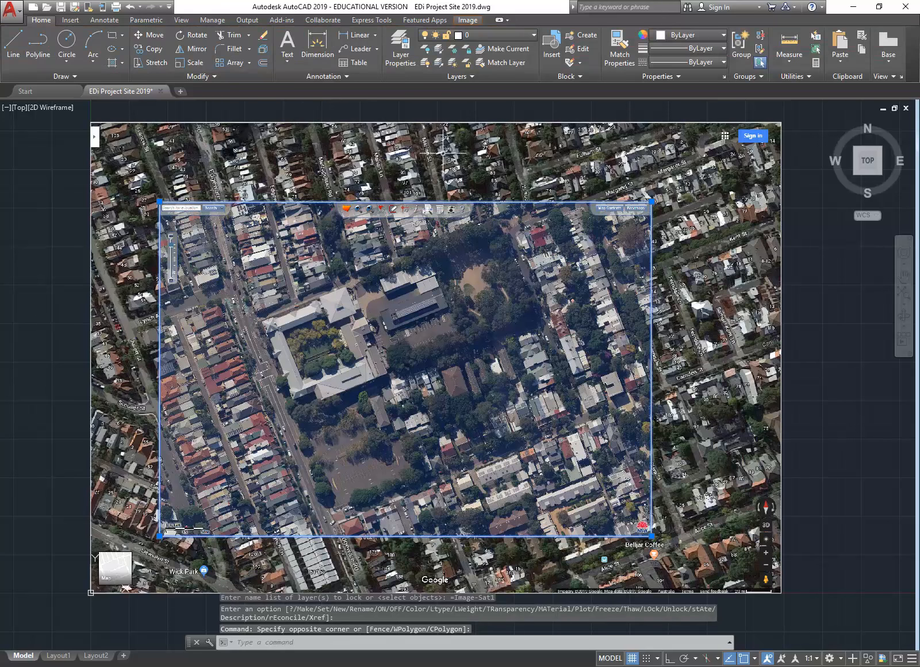
click(494, 36)
click(494, 63)
key(Escape)
key(Escape)
key(Escape)
click(797, 270)
click(751, 302)
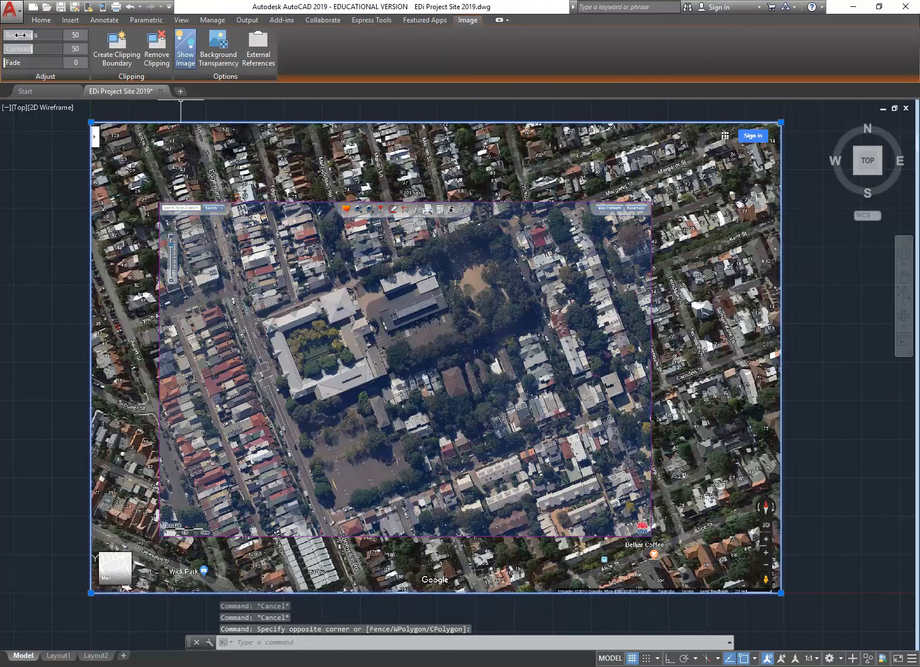
click(41, 20)
key(Escape)
key(Escape)
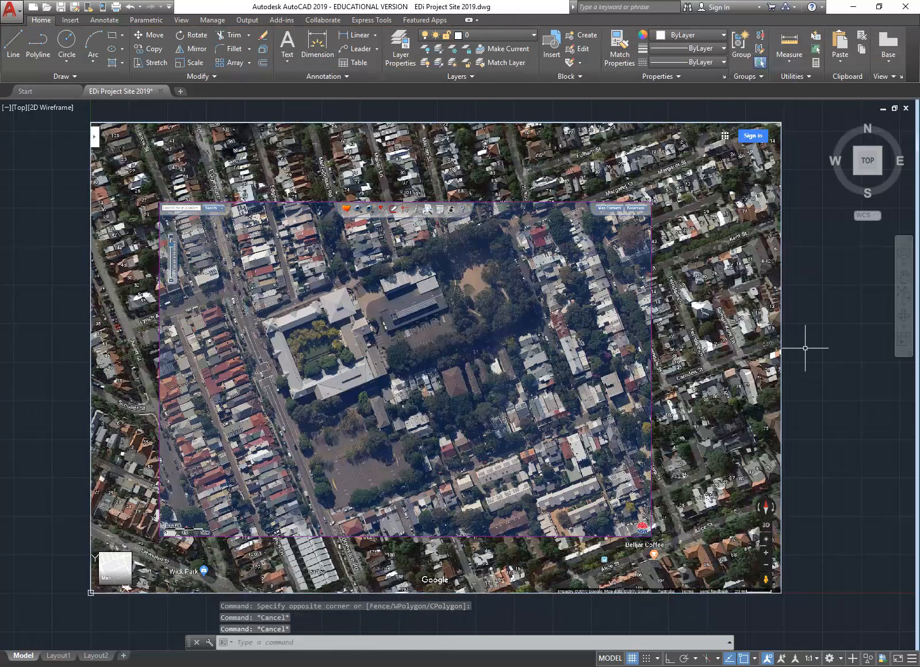
click(799, 316)
click(744, 353)
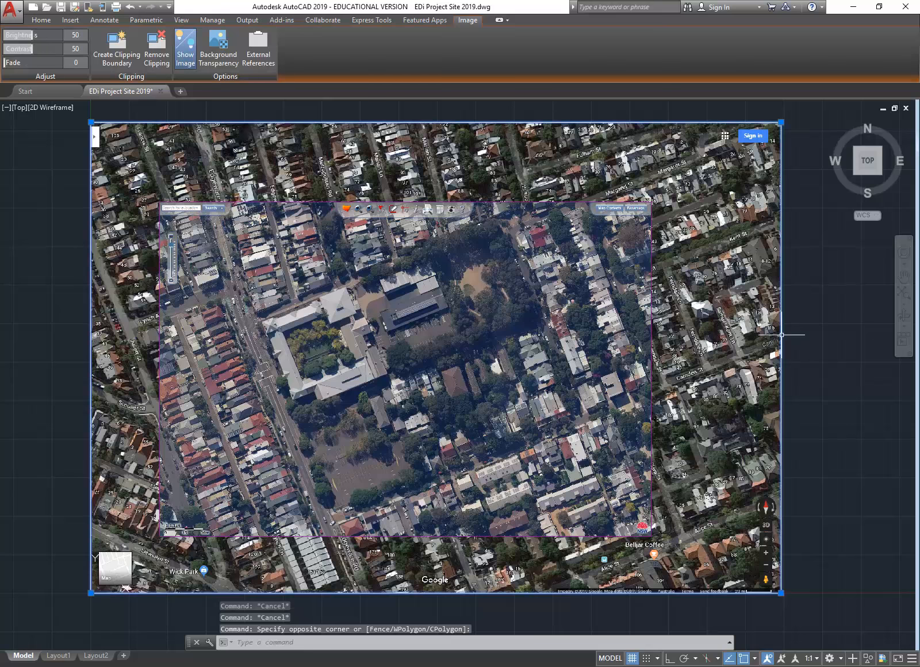
click(40, 21)
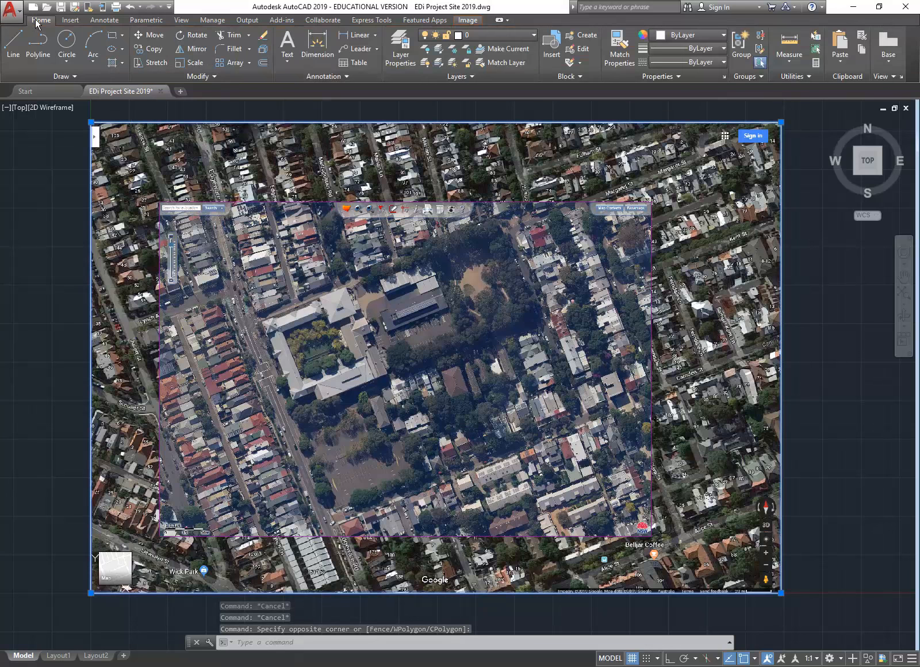
click(499, 37)
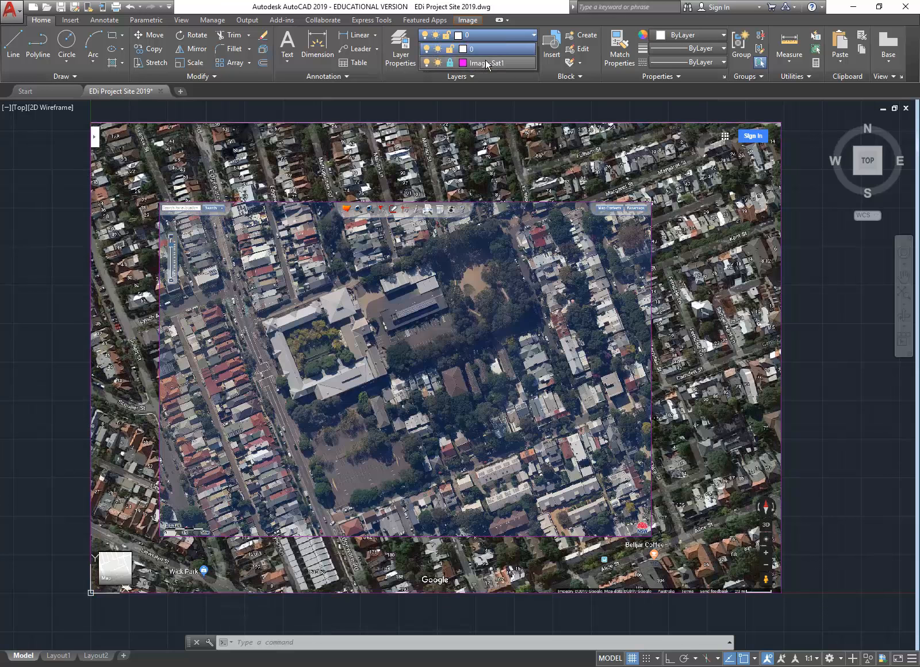
click(486, 63)
key(Escape)
key(Escape)
key(Escape)
click(797, 336)
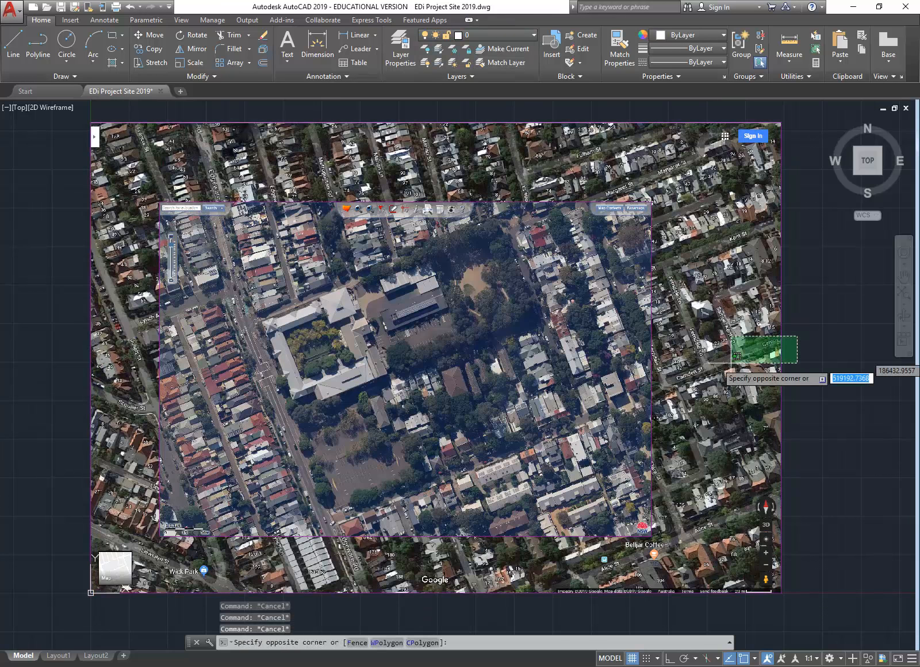
click(580, 425)
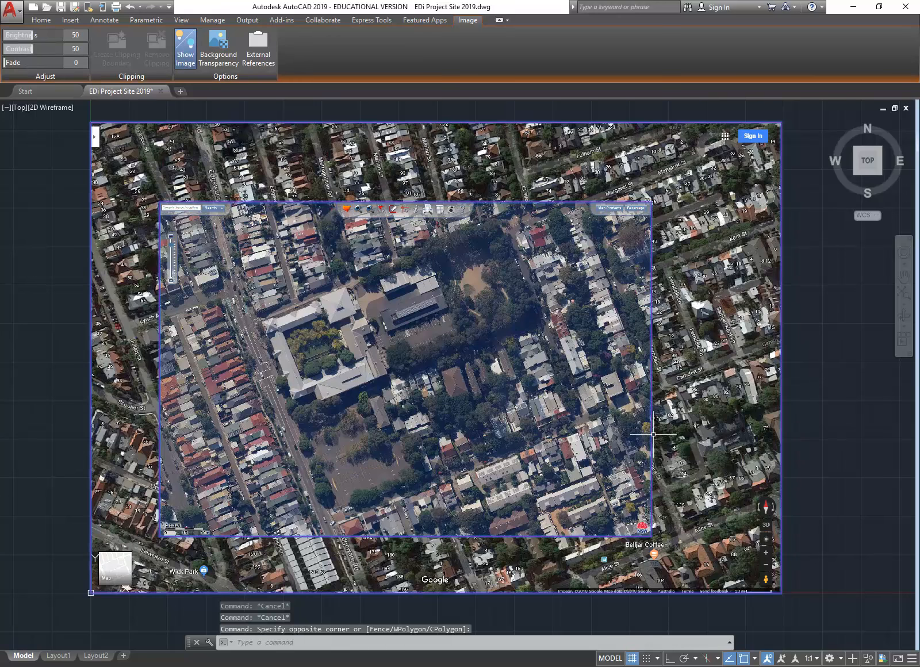
click(715, 425)
key(Escape)
key(Escape)
scroll(479, 405, down, 3)
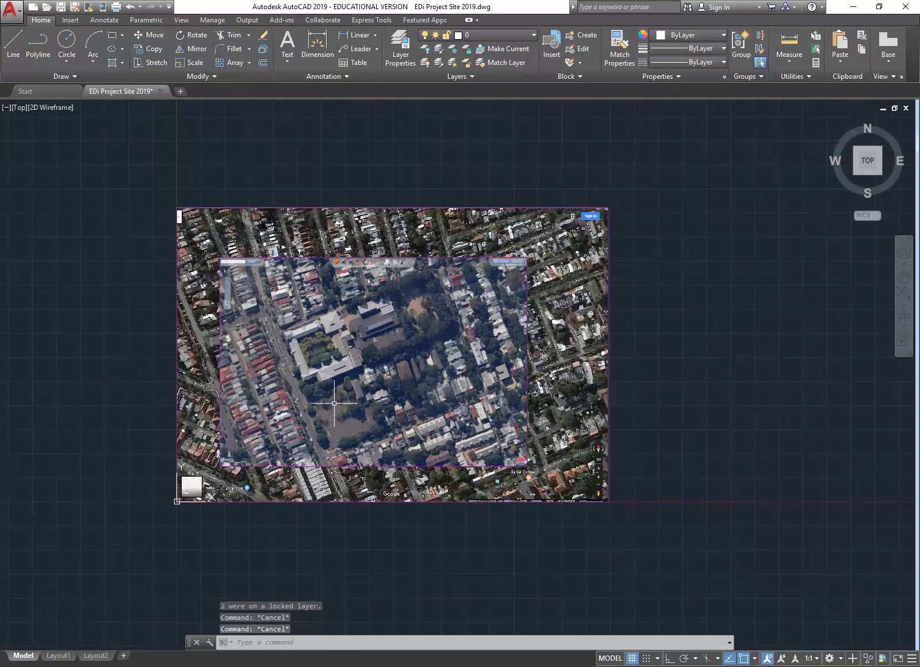
Step: Unlock the Image-Sat1 layer from the Layers dropdown
scroll(324, 353, up, 2)
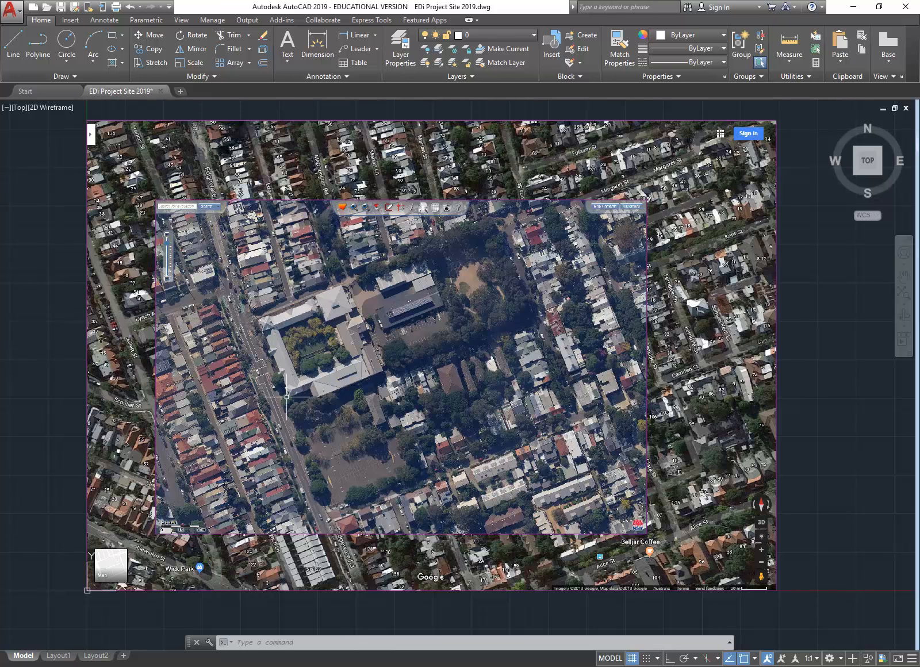
click(460, 35)
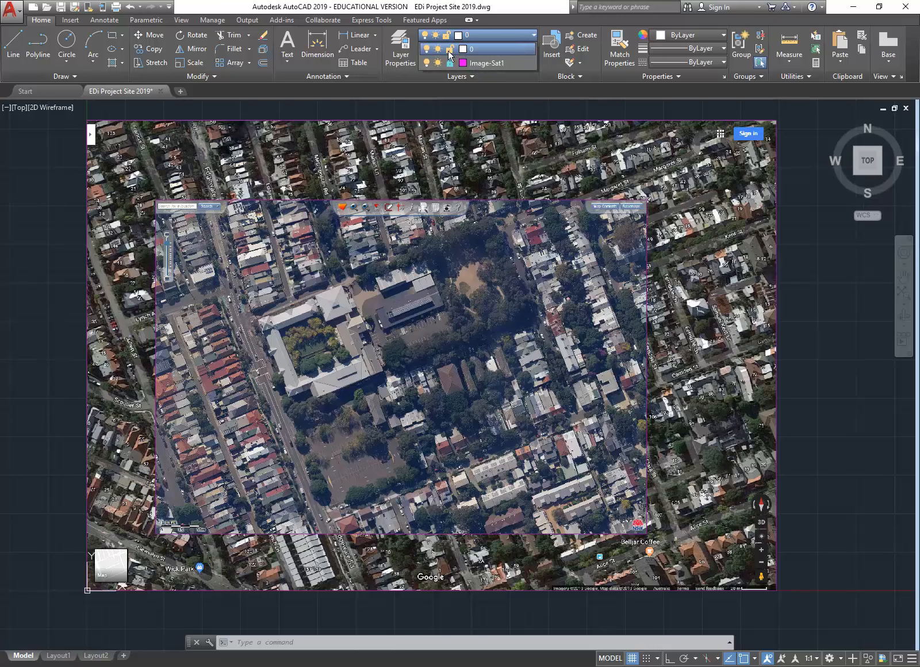
click(450, 63)
click(752, 290)
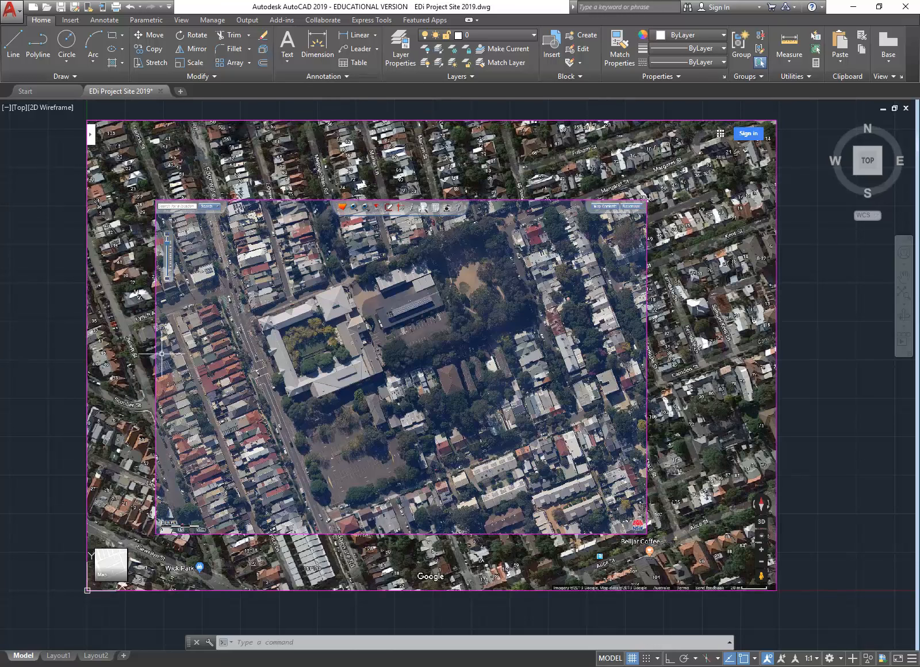
scroll(344, 334, up, 8)
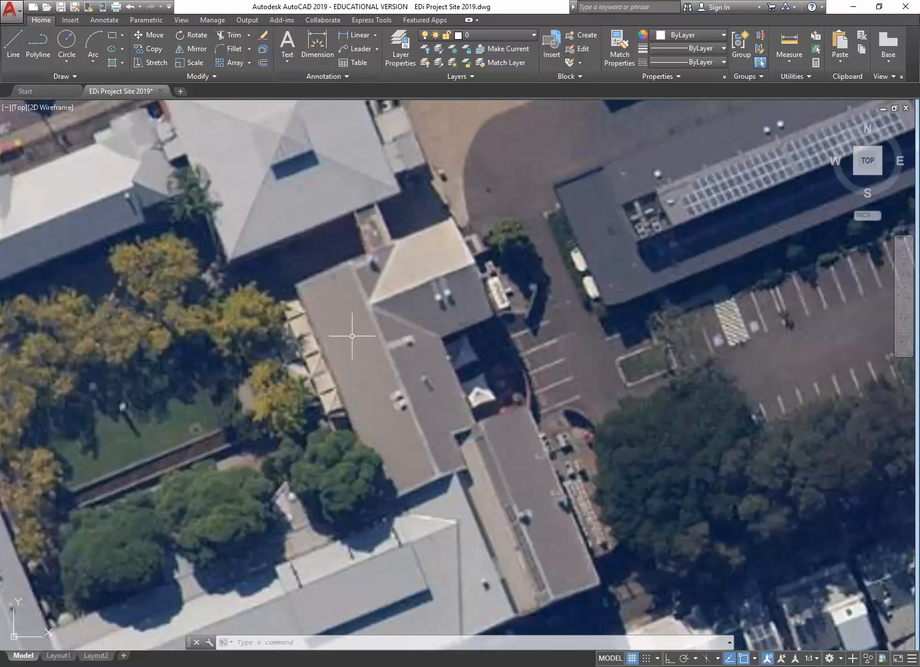
scroll(352, 336, down, 4)
scroll(340, 317, up, 2)
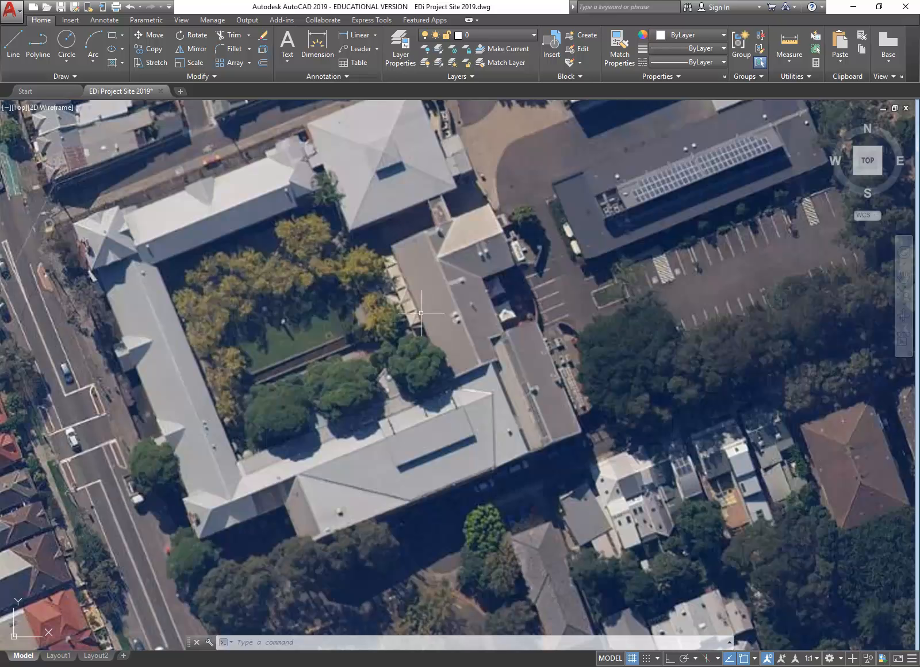
Step: Create a new layer named Building-Footprint with orange colour 20
click(400, 45)
click(147, 177)
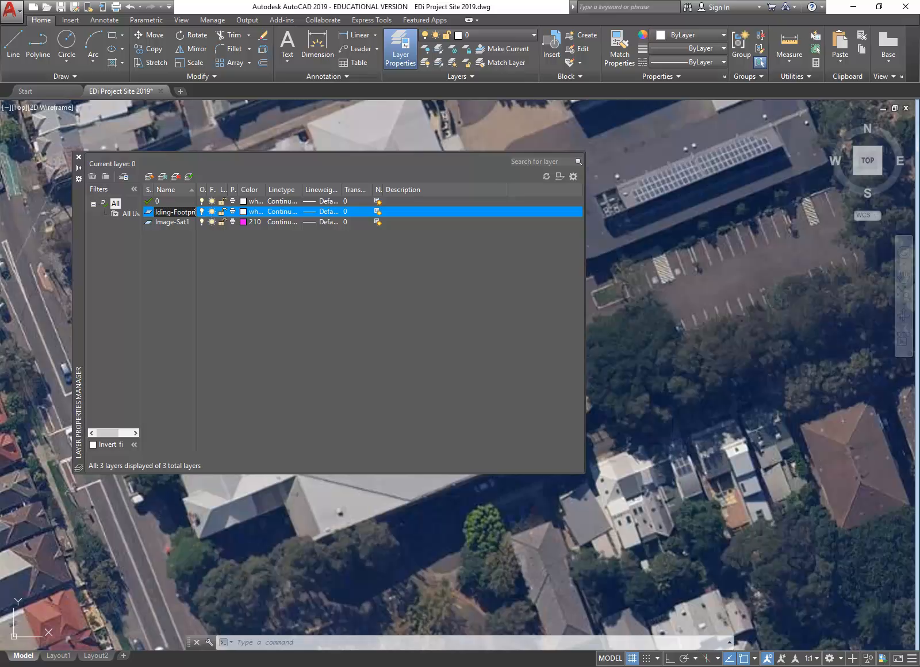
key(Return)
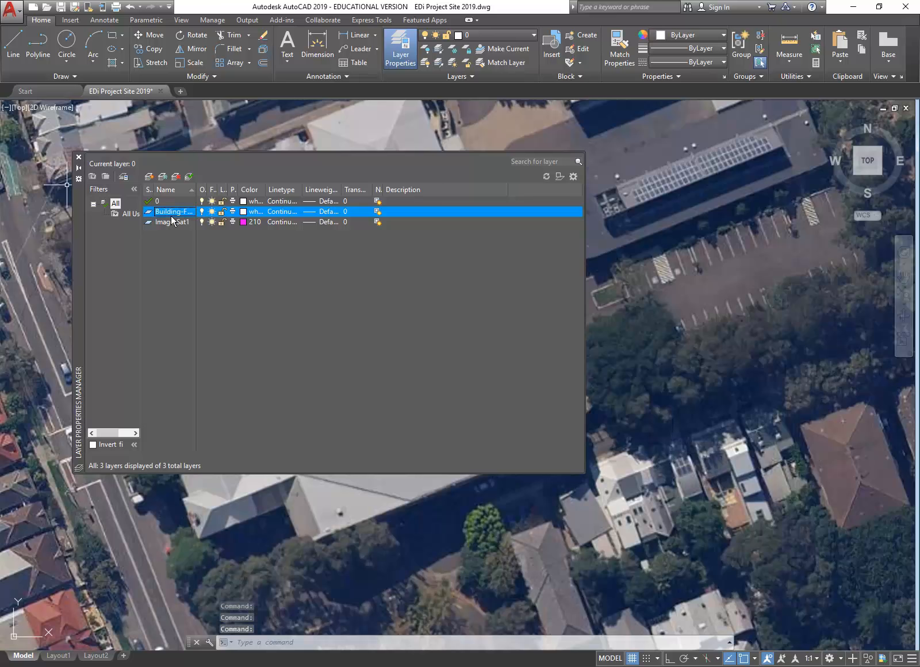
click(244, 211)
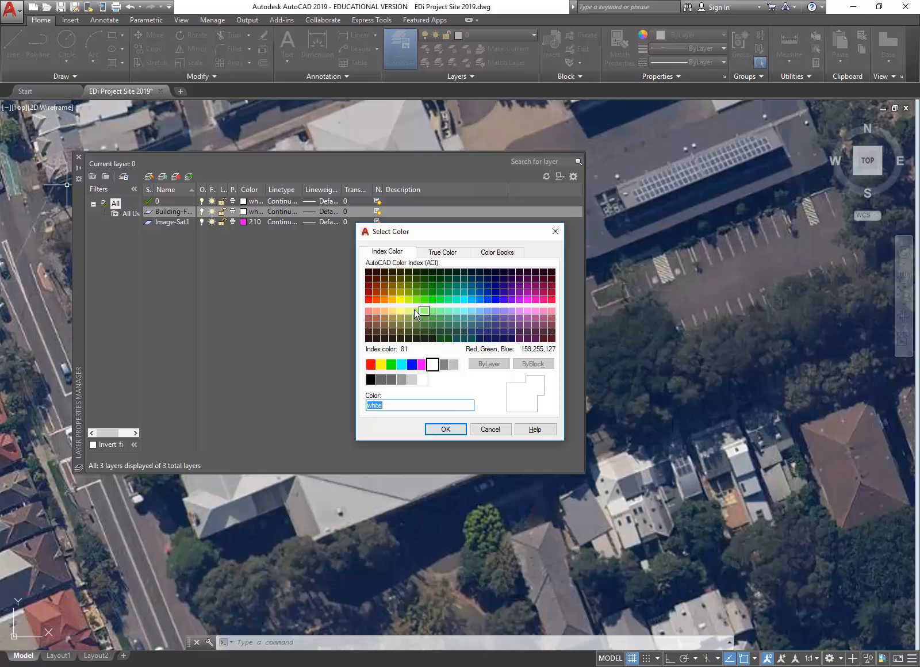
click(376, 300)
click(376, 311)
click(377, 300)
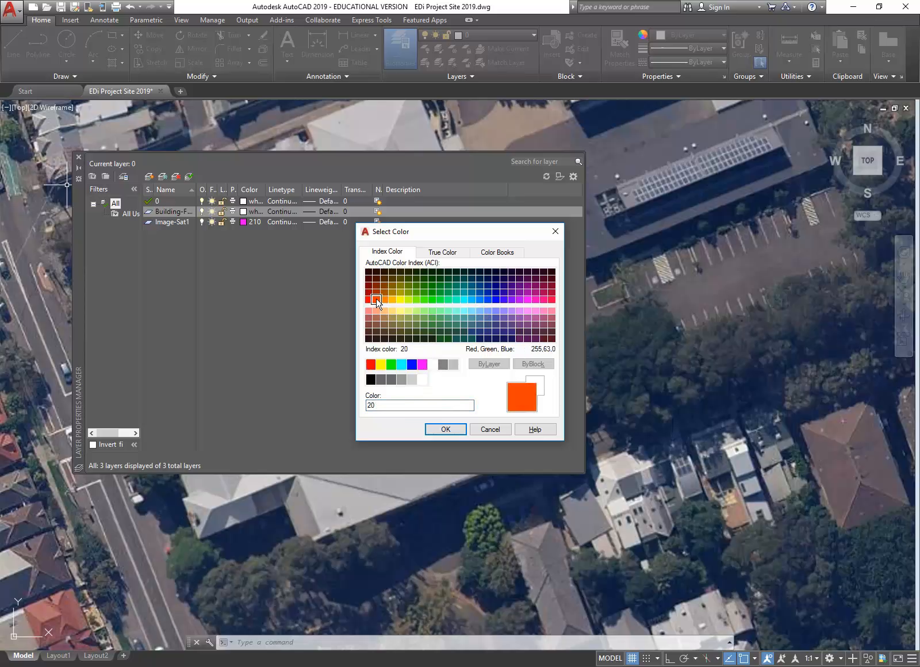
click(445, 429)
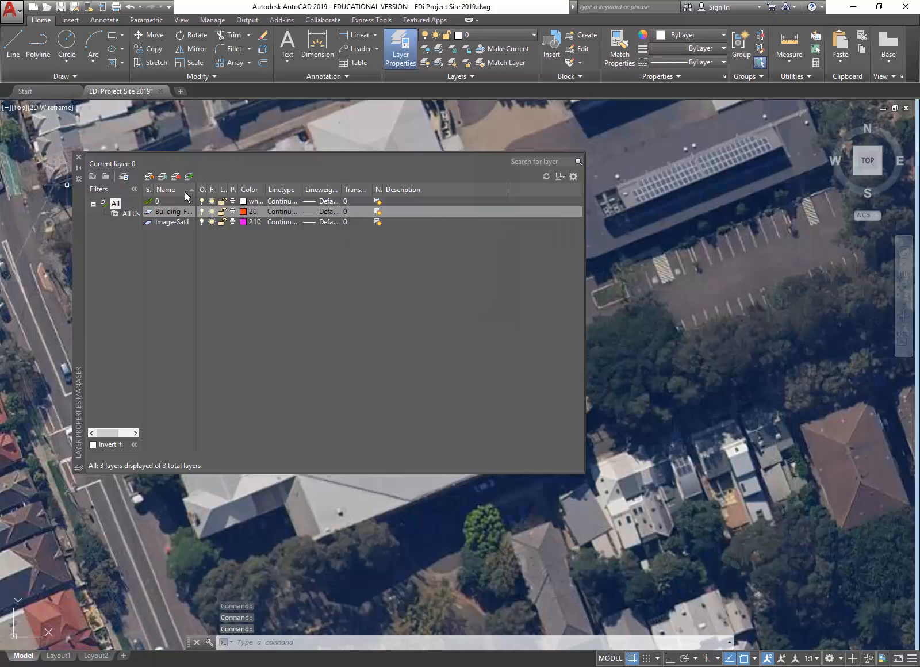
Step: Make Building-Footprint current and give it a 0.50 mm lineweight
double_click(148, 215)
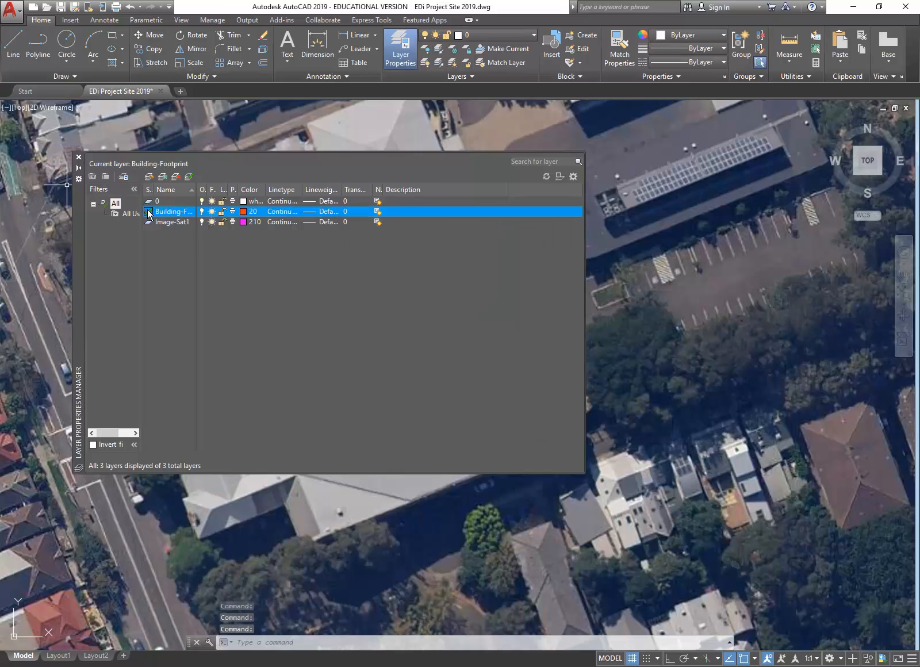
click(313, 214)
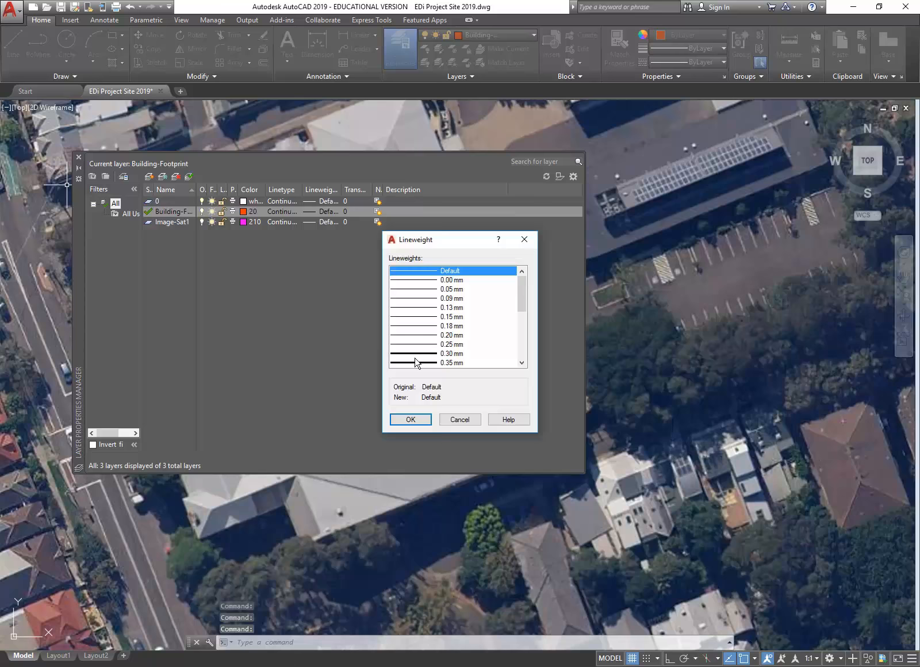
scroll(419, 348, down, 1)
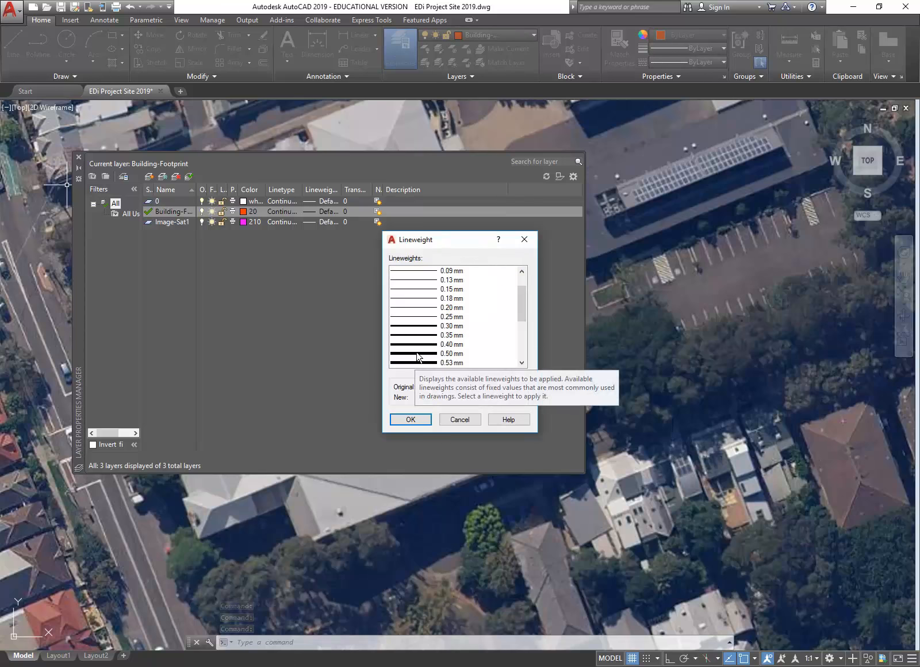
click(418, 354)
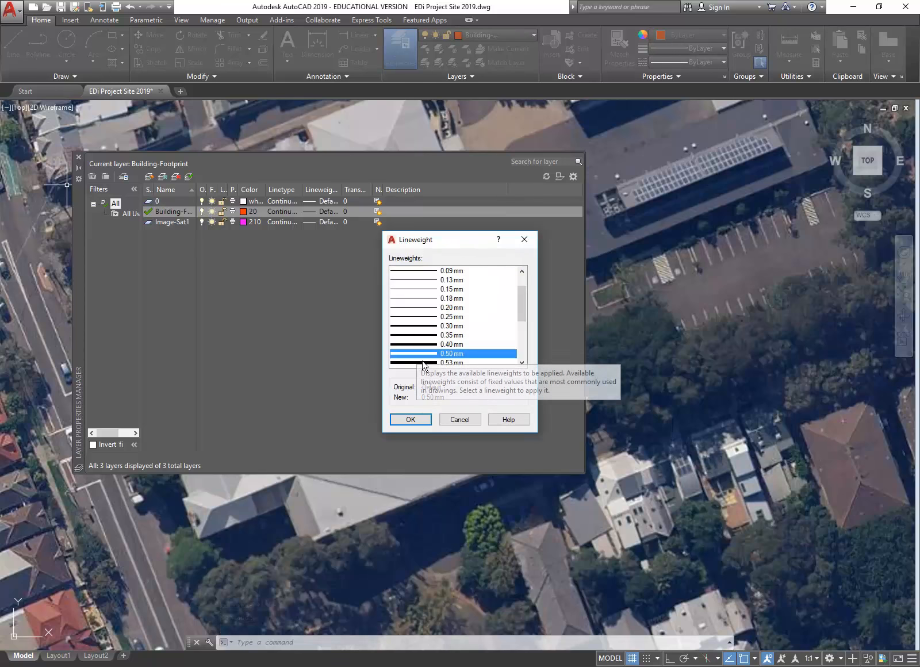
click(416, 419)
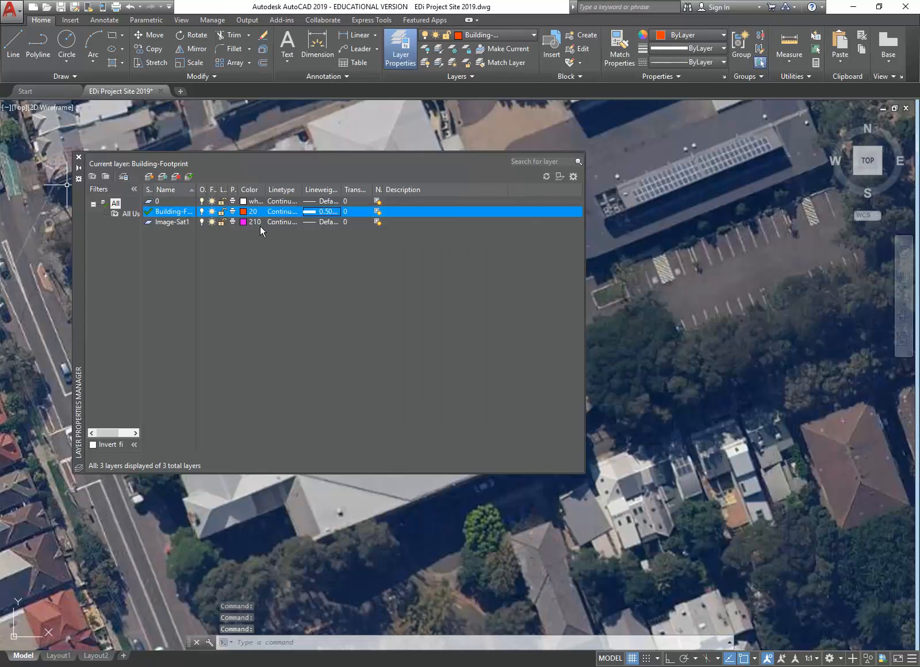
click(79, 158)
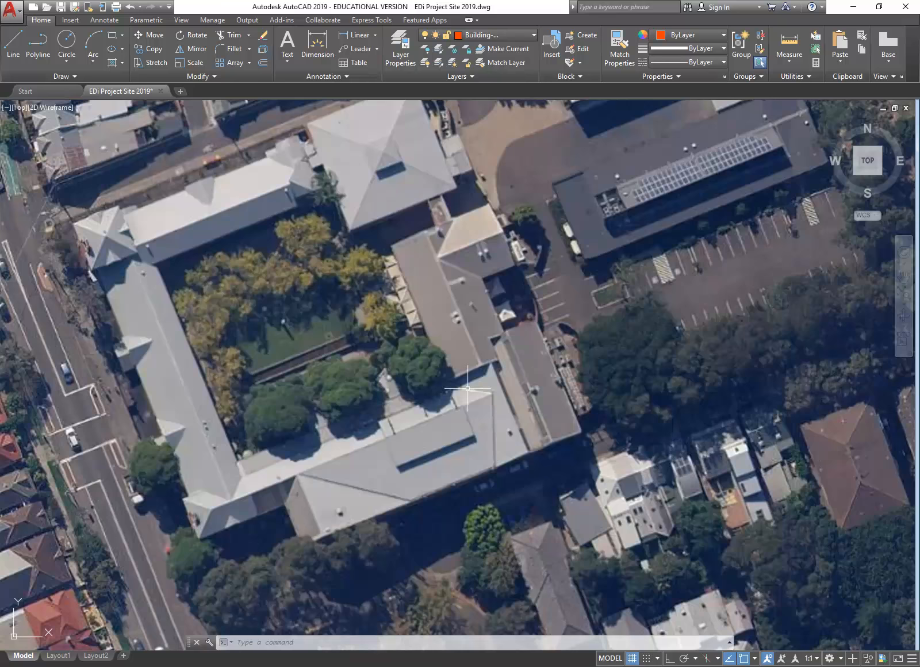
Step: Add the LineWeight toggle to the status bar and reopen the Layer Properties Manager
middle_drag(483, 343, 455, 296)
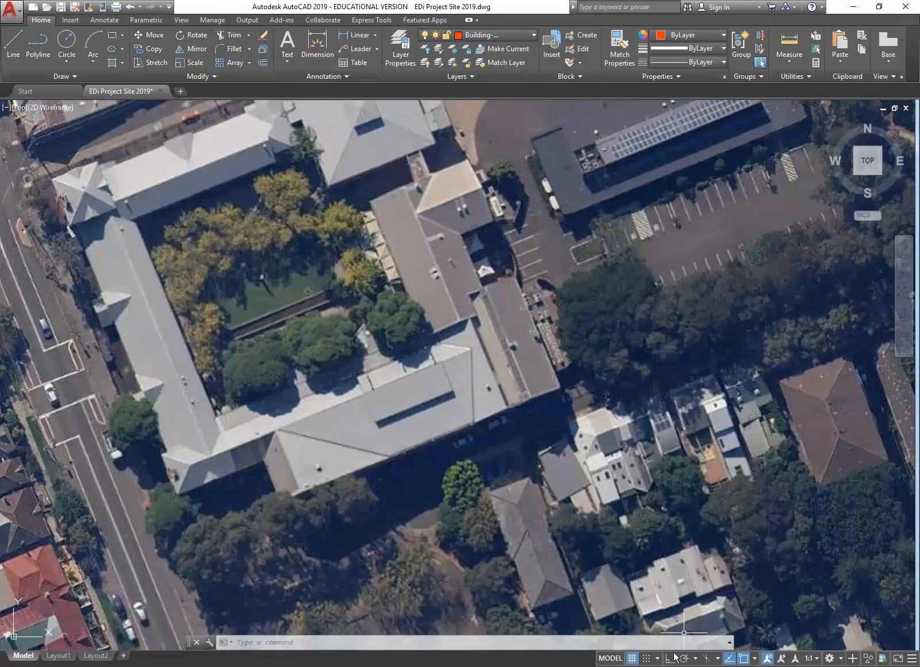
click(912, 659)
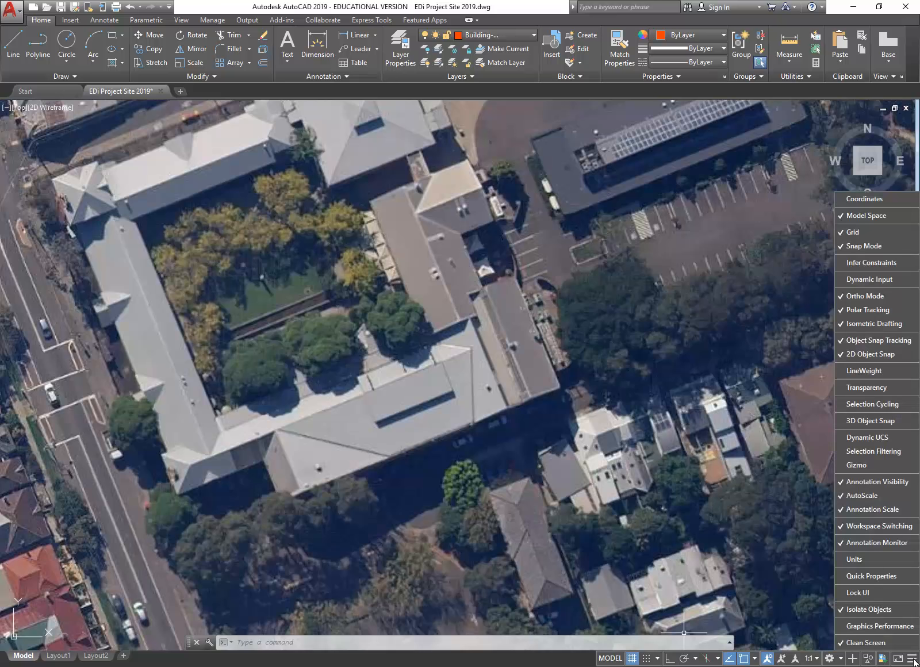
click(913, 660)
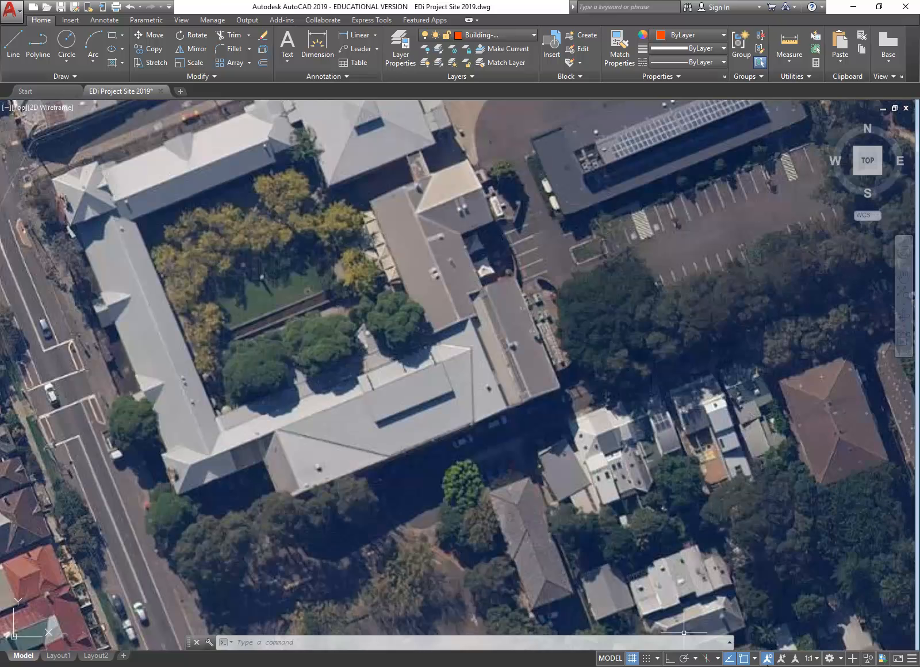
click(913, 661)
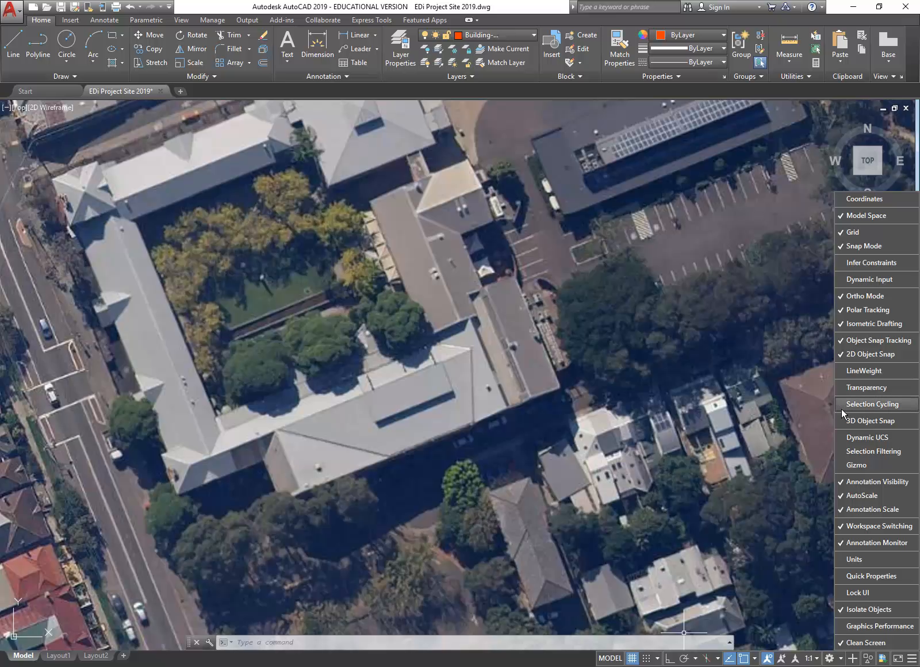
click(840, 373)
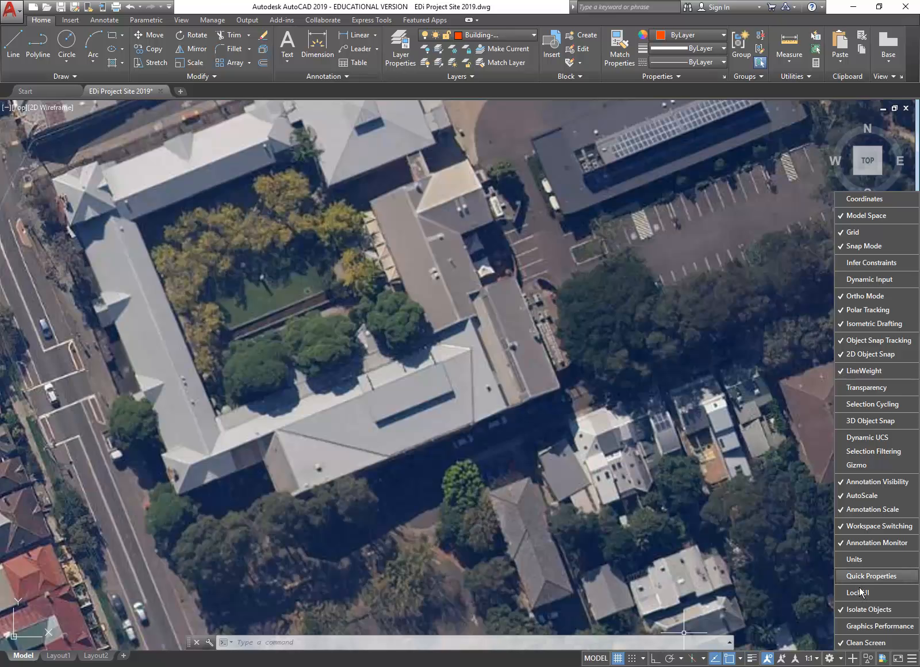
click(911, 660)
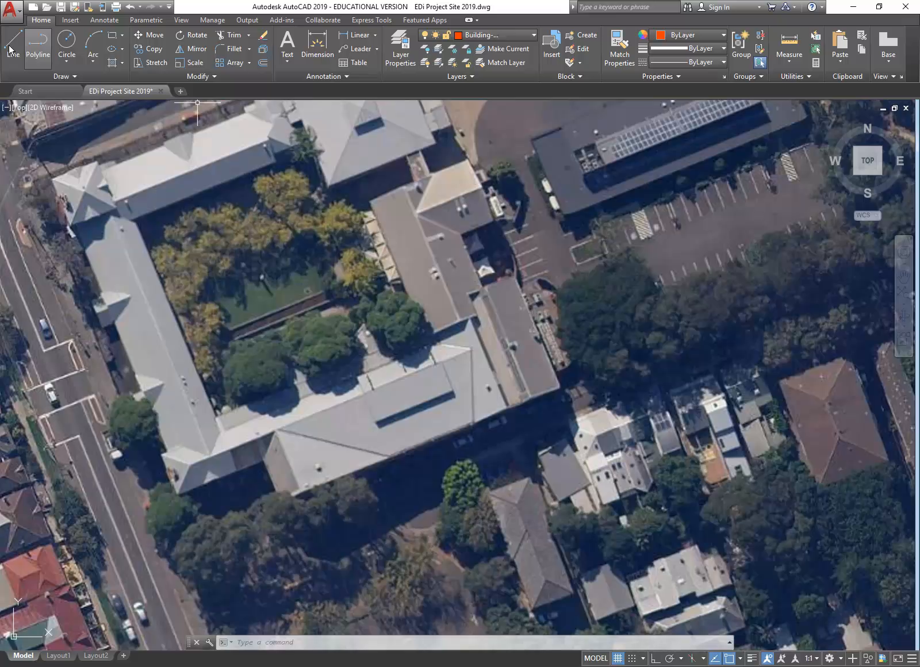
click(403, 52)
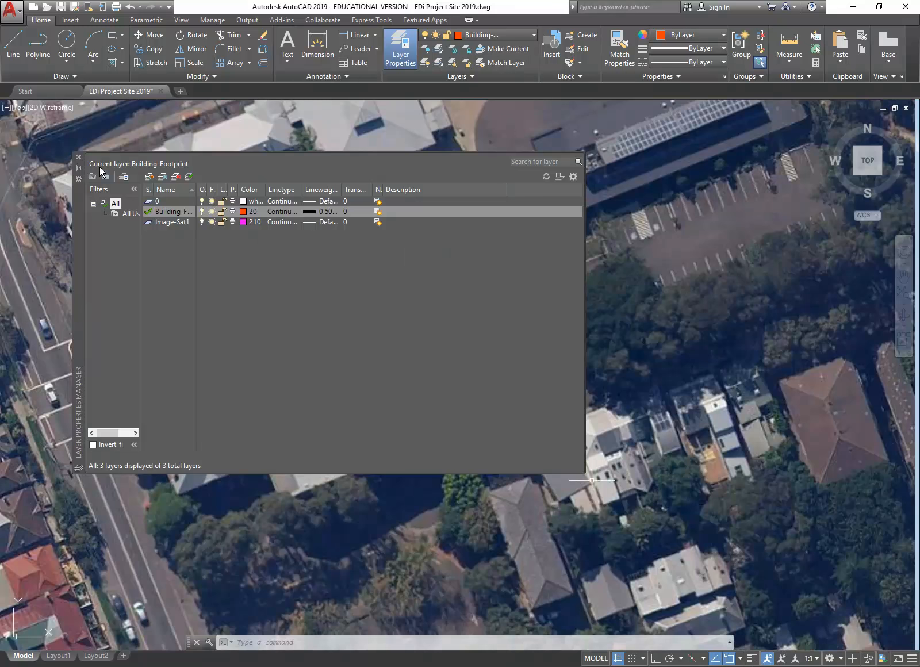
Step: Draw a line along the courtyard-side roof edge of the school's long wing
click(79, 161)
click(13, 43)
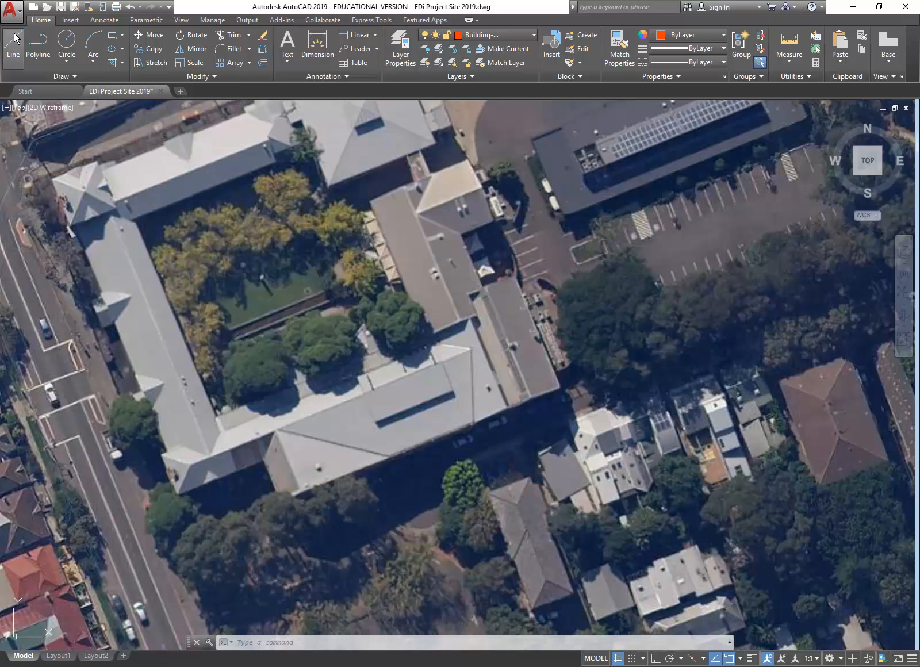
scroll(395, 244, up, 4)
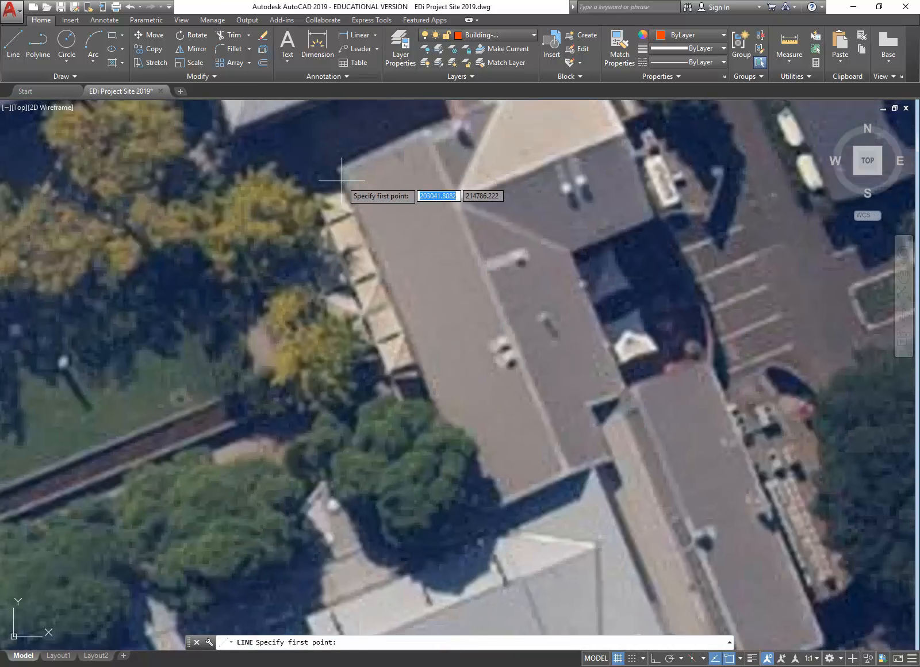
click(337, 171)
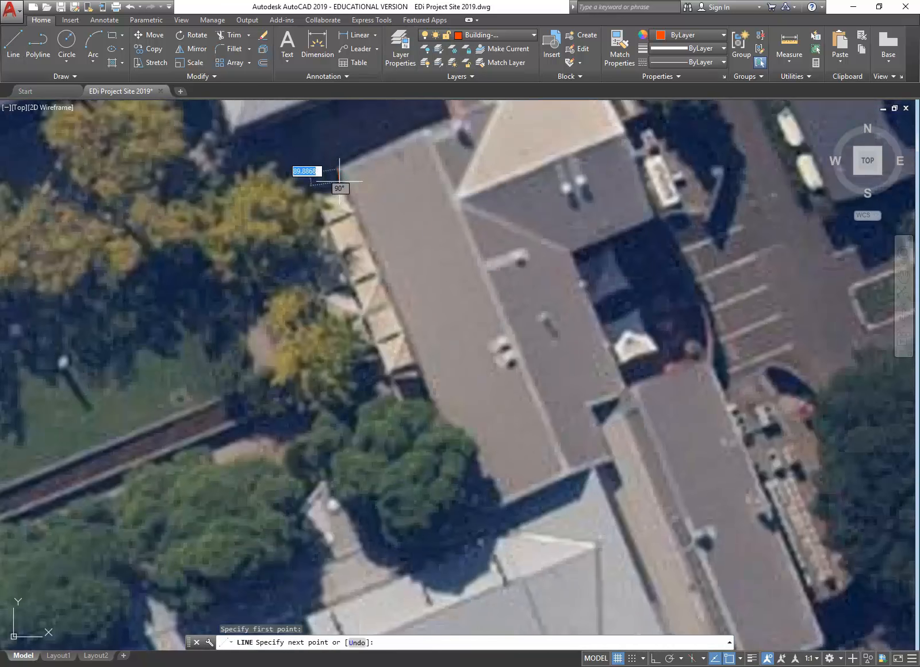
click(477, 514)
right_click(489, 449)
click(506, 465)
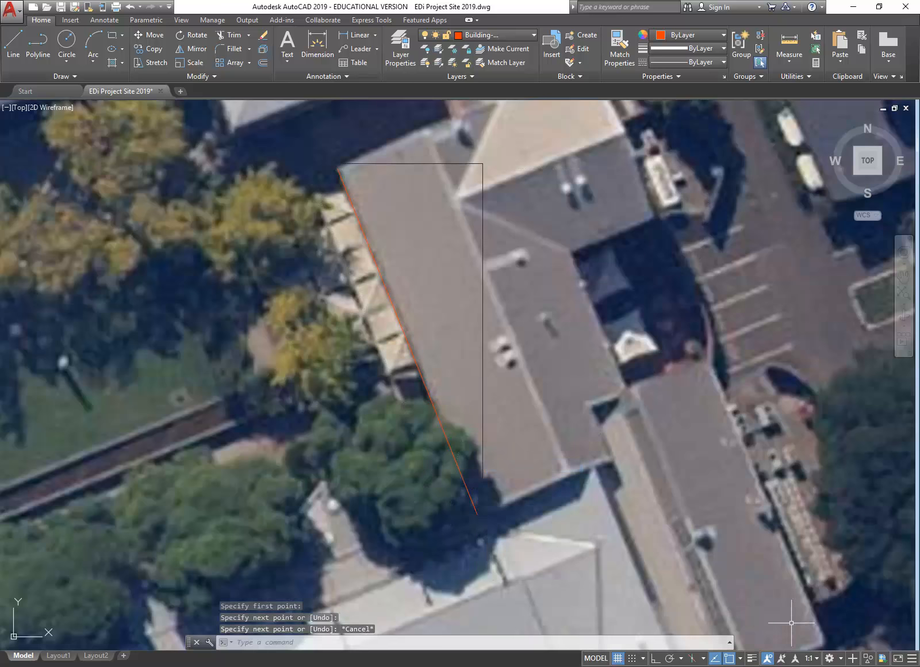
Step: Turn on lineweight display so the line shows at 0.50 mm
click(751, 658)
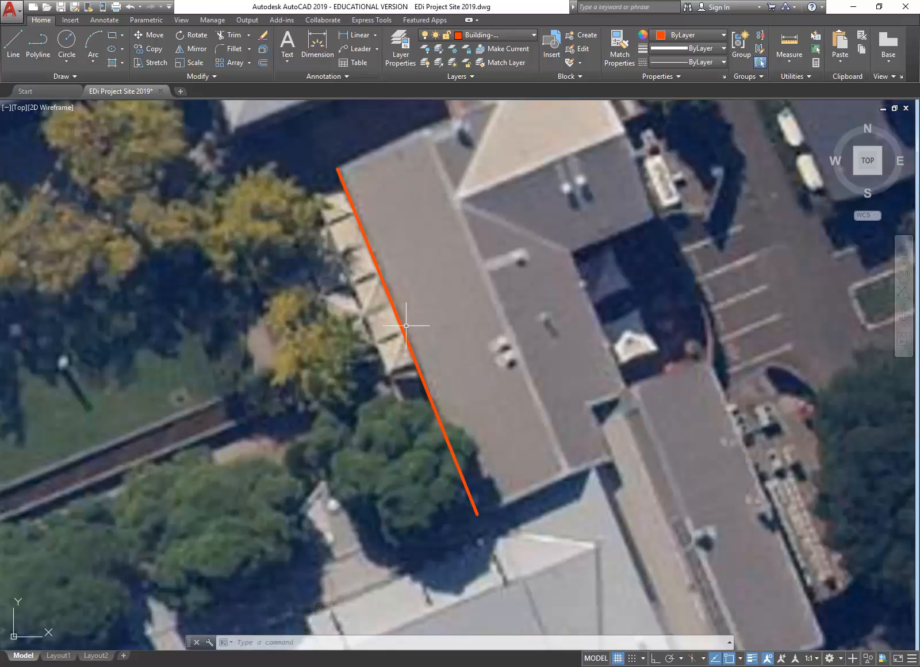
mouse_move(402, 326)
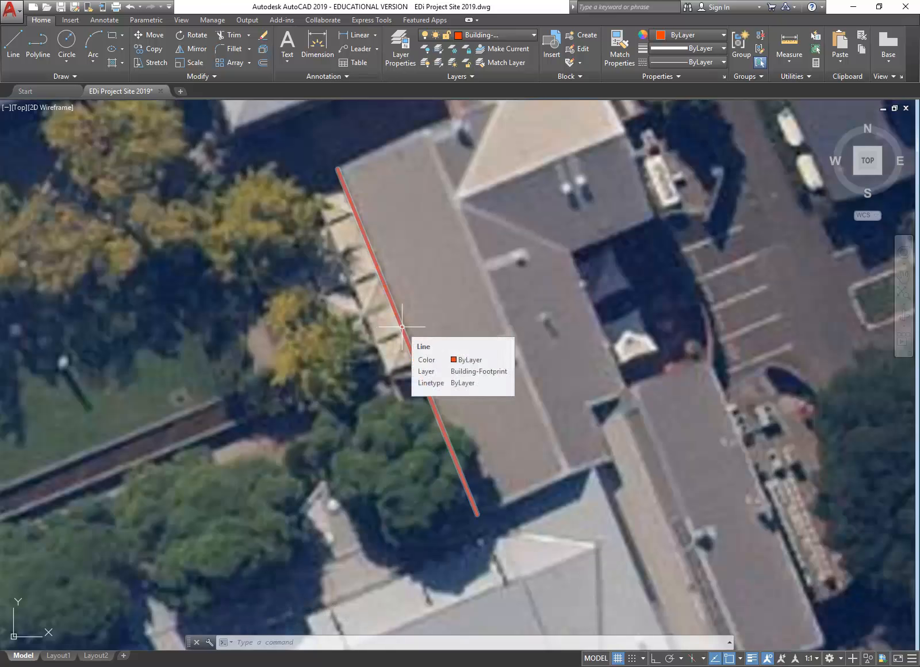
scroll(431, 344, down, 5)
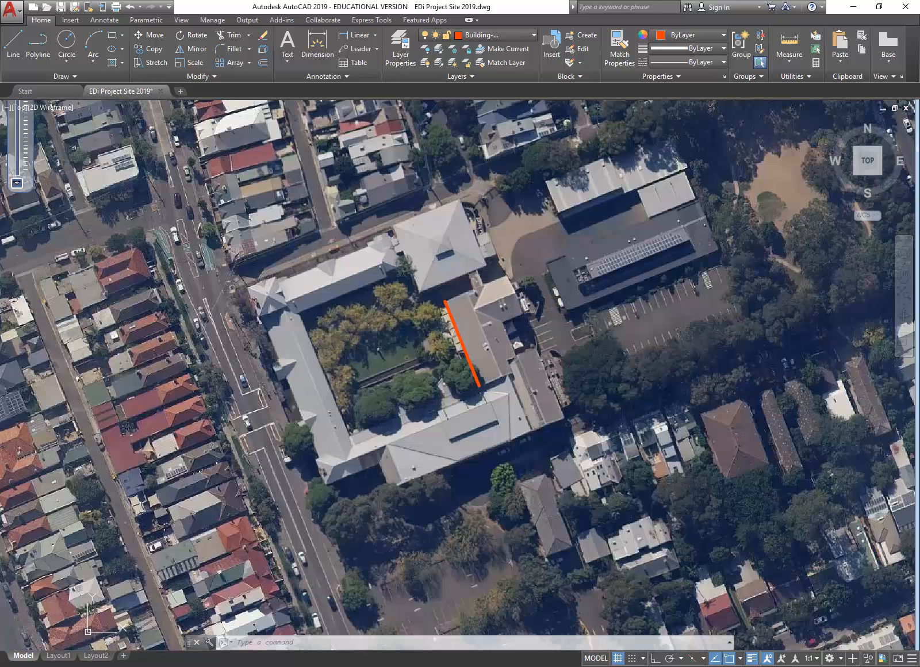
Step: Window-select both aerial images and the orange line
scroll(460, 343, down, 4)
middle_drag(451, 339, 309, 352)
scroll(348, 343, down, 4)
scroll(291, 363, up, 2)
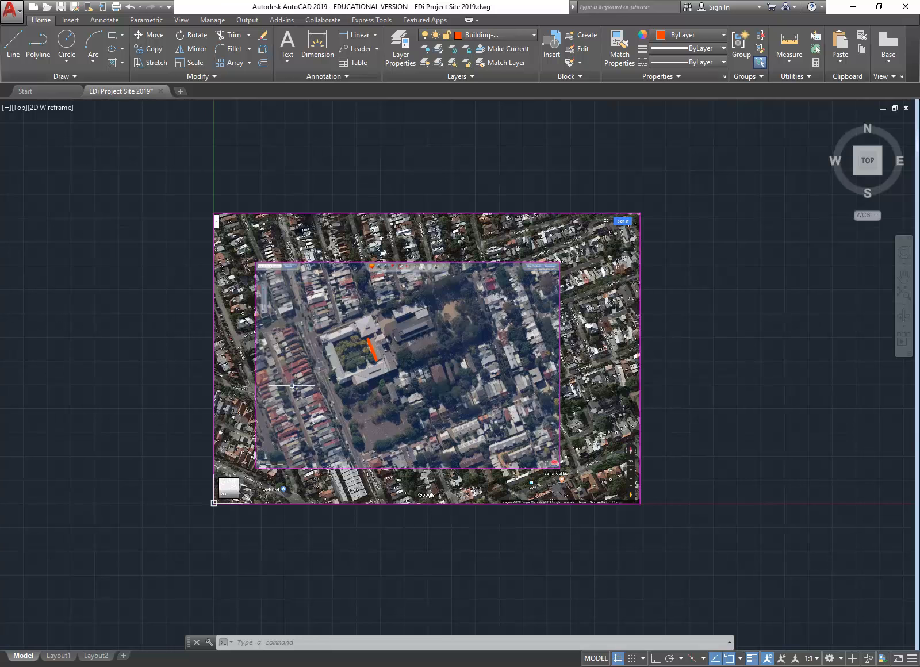
click(92, 138)
click(704, 577)
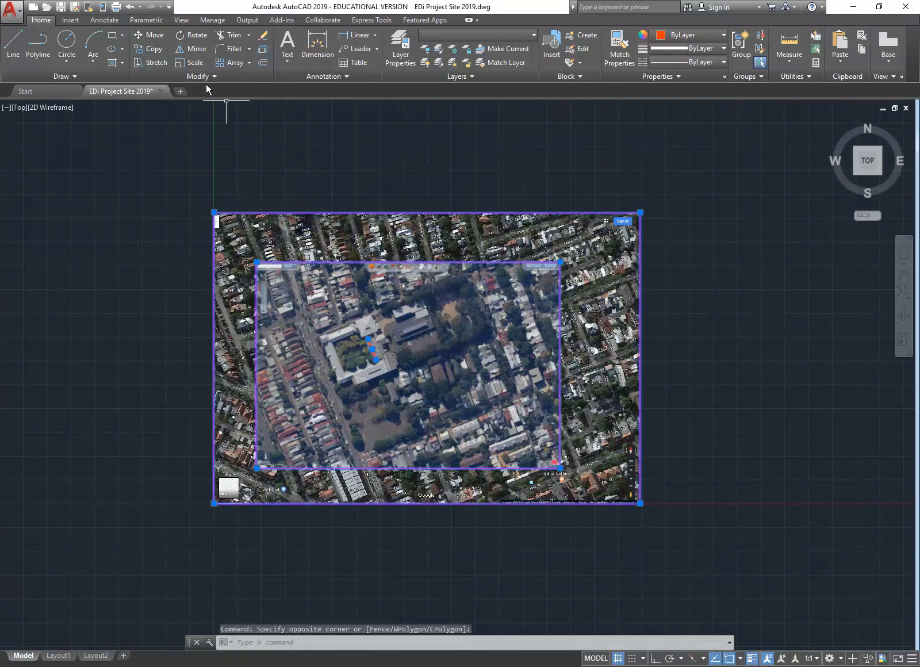
Step: Rotate the selection by reference so the orange line points straight up, with Ortho on
click(191, 35)
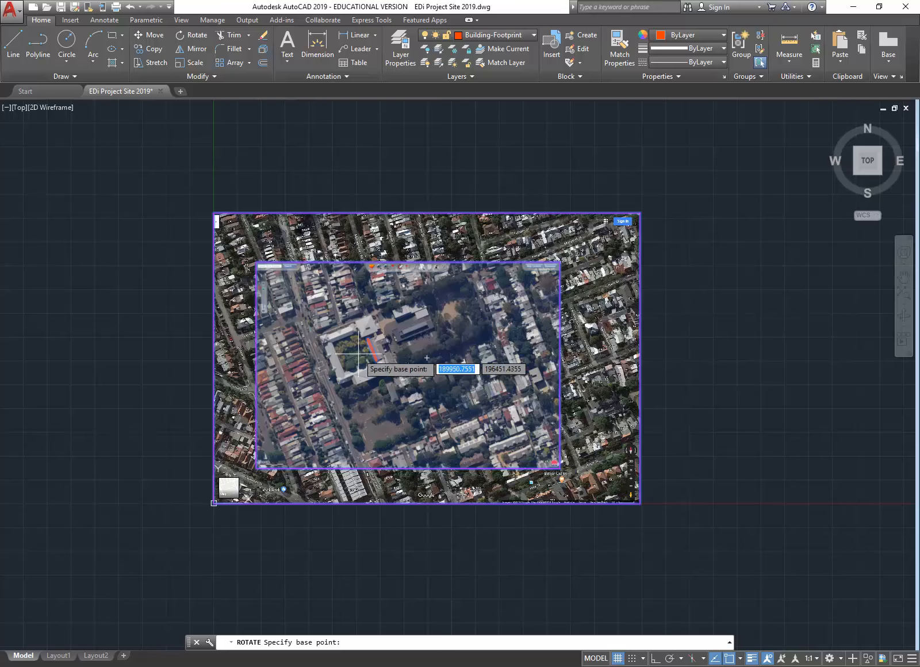
scroll(384, 357, up, 4)
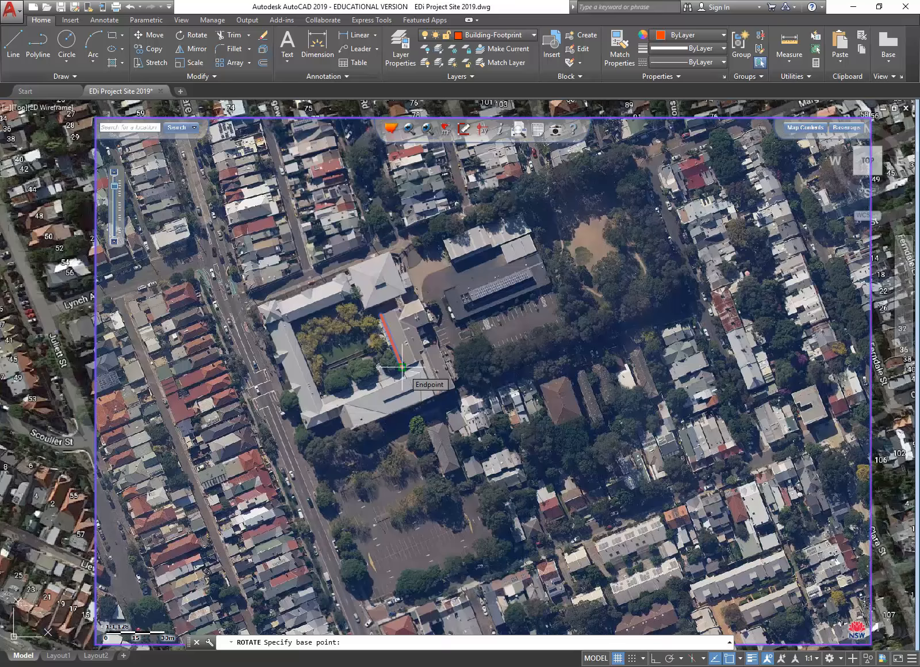
click(401, 367)
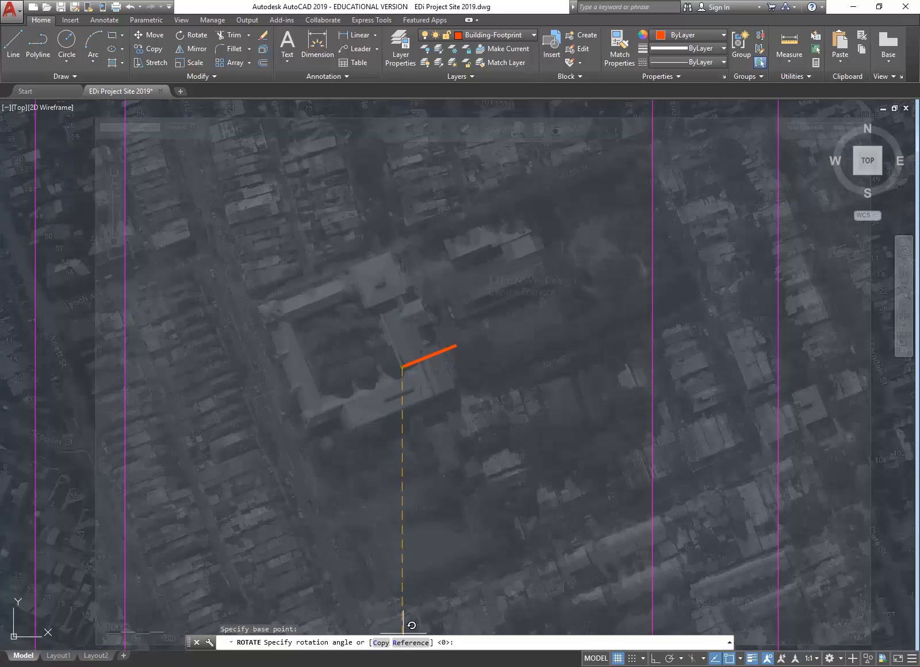
text(r)
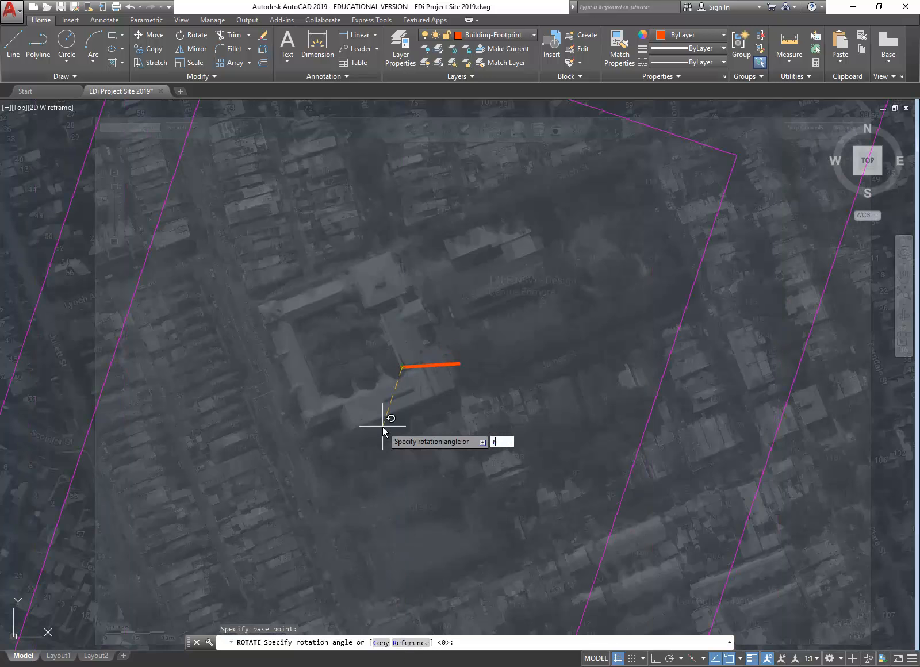
key(Return)
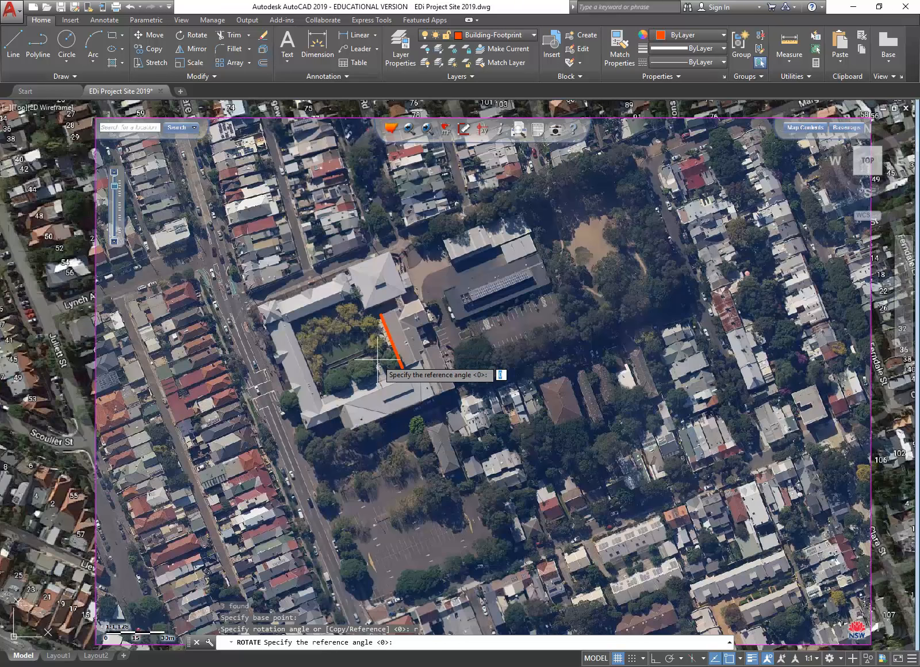
scroll(378, 361, up, 2)
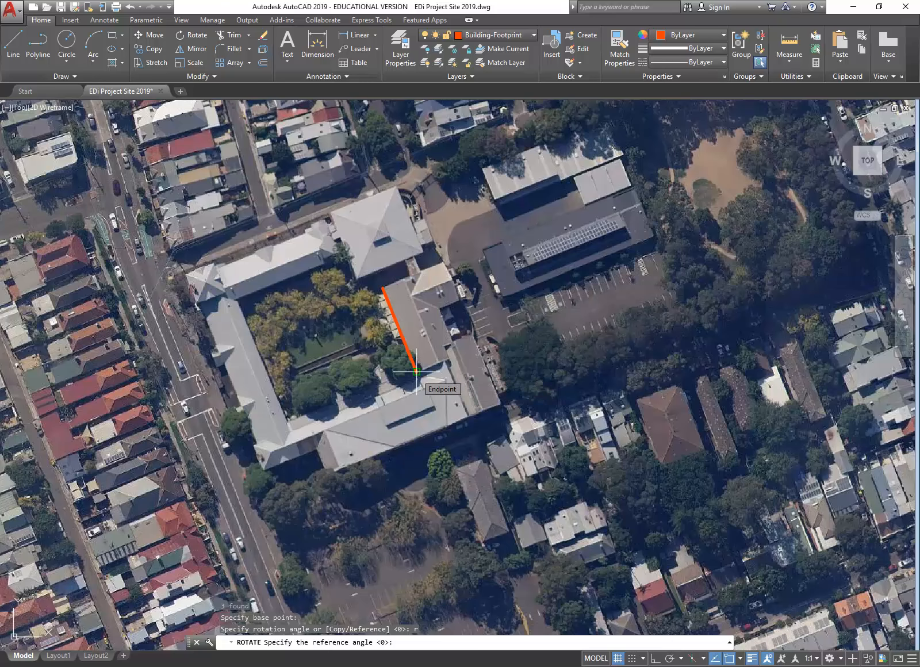
click(416, 372)
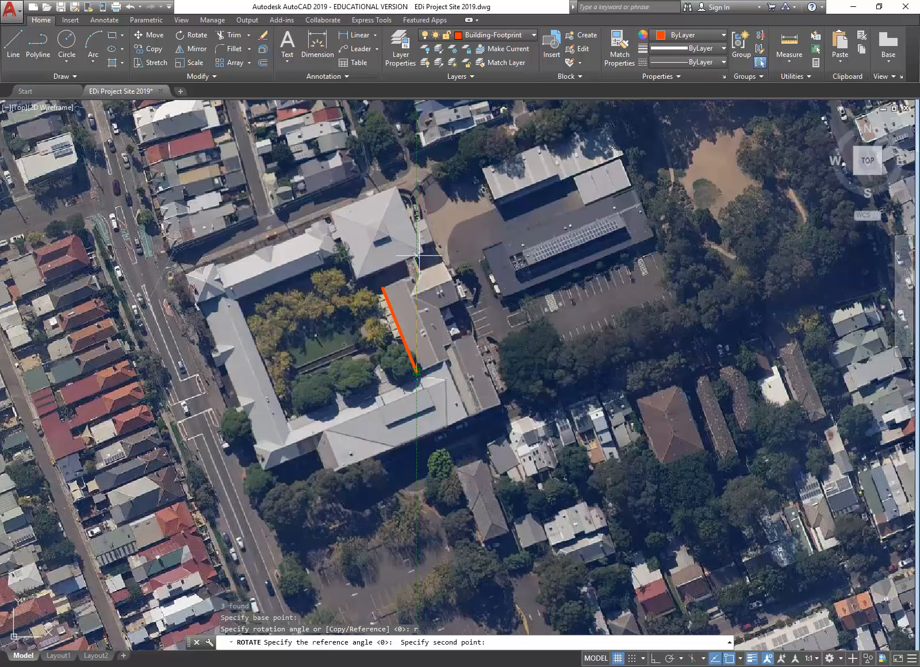
click(383, 288)
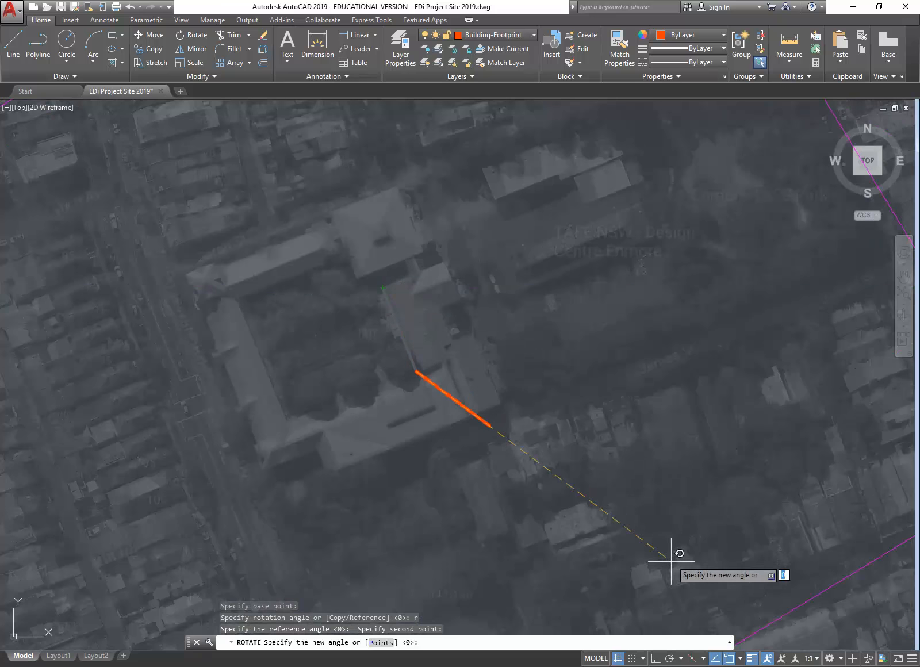
click(655, 659)
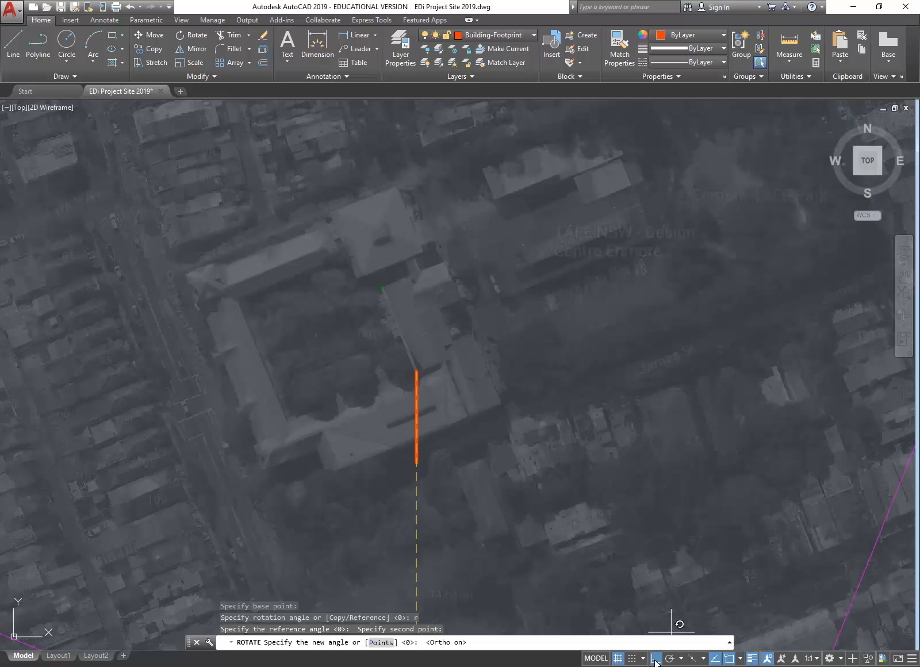
click(421, 199)
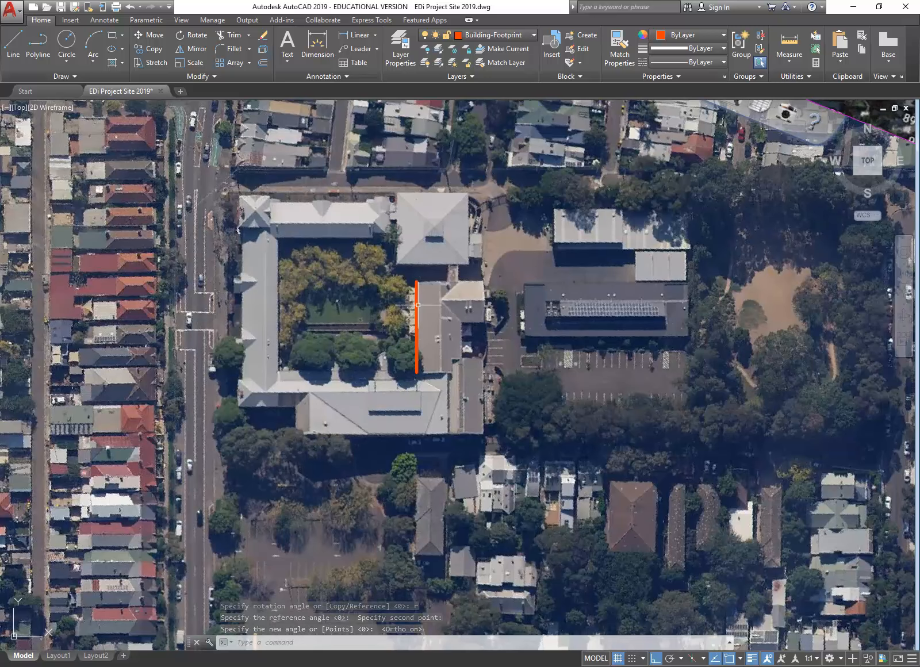
mouse_move(418, 328)
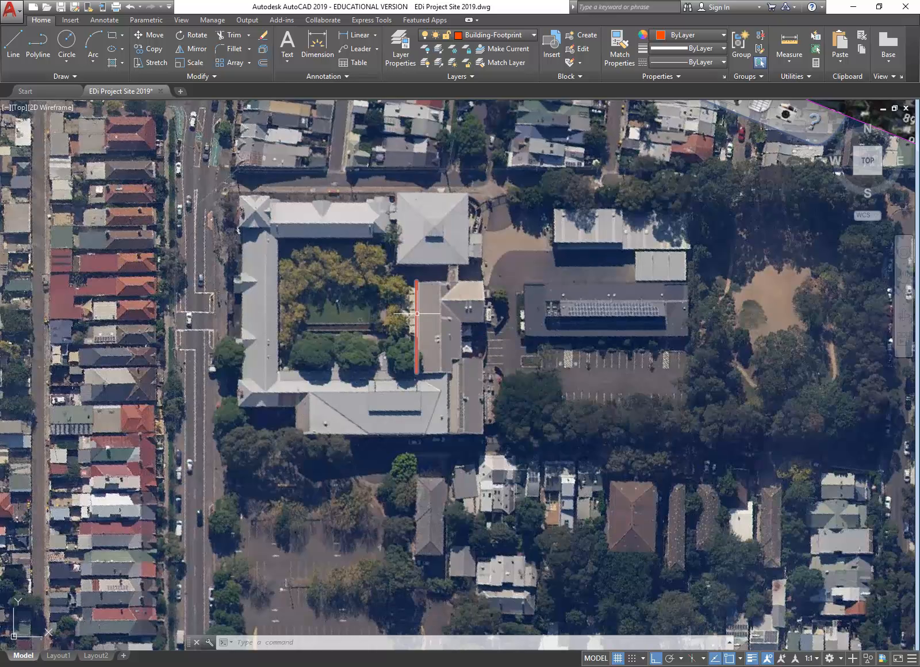
scroll(424, 291, up, 5)
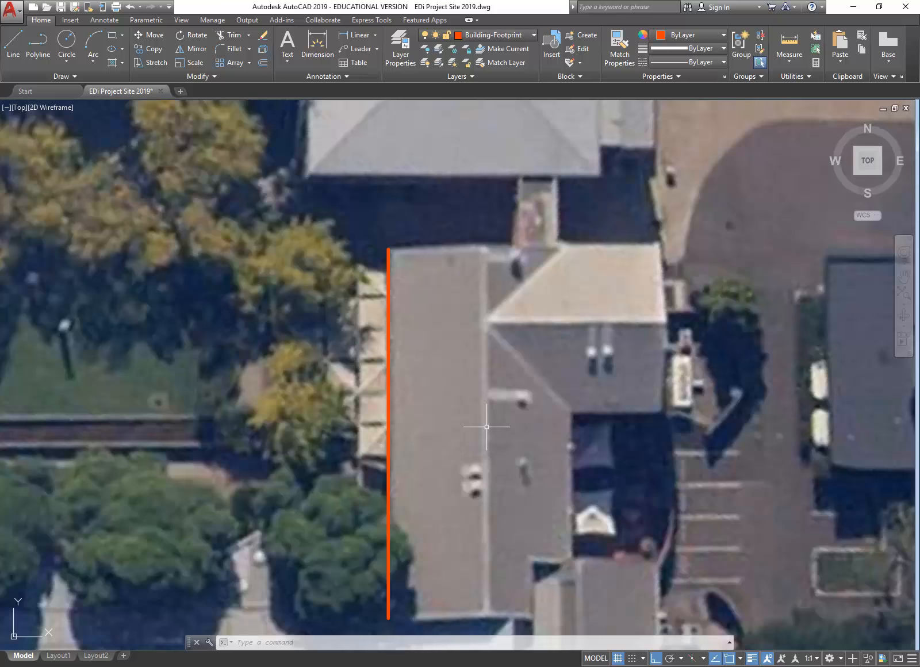
scroll(486, 426, down, 10)
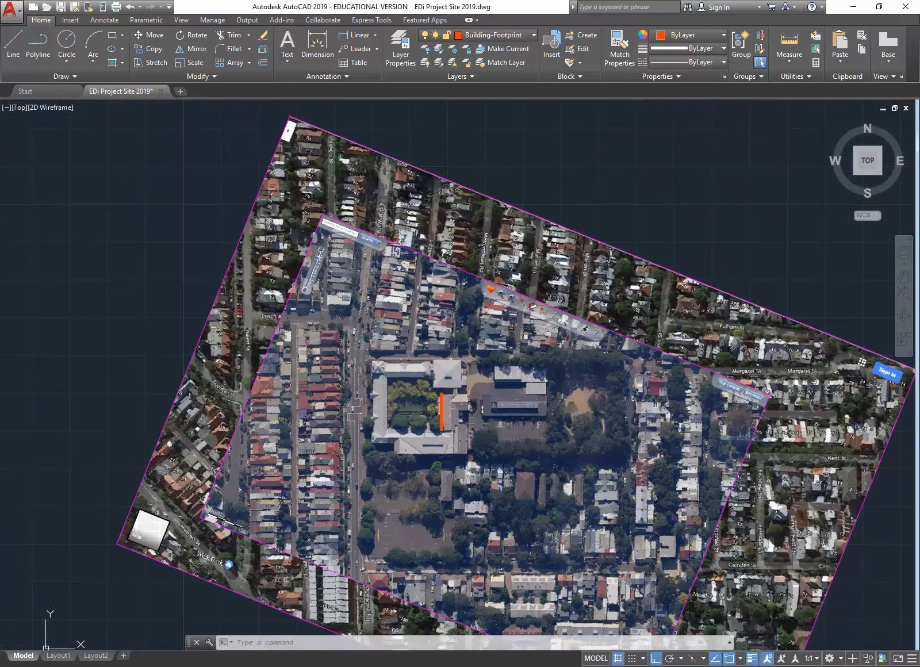
scroll(373, 358, down, 3)
scroll(382, 370, up, 4)
middle_drag(382, 370, 343, 345)
scroll(342, 345, down, 2)
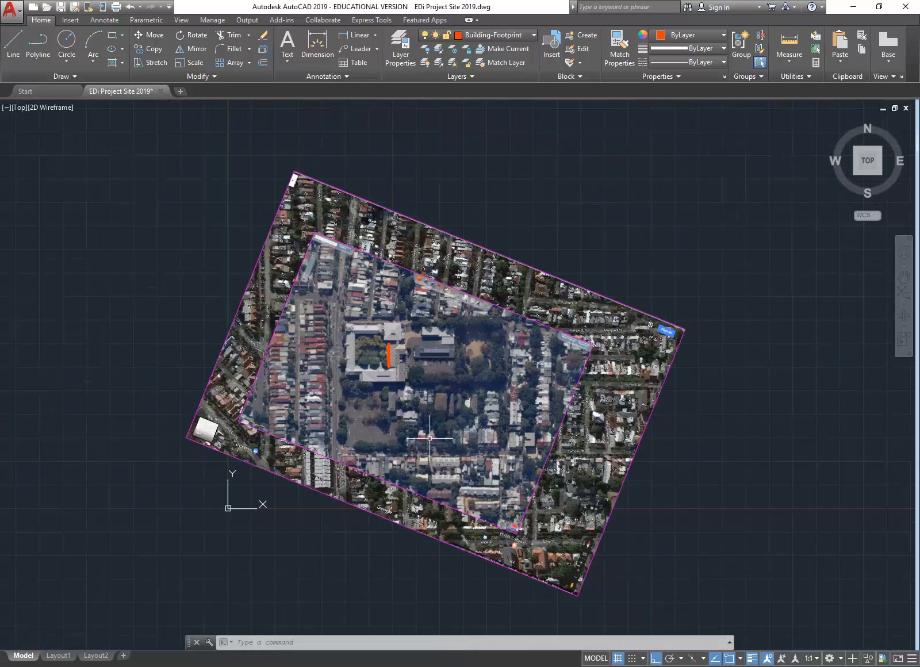
scroll(430, 439, up, 2)
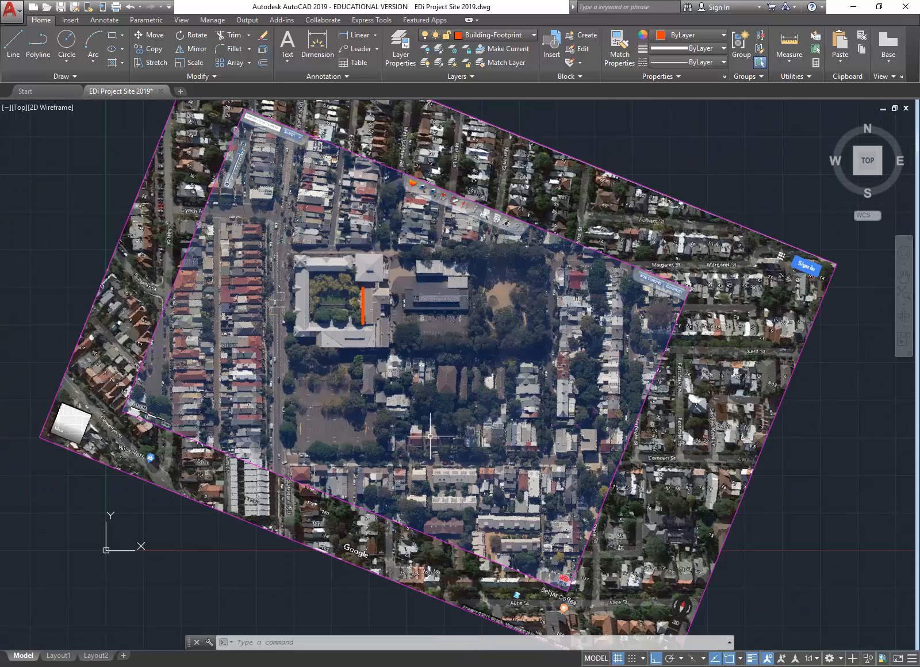
mouse_move(243, 352)
middle_down()
mouse_move(431, 361)
mouse_move(409, 398)
middle_up()
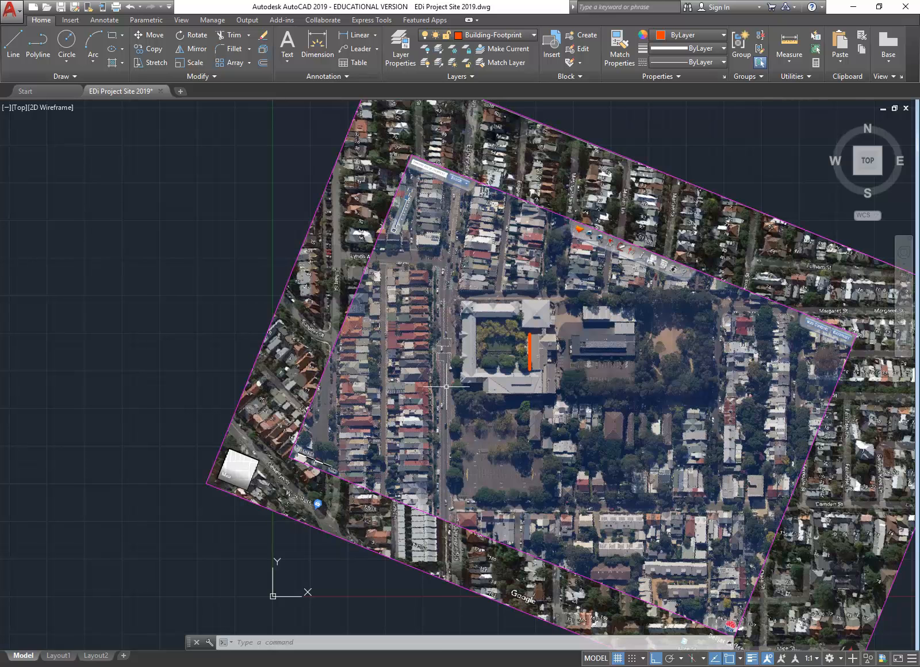
middle_drag(437, 338, 339, 341)
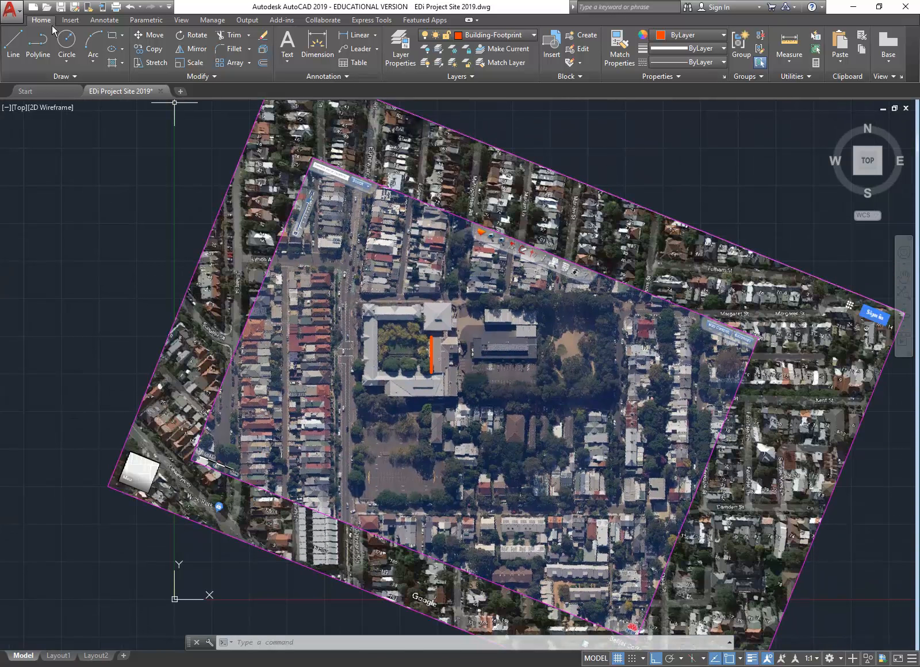
Step: Pick SunPath.dwg from StudentResources > EDU_DC_InteriorDesign > AutoCAD Library as the block to insert
click(69, 21)
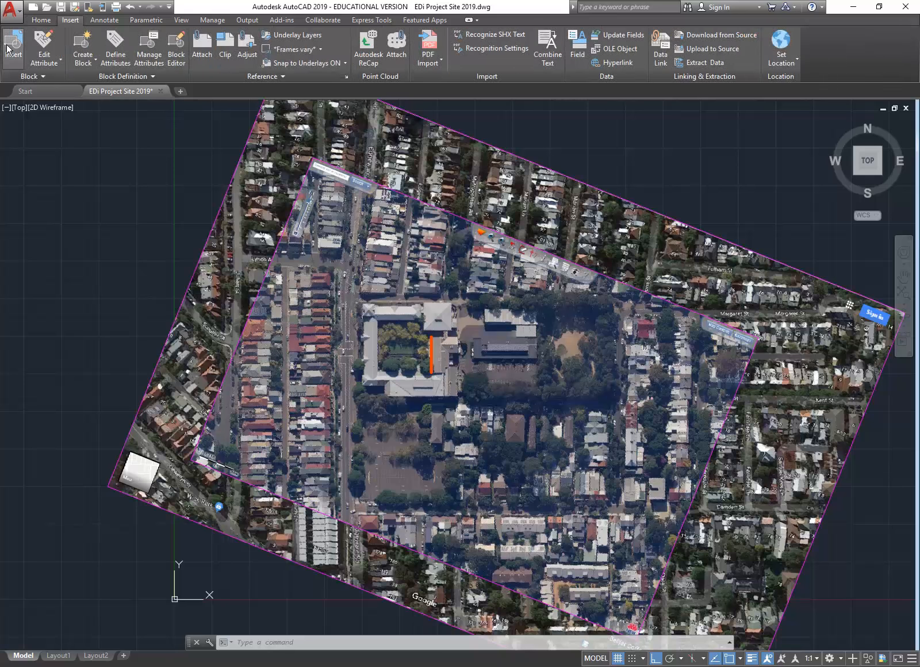
click(41, 20)
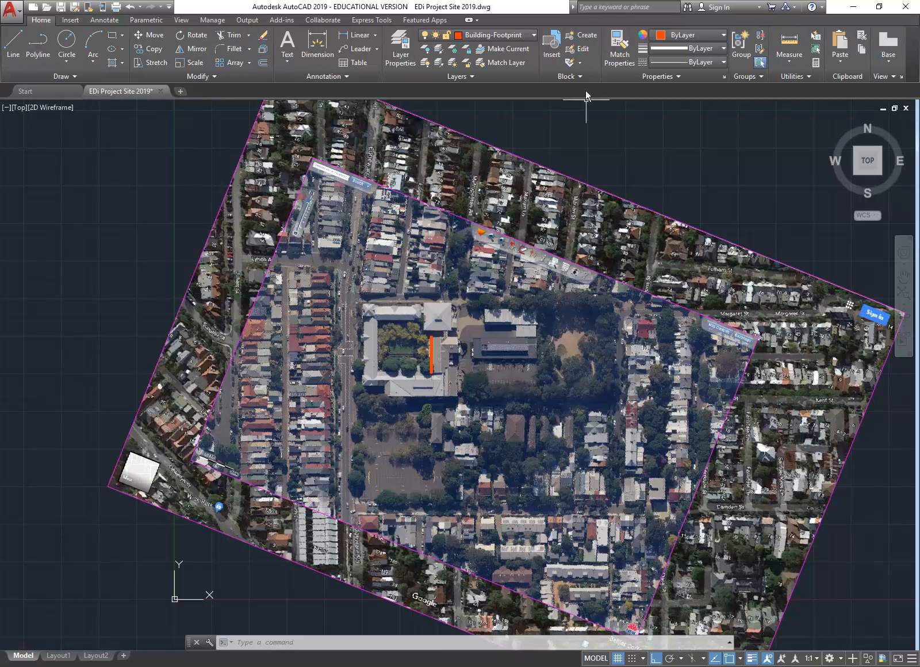
click(548, 45)
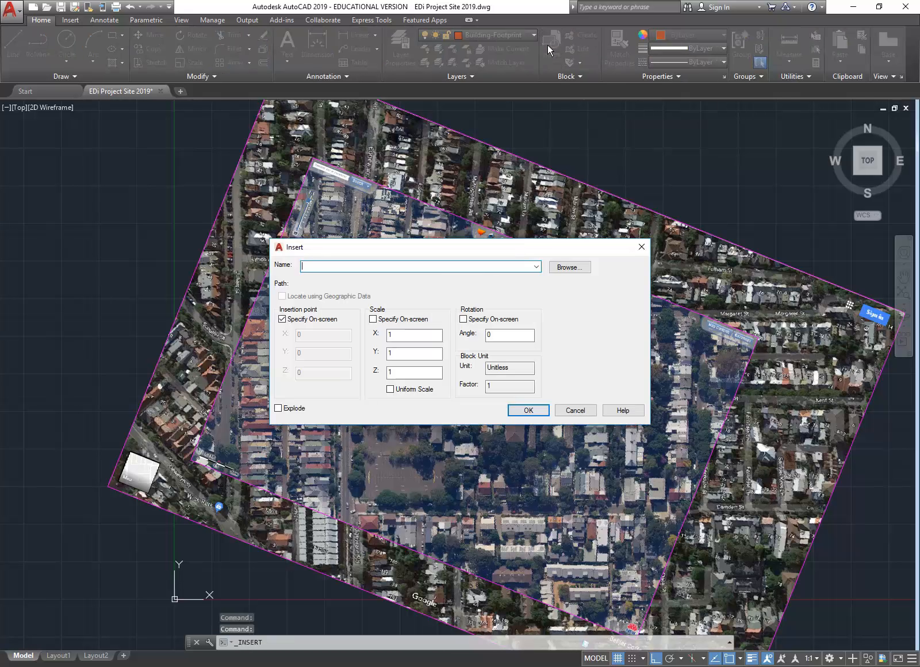
click(568, 267)
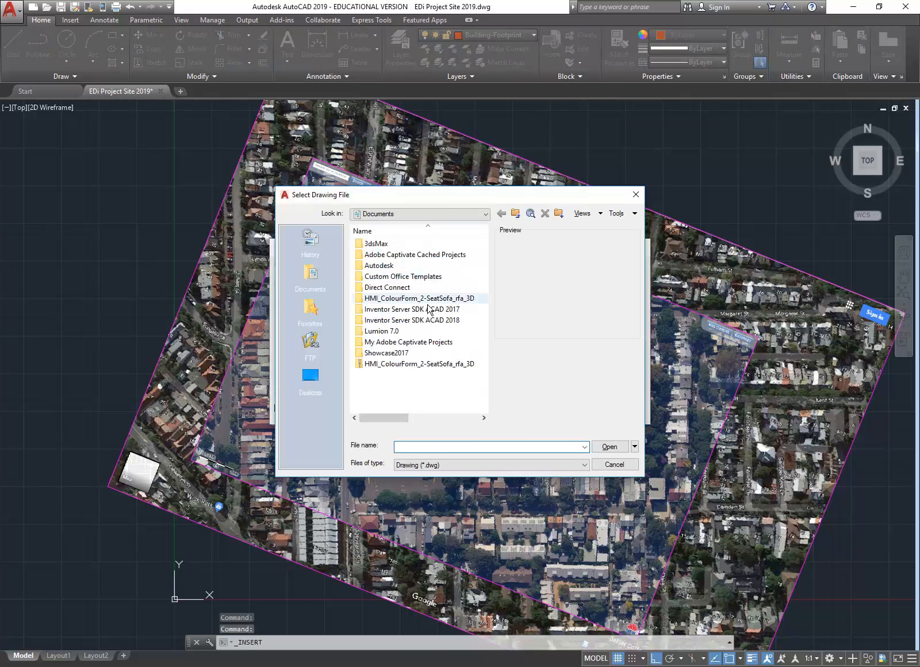
click(392, 215)
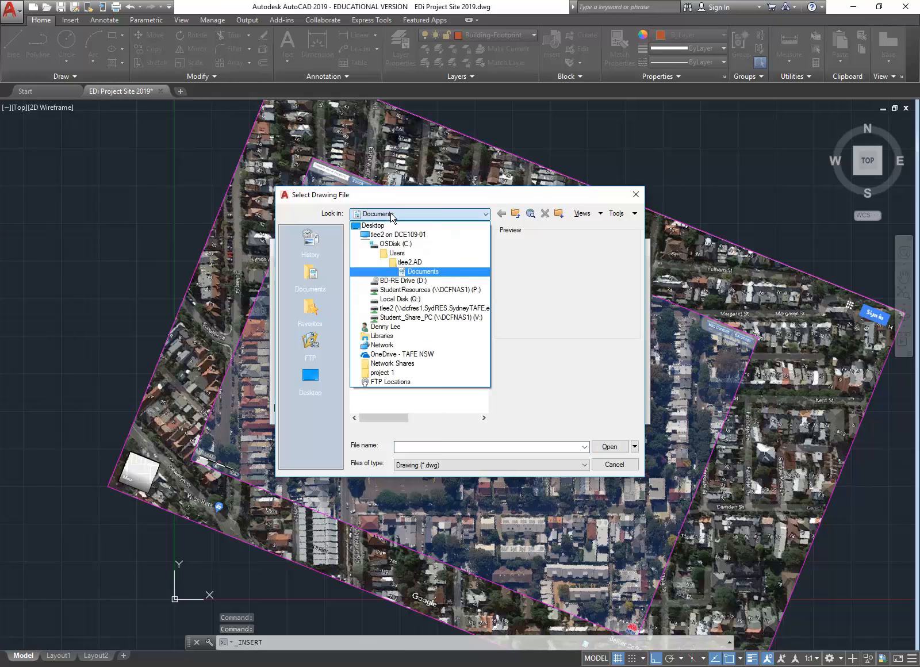
click(406, 290)
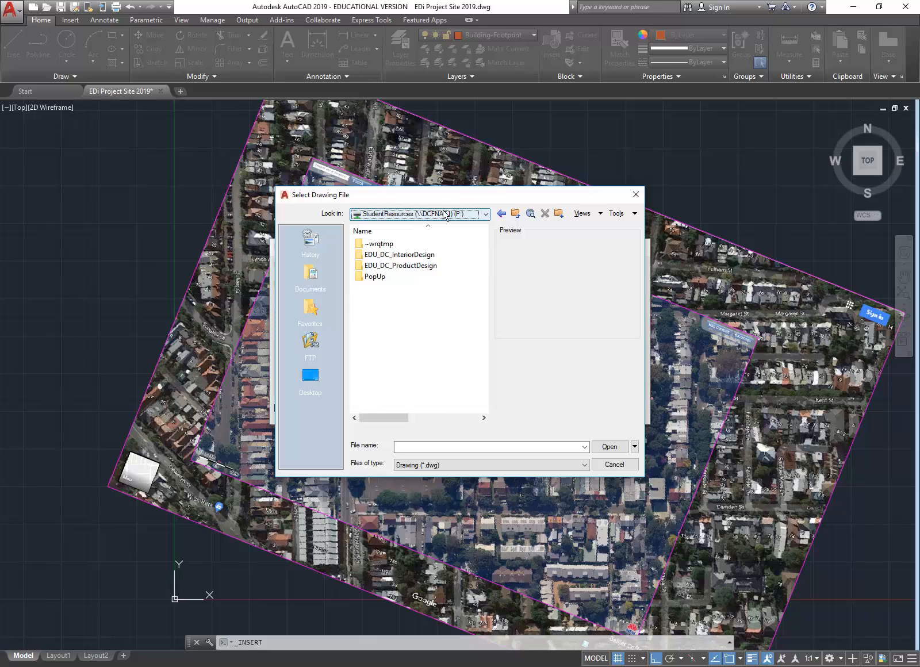
double_click(421, 255)
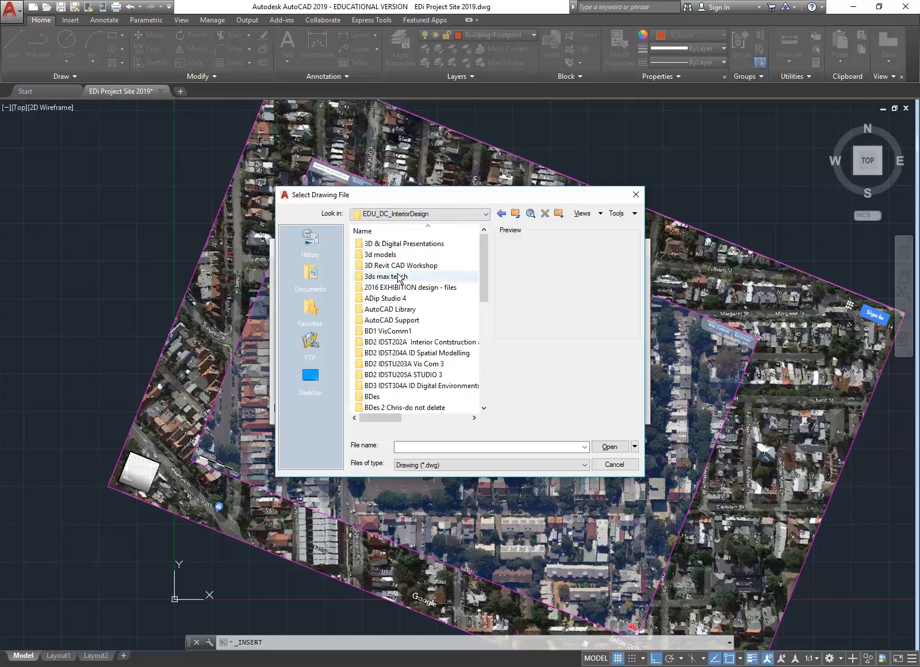
double_click(381, 310)
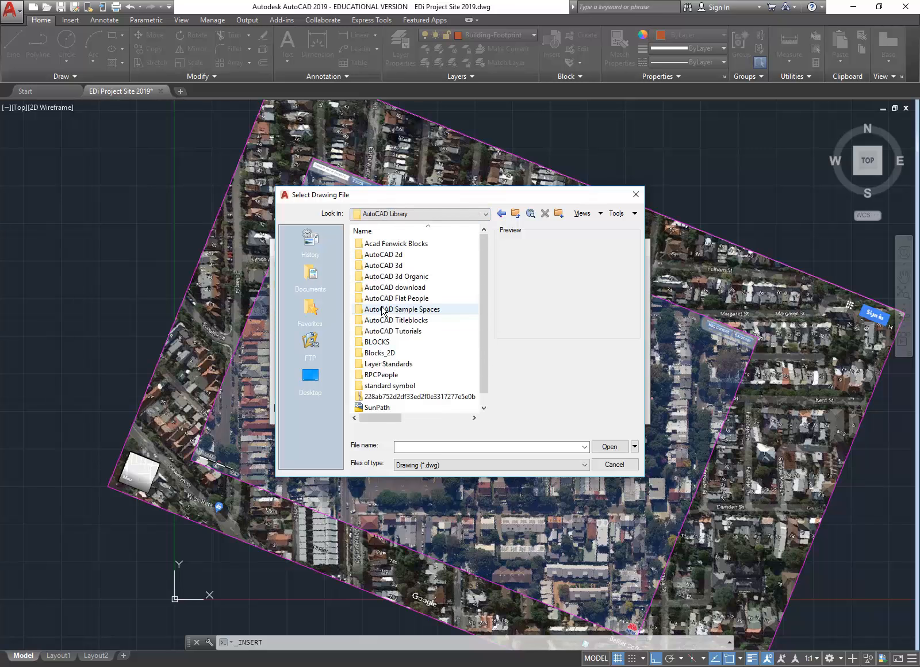
scroll(372, 401, down, 1)
click(377, 397)
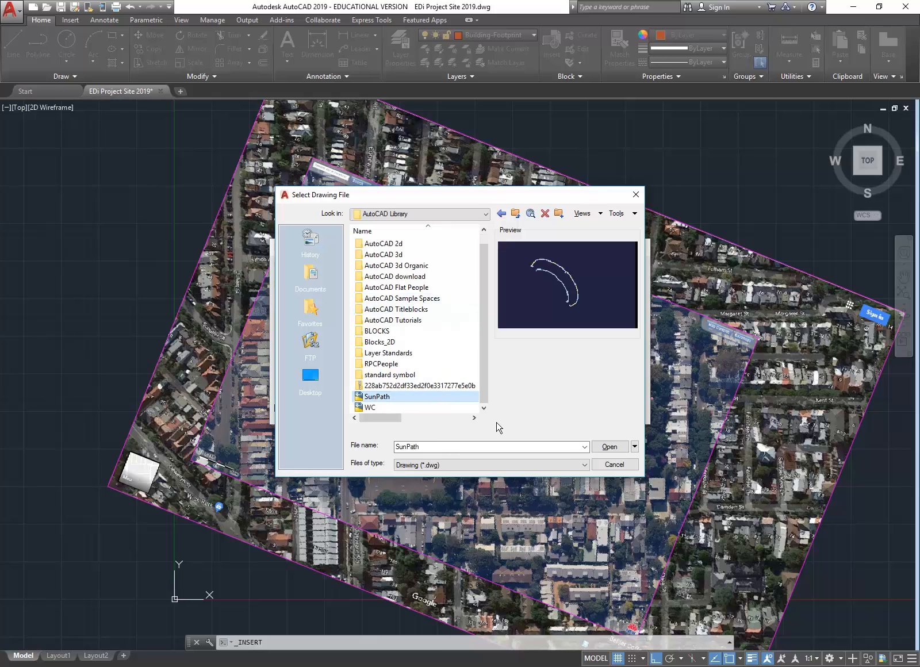
double_click(376, 397)
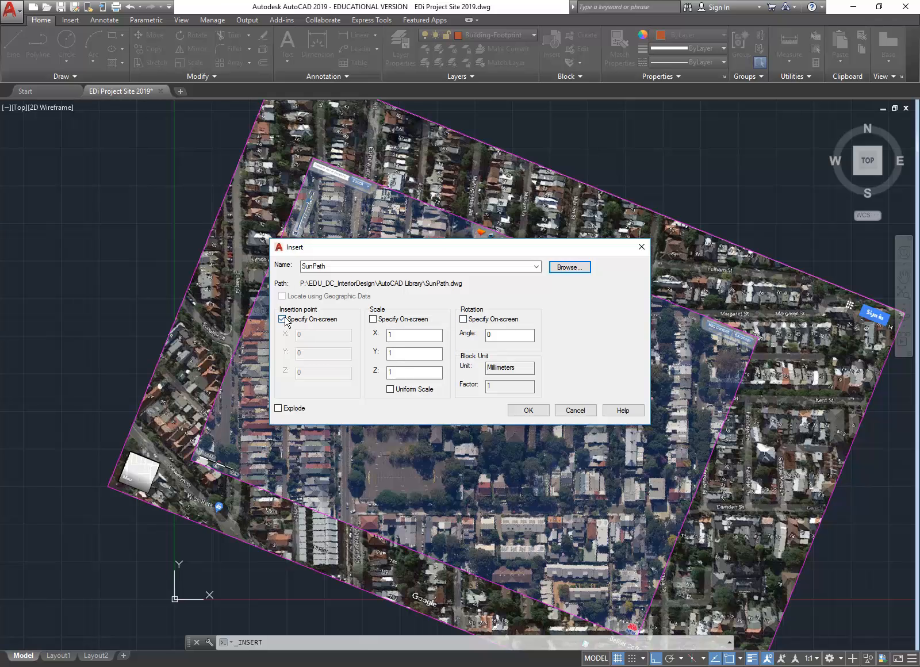
Step: Place the SunPath block just above the site map's top-left corner
click(529, 412)
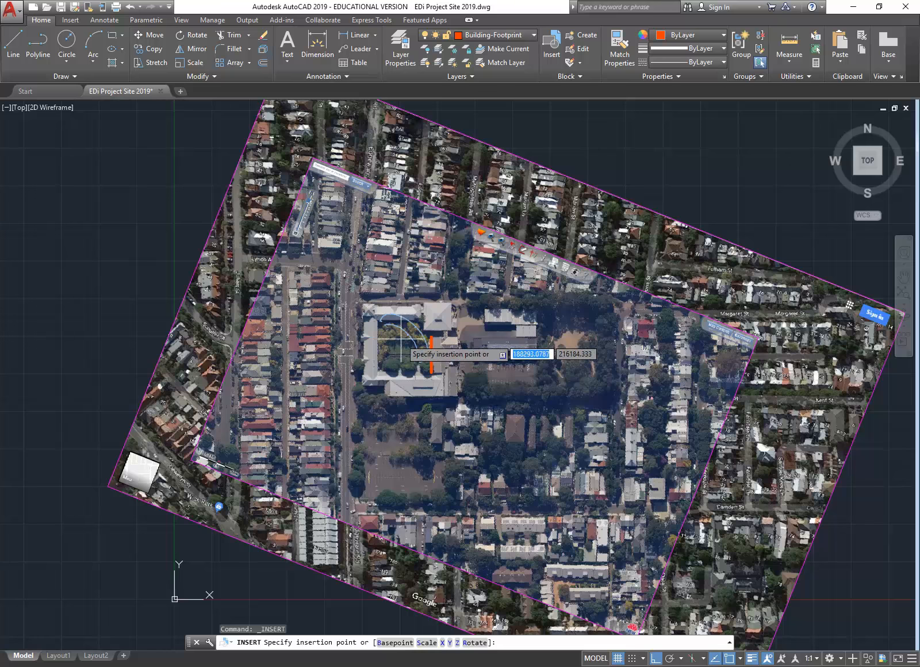
scroll(401, 343, up, 4)
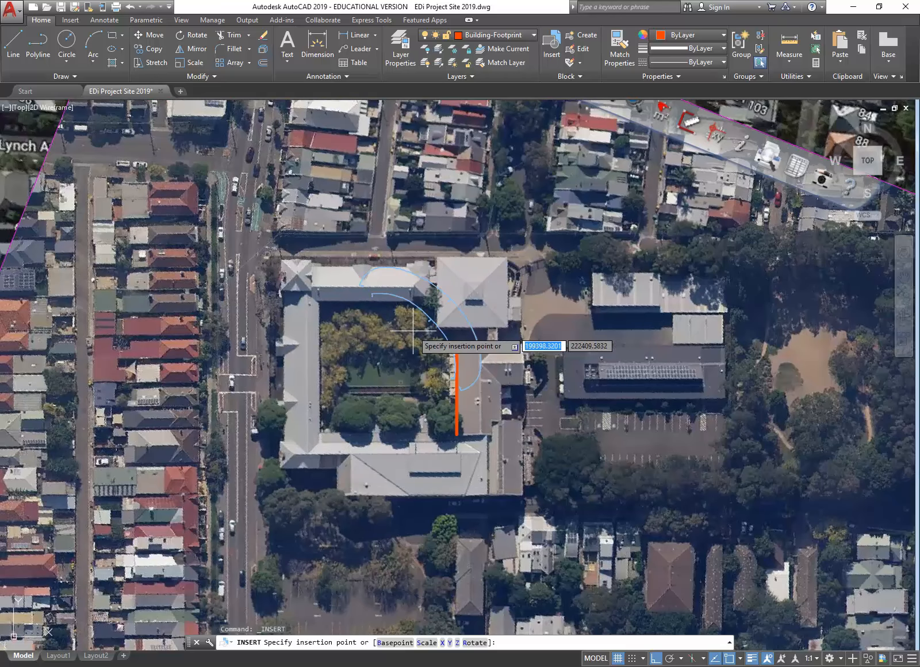
scroll(494, 419, down, 3)
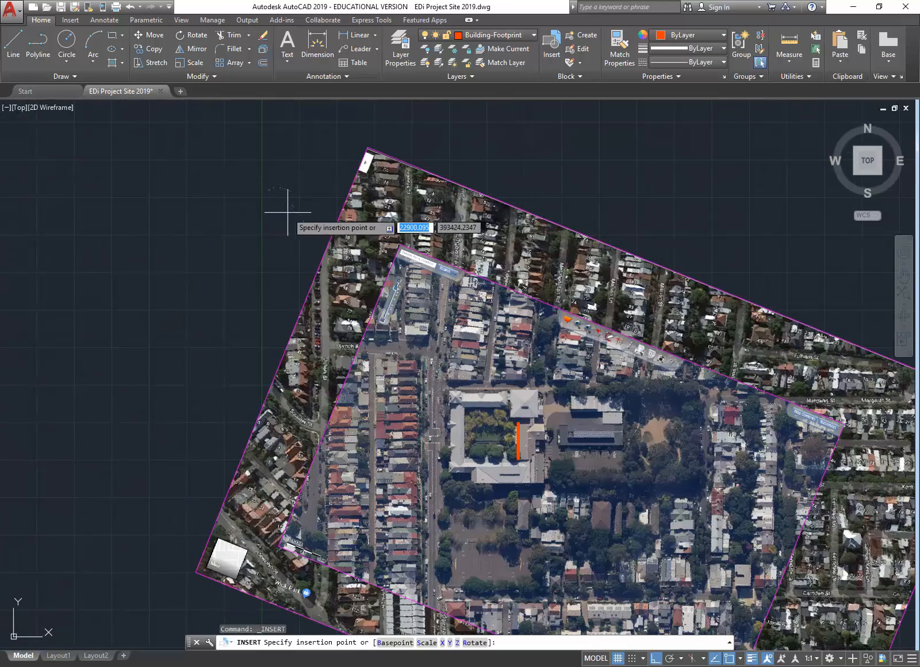
middle_drag(410, 114, 403, 197)
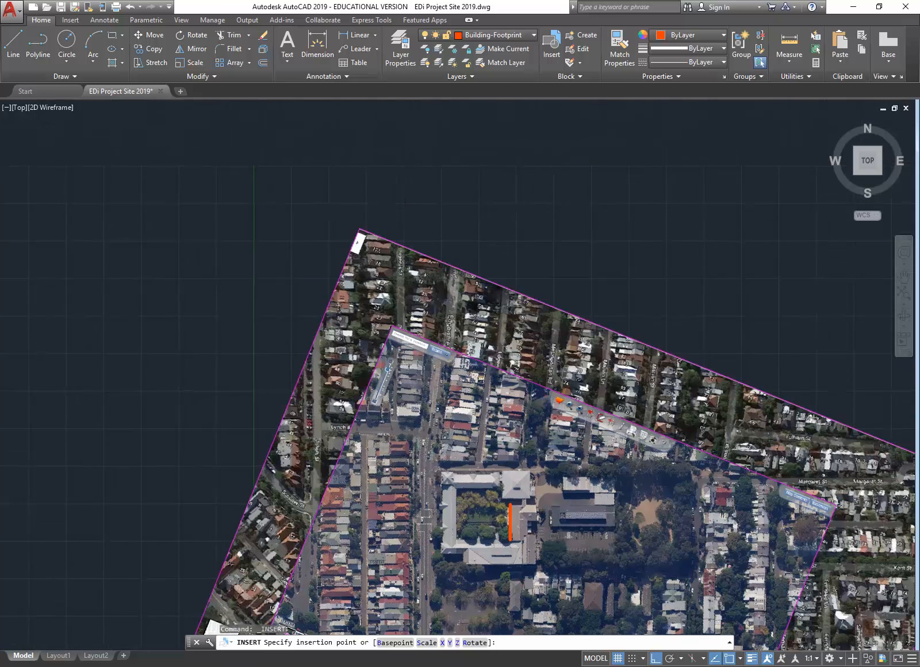
scroll(373, 173, up, 8)
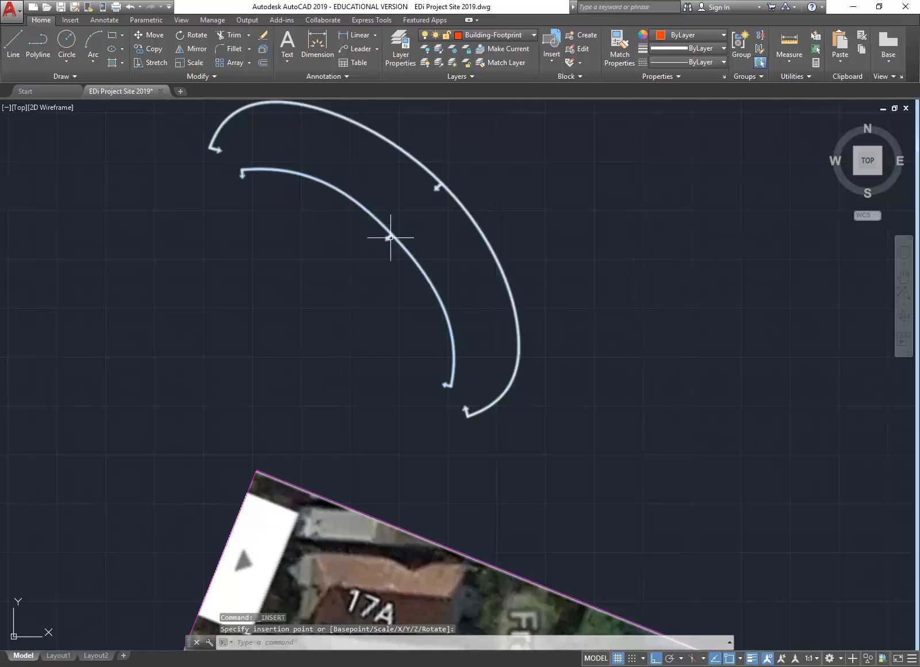
middle_drag(402, 177, 392, 236)
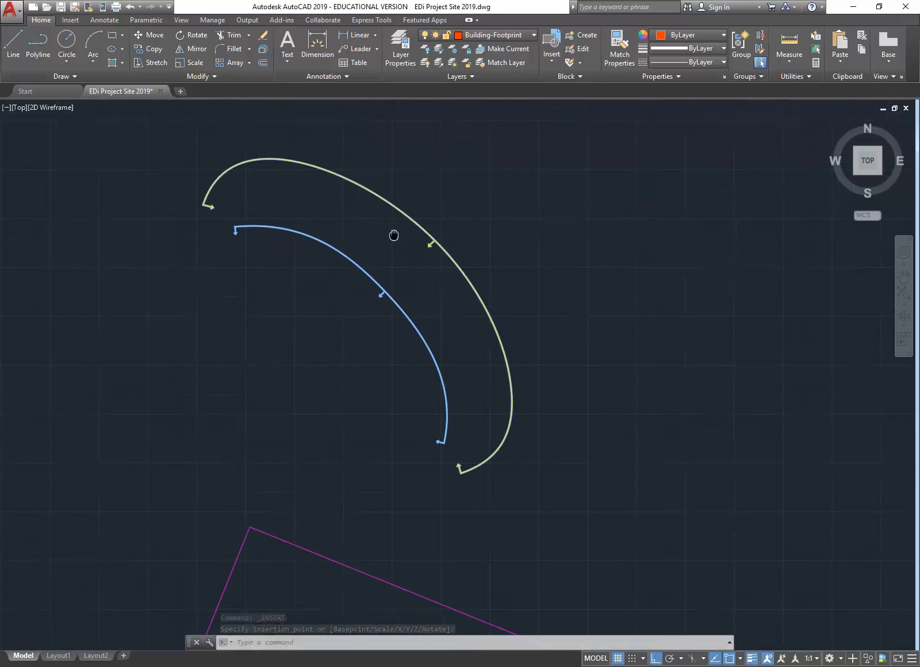
scroll(392, 242, up, 4)
scroll(495, 240, up, 5)
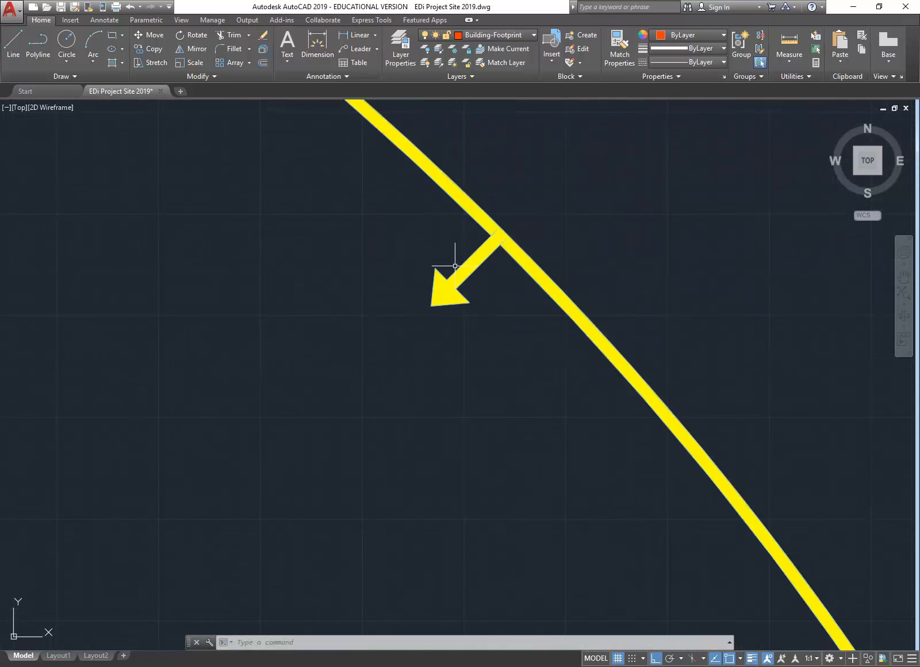
scroll(464, 278, down, 10)
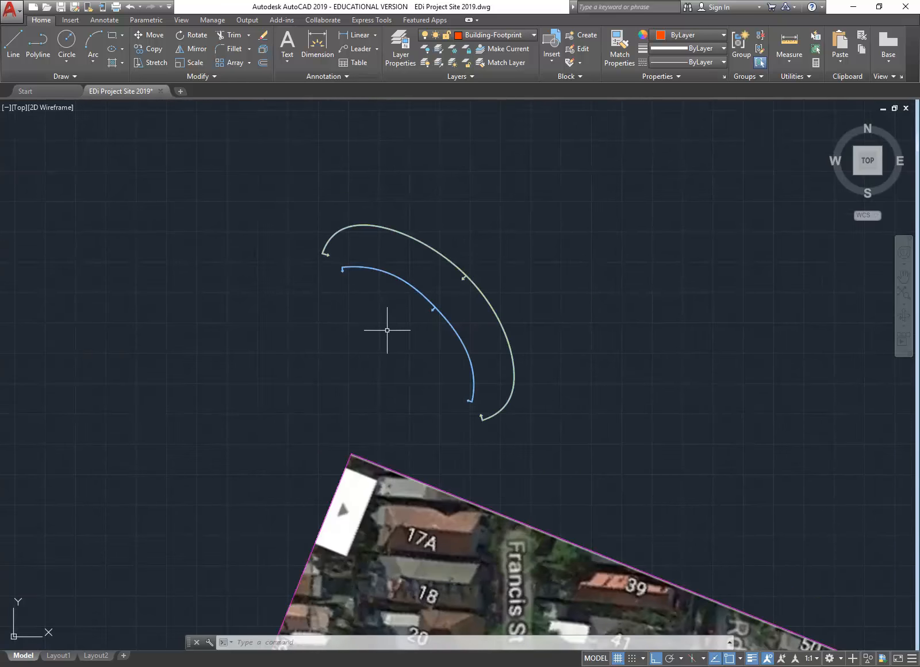
middle_drag(386, 330, 405, 273)
scroll(251, 432, down, 2)
middle_drag(256, 425, 352, 233)
scroll(351, 232, down, 2)
middle_drag(291, 362, 329, 264)
middle_drag(257, 362, 325, 187)
scroll(325, 185, down, 2)
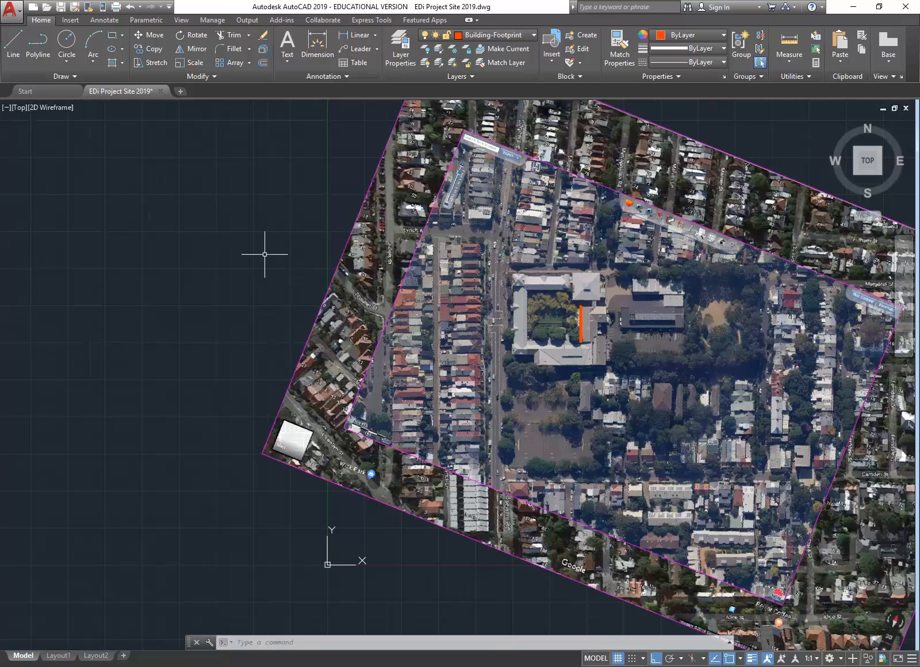
Step: Draw a short line up from the map's lower-left corner with Ortho off
click(13, 45)
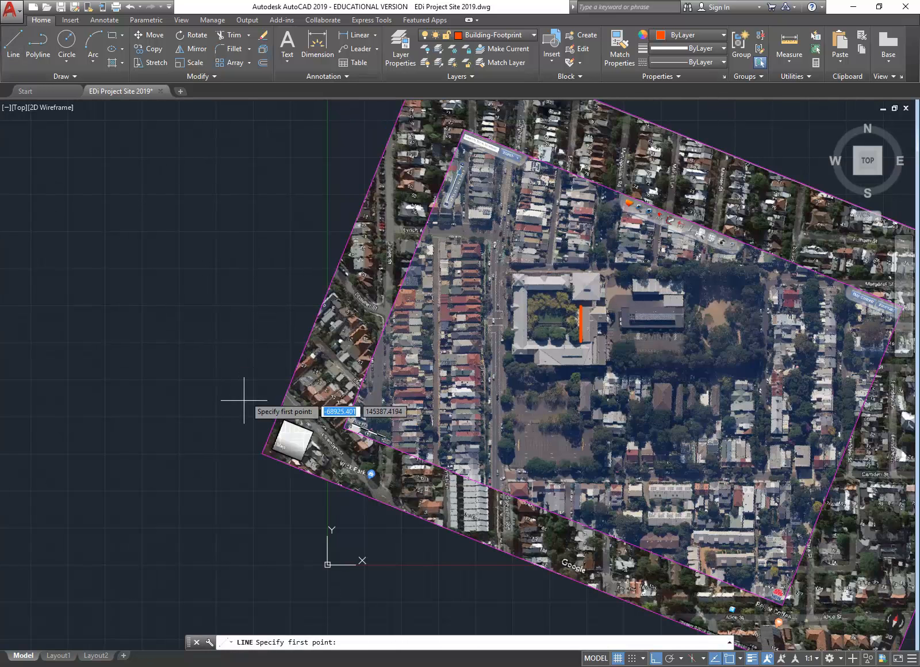
scroll(243, 426, down, 2)
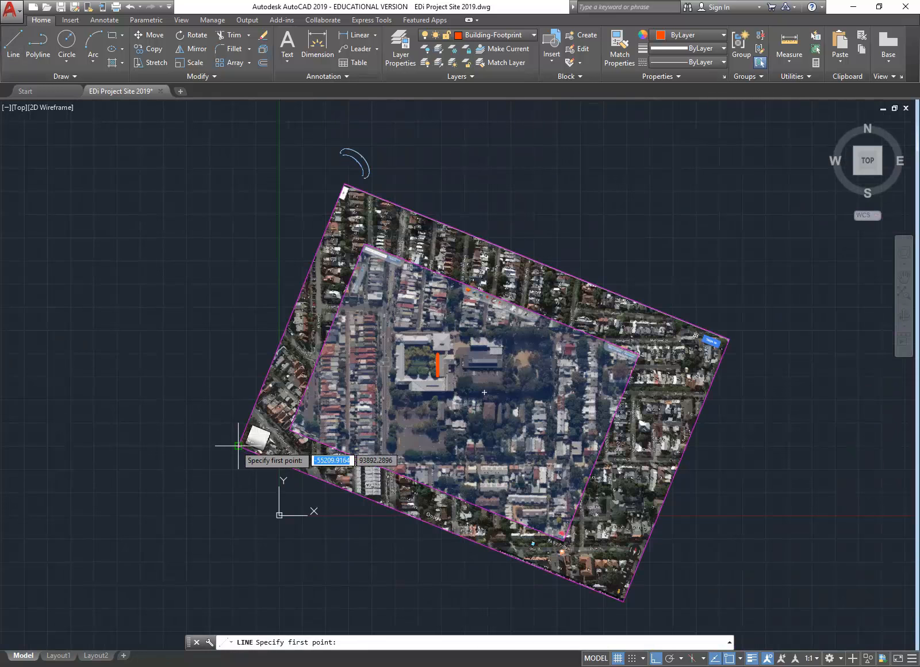
click(238, 445)
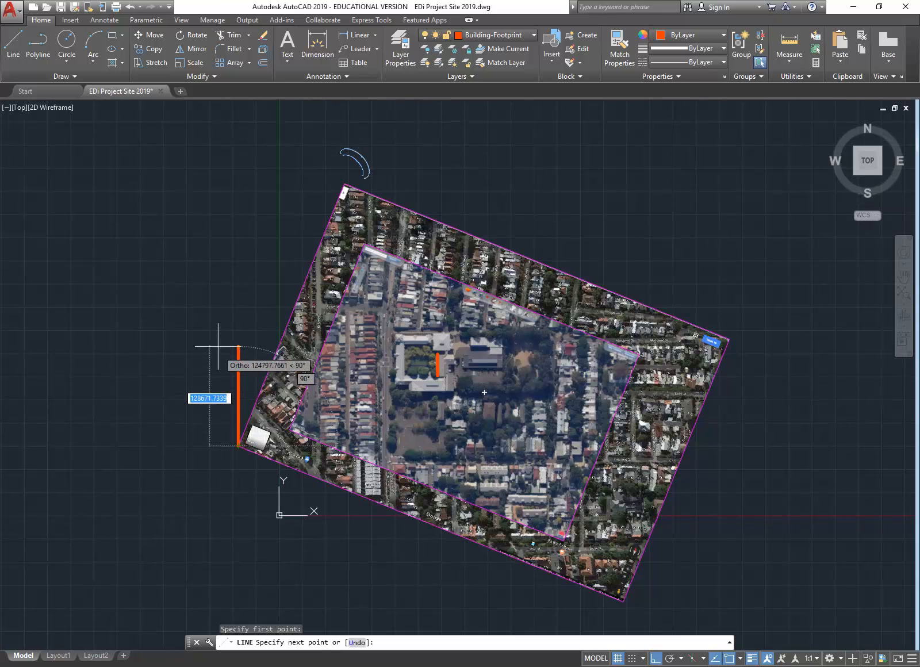
click(655, 660)
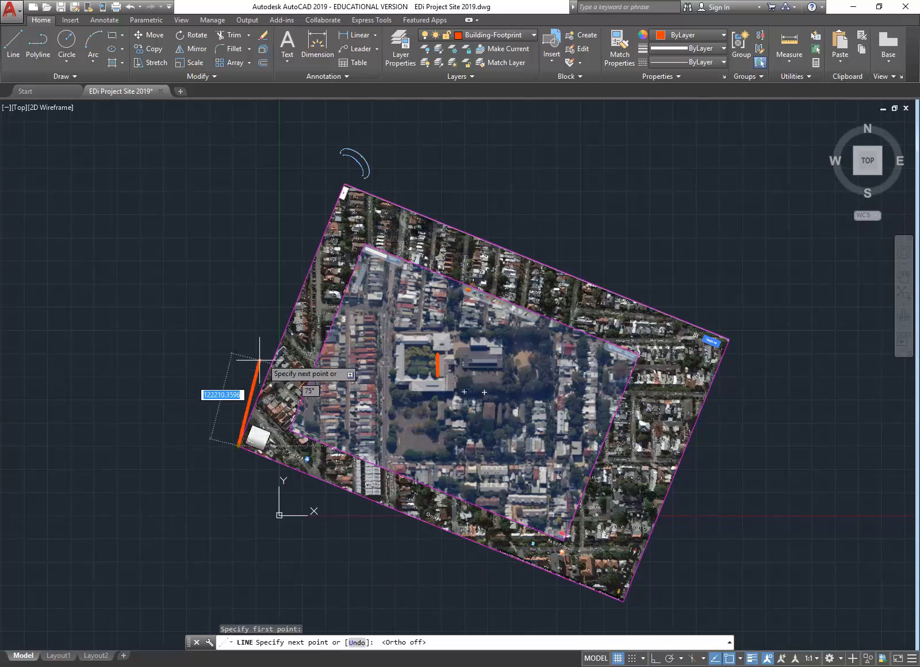
scroll(217, 423, up, 5)
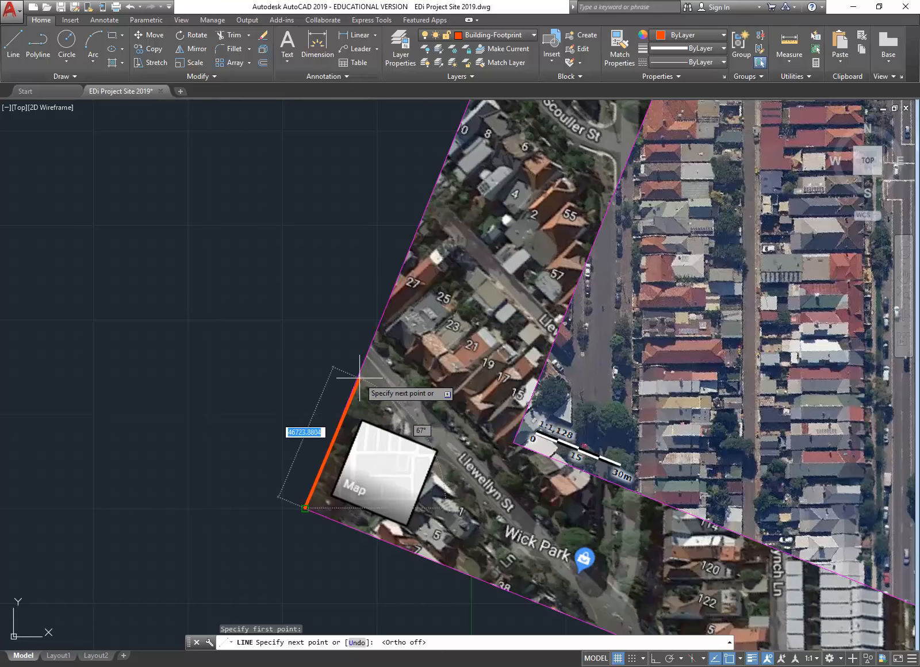
scroll(351, 403, down, 2)
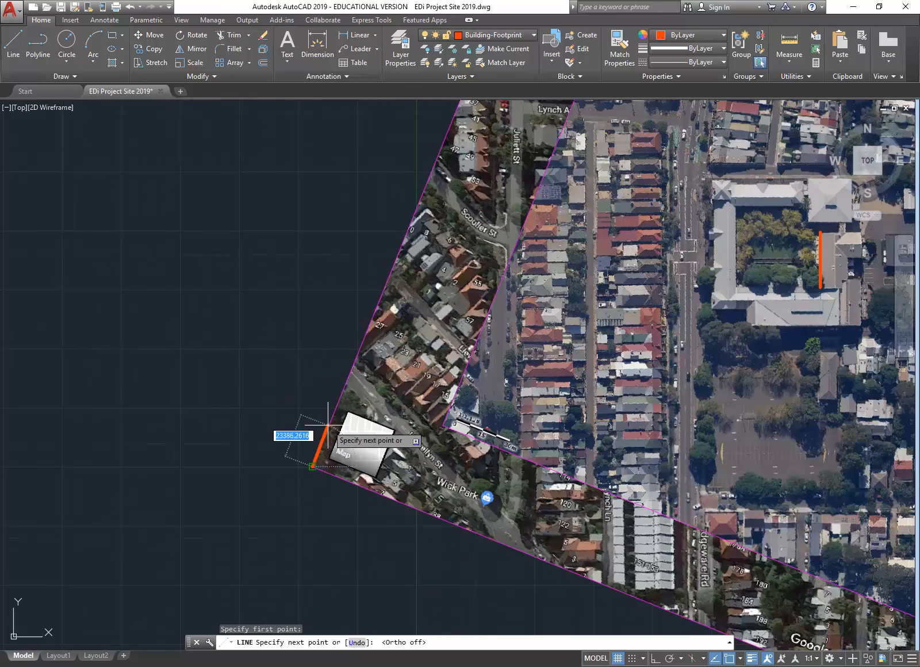
scroll(328, 423, up, 2)
scroll(330, 418, up, 2)
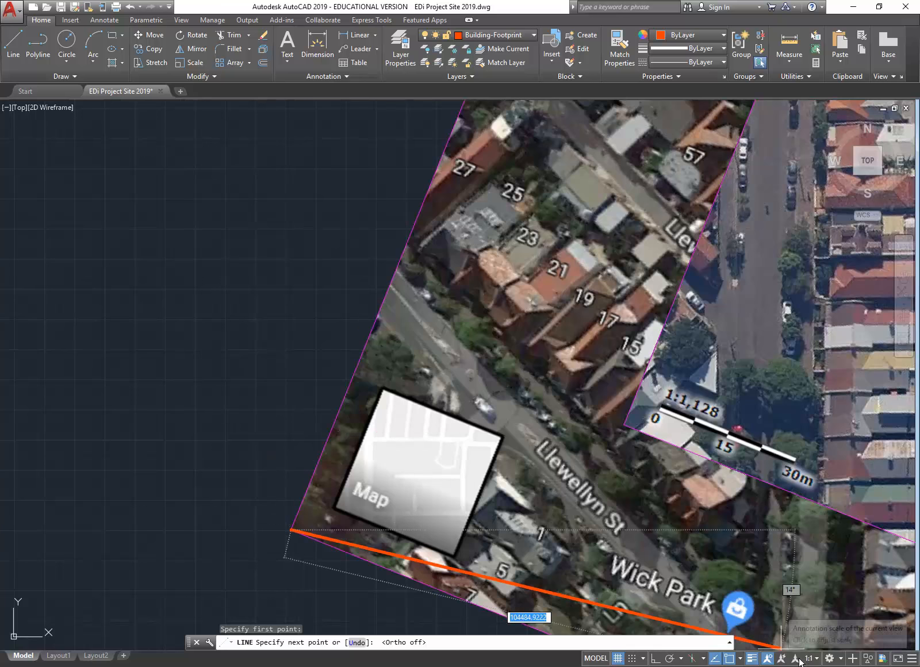
click(740, 659)
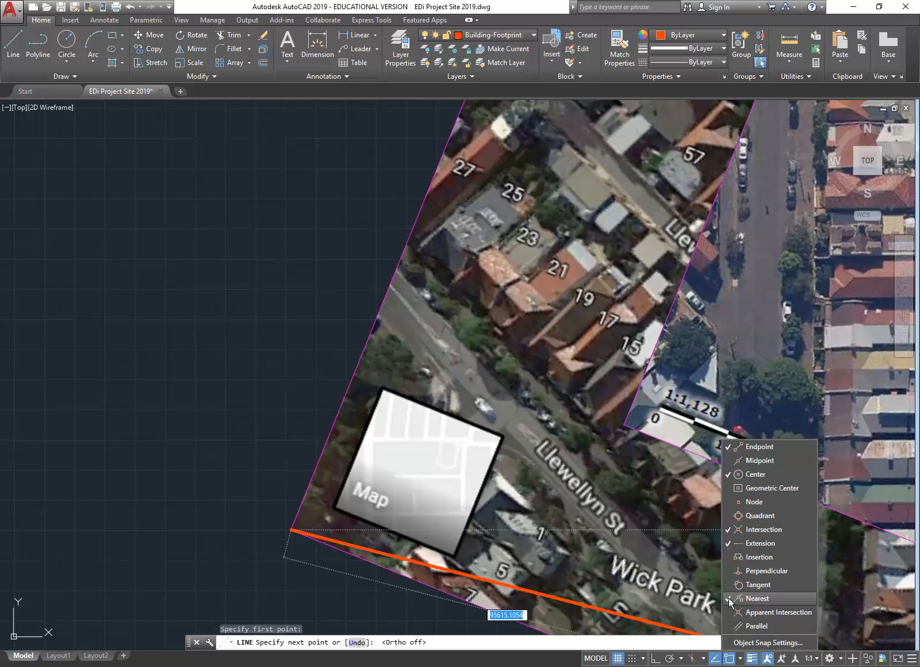
click(740, 658)
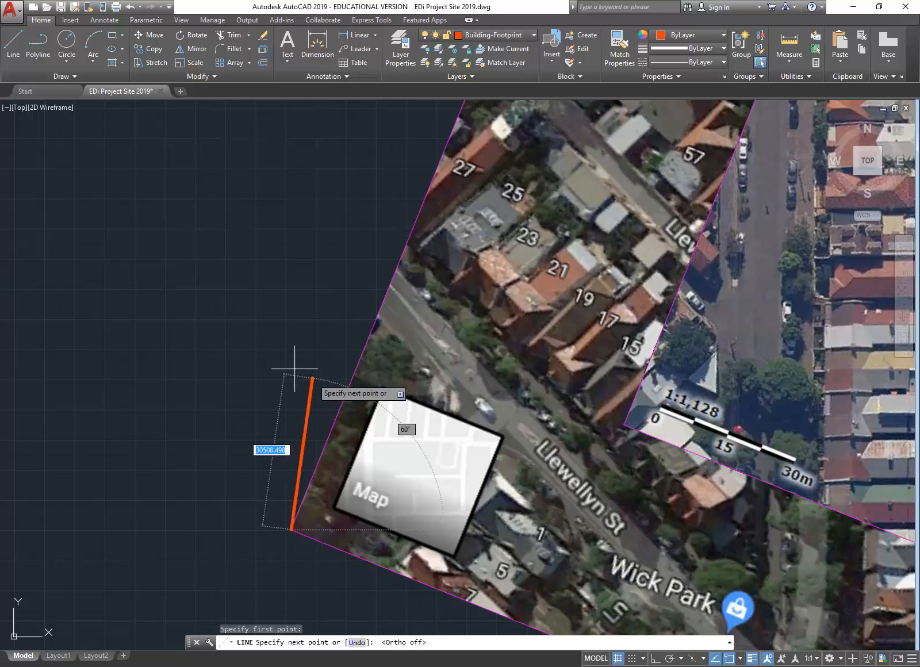
click(307, 493)
right_click(275, 349)
click(299, 348)
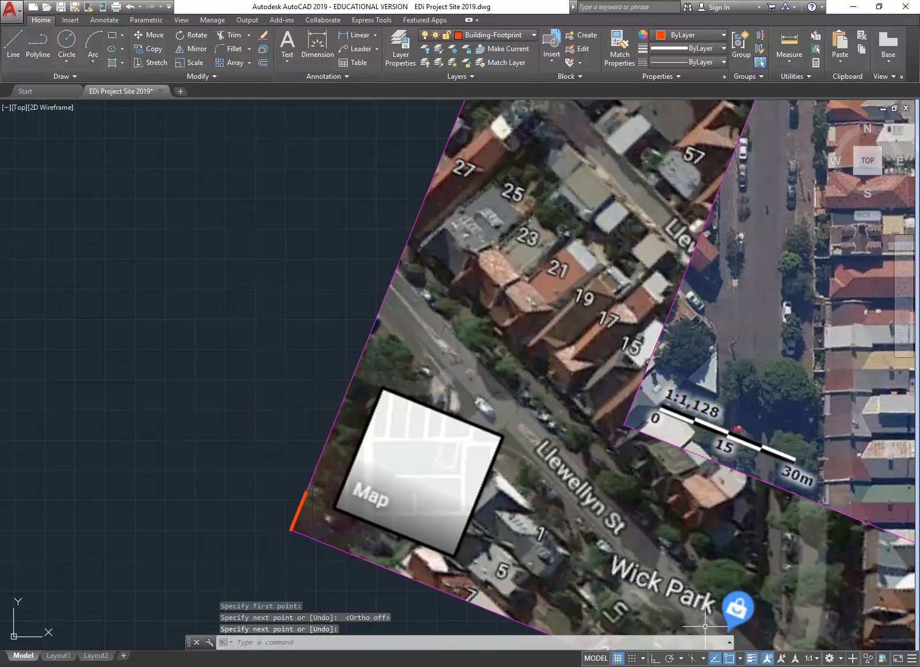
Step: Switch off Nearest object snap and select the short orange line to move it
click(740, 659)
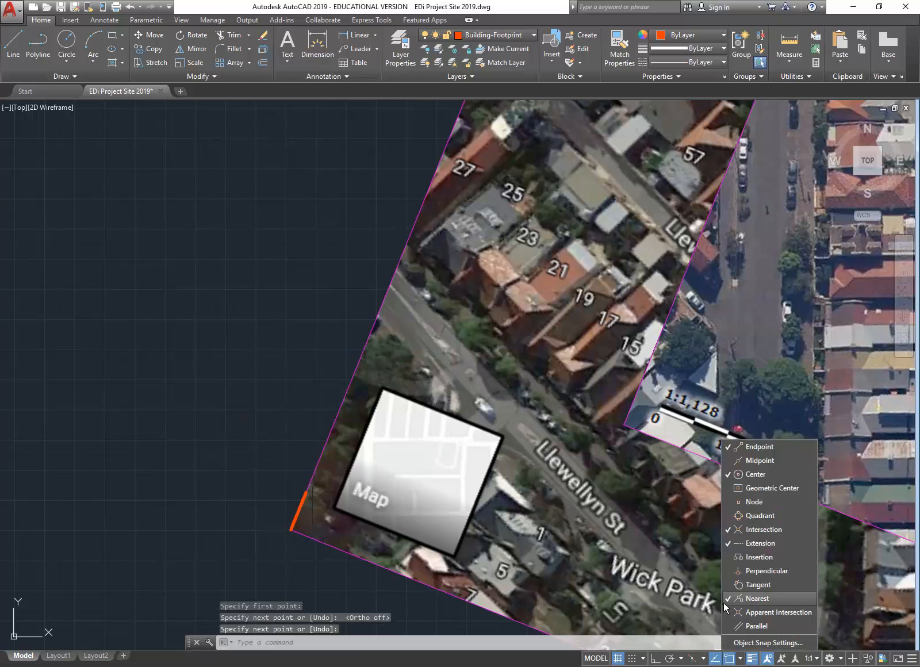
click(728, 601)
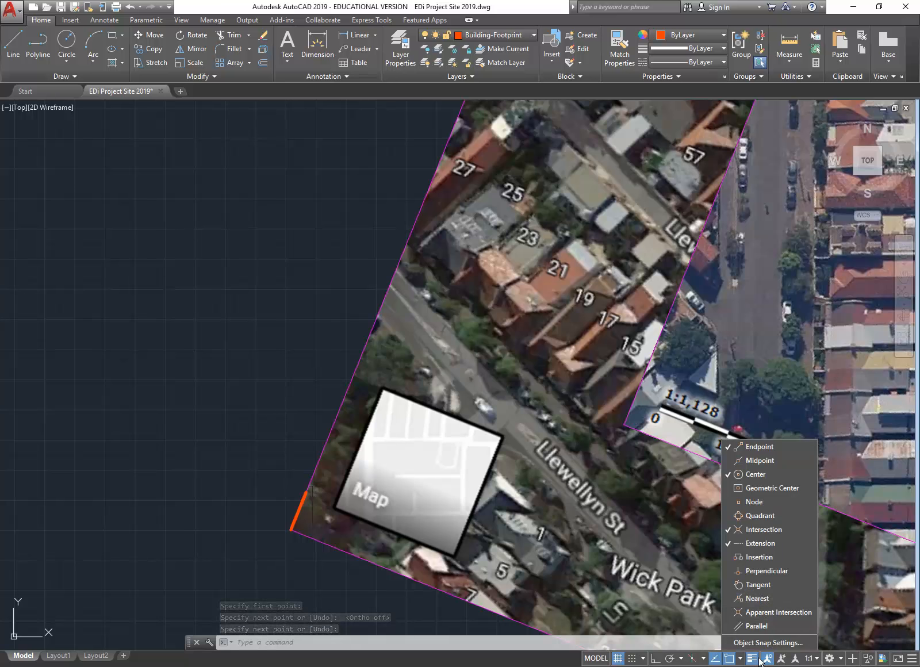
click(741, 660)
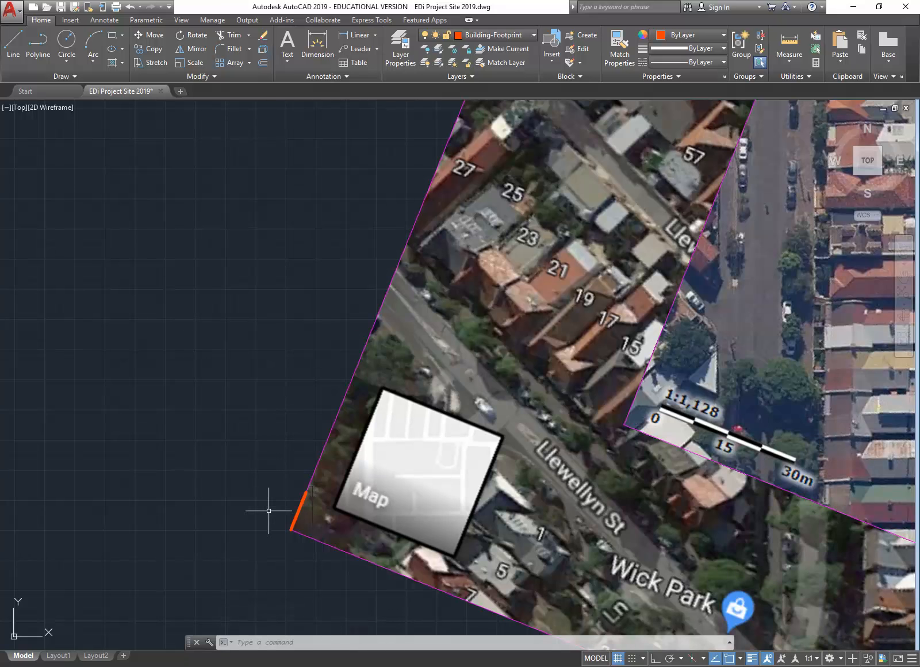
click(303, 499)
click(150, 35)
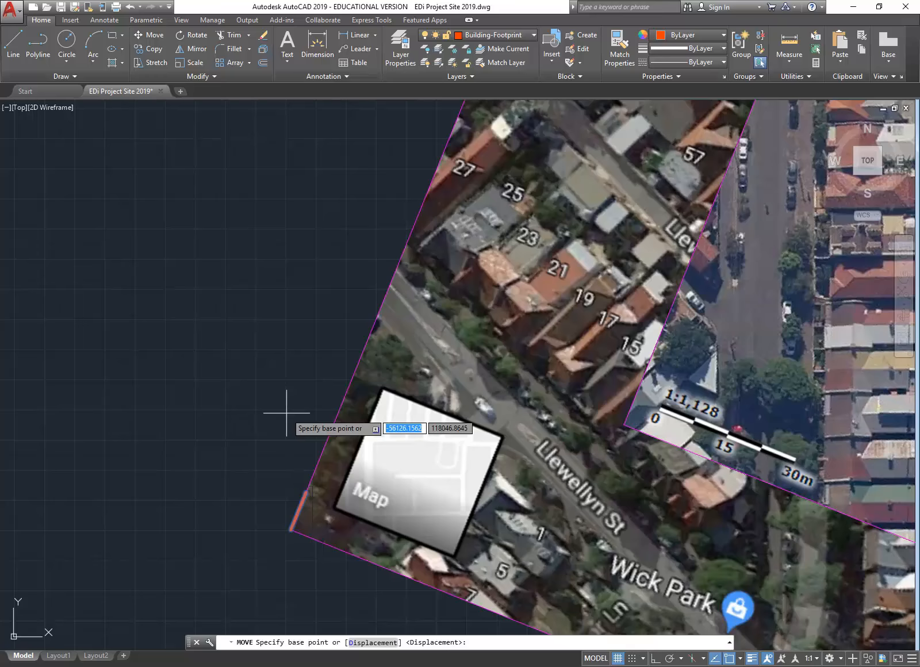
Step: Move the orange line so its lower end sits on the arrow tip of the inner blue SunPath arc
click(292, 530)
scroll(370, 274, down, 5)
middle_drag(371, 272, 353, 441)
scroll(422, 181, up, 5)
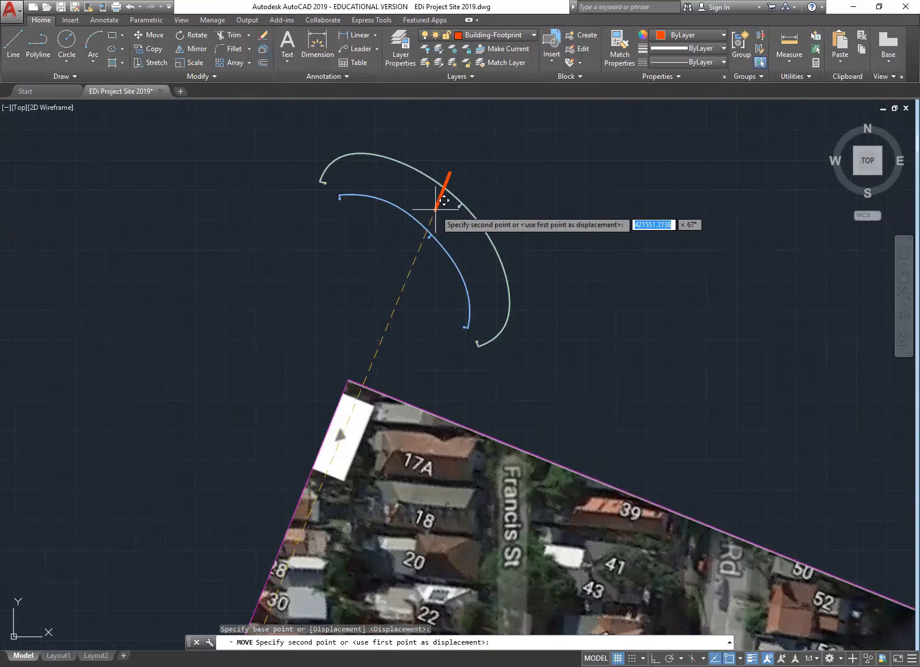
scroll(439, 202, up, 5)
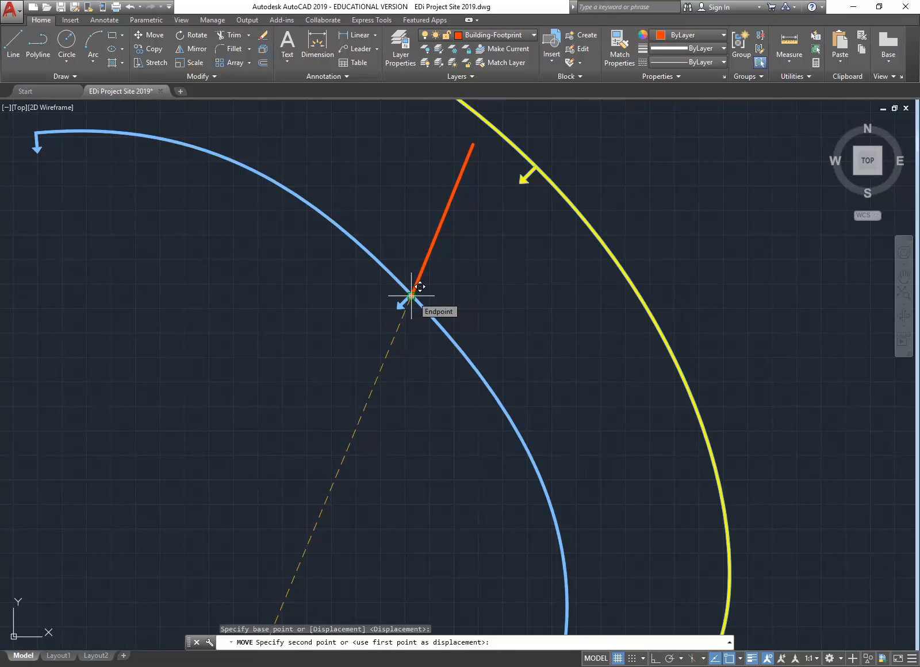
scroll(399, 297, up, 5)
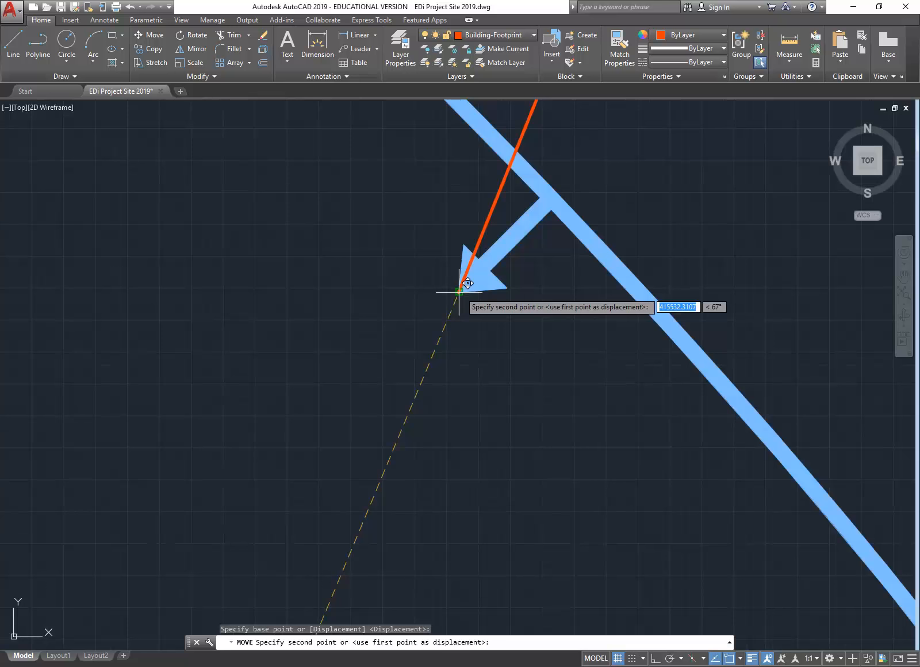
click(459, 292)
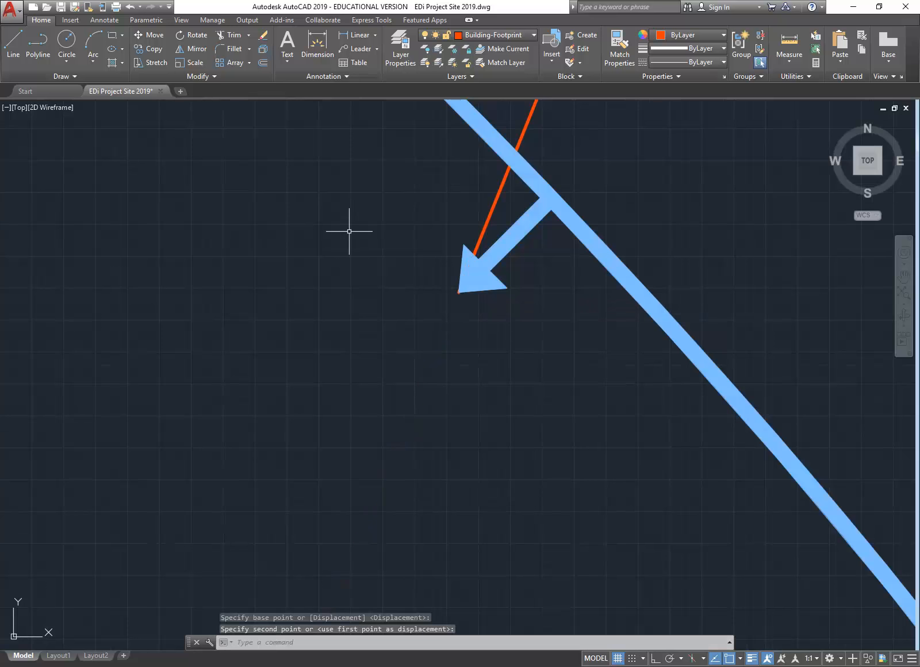
scroll(349, 231, down, 5)
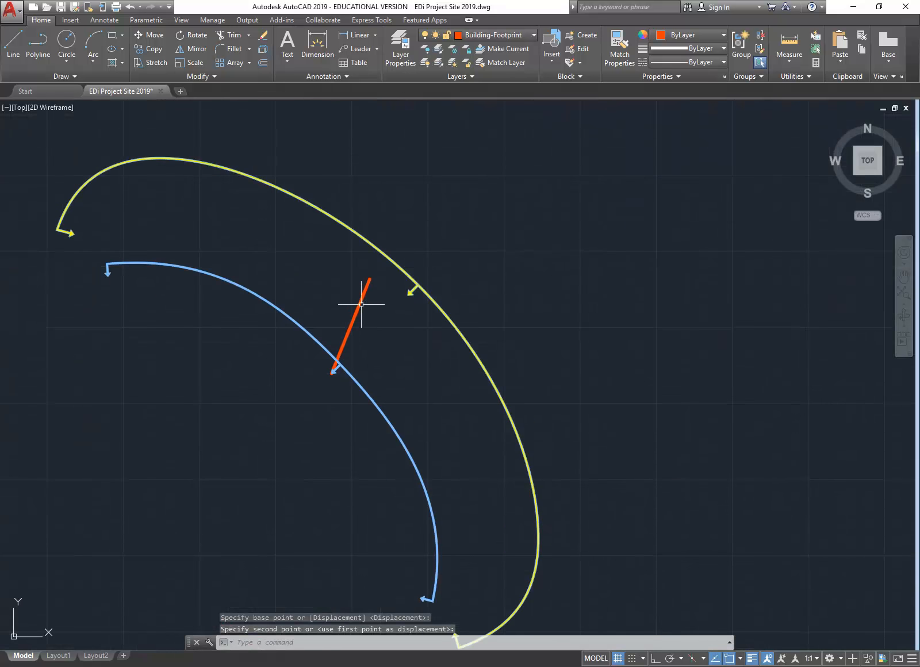
middle_drag(327, 257, 344, 268)
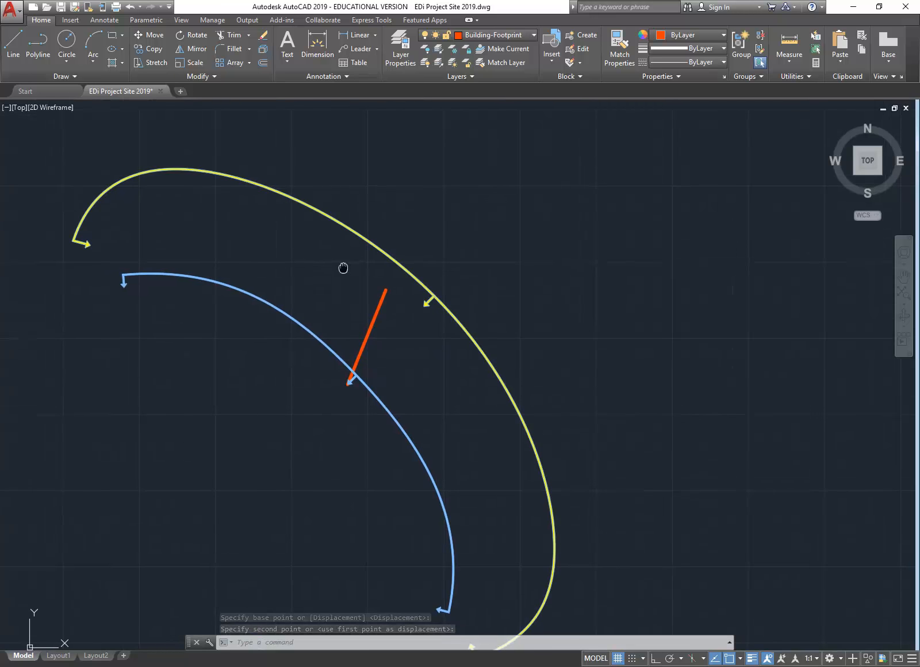
scroll(333, 259, down, 2)
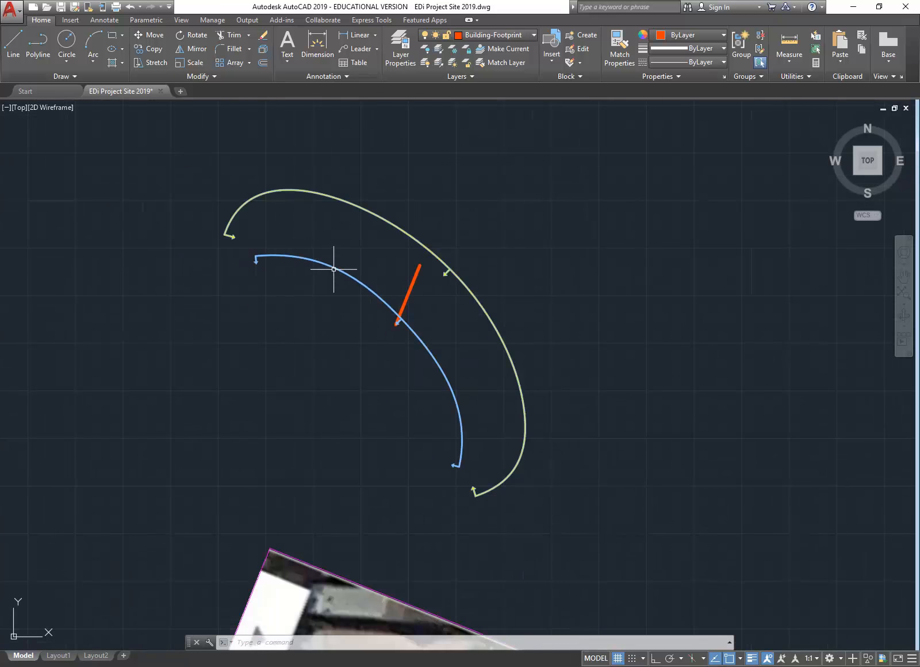
Step: Start a reference rotation of the SunPath block about the arrow tip, then abandon it
click(333, 269)
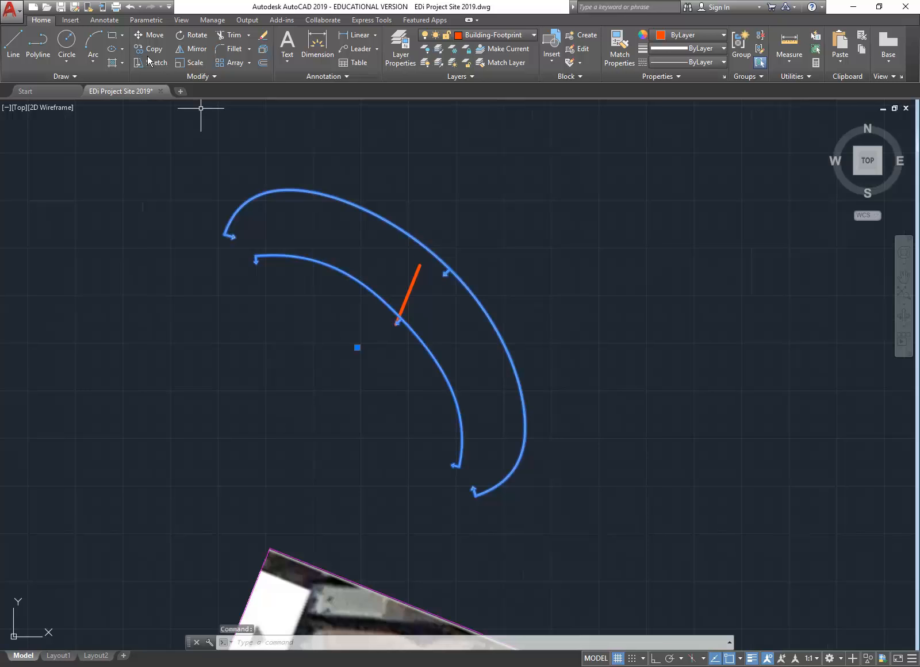
click(185, 35)
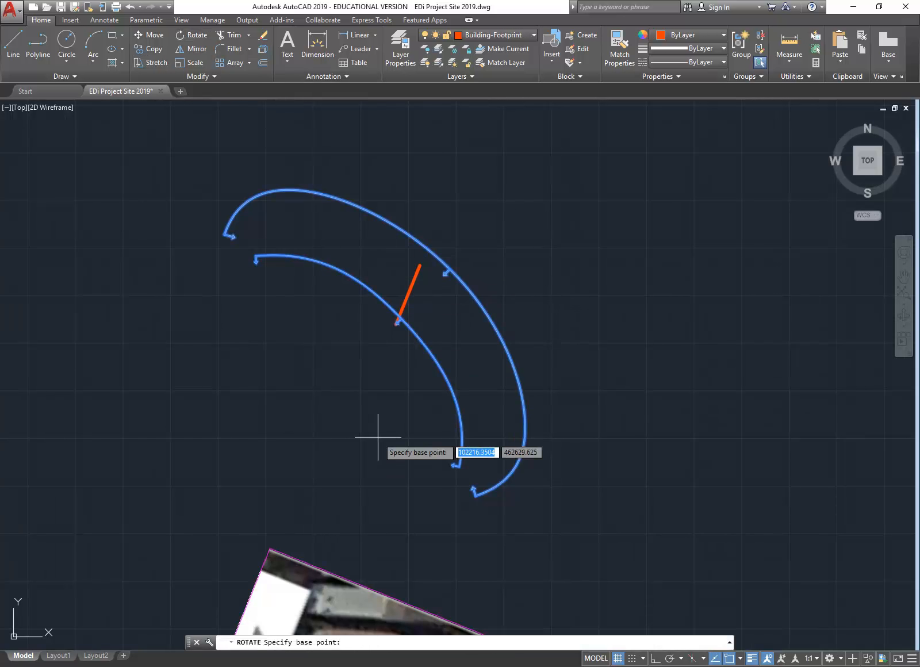
scroll(391, 271, up, 7)
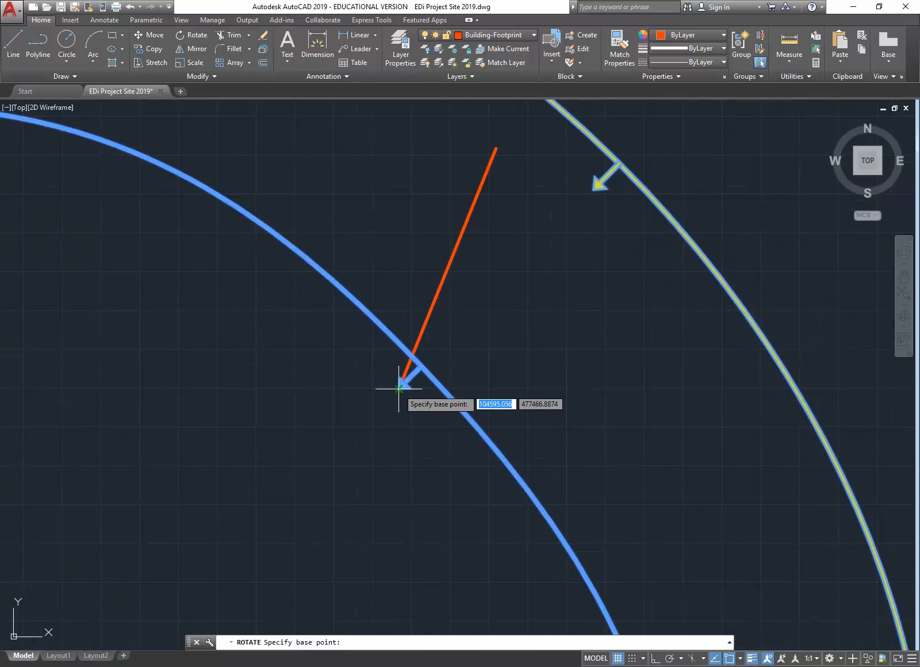
click(398, 389)
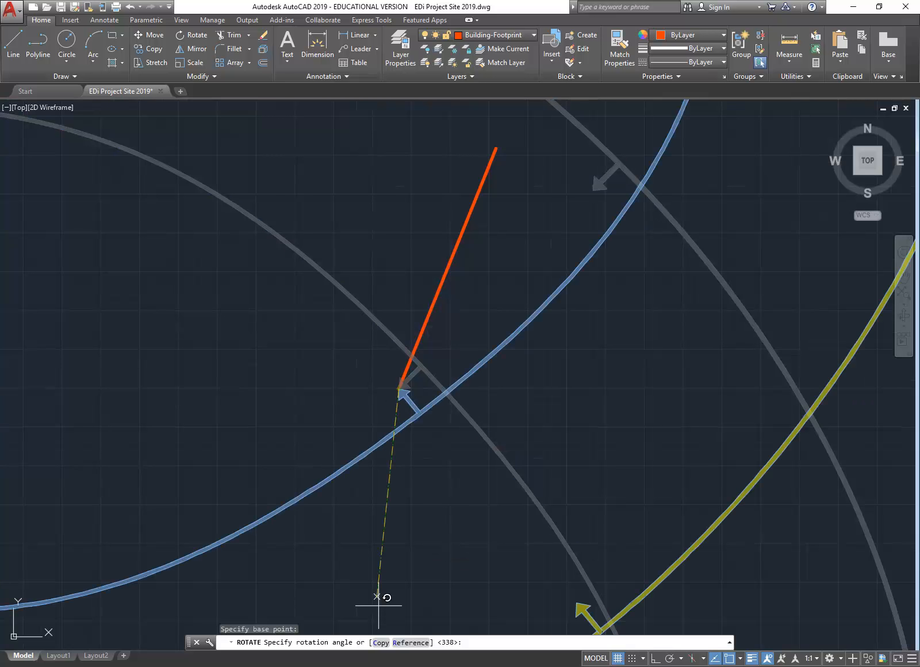
click(405, 643)
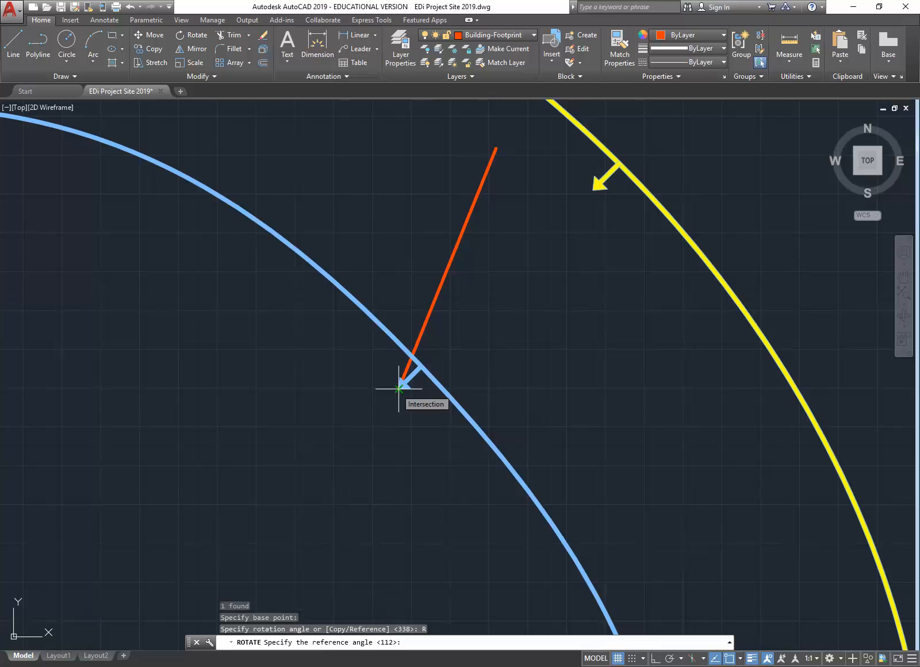
click(398, 389)
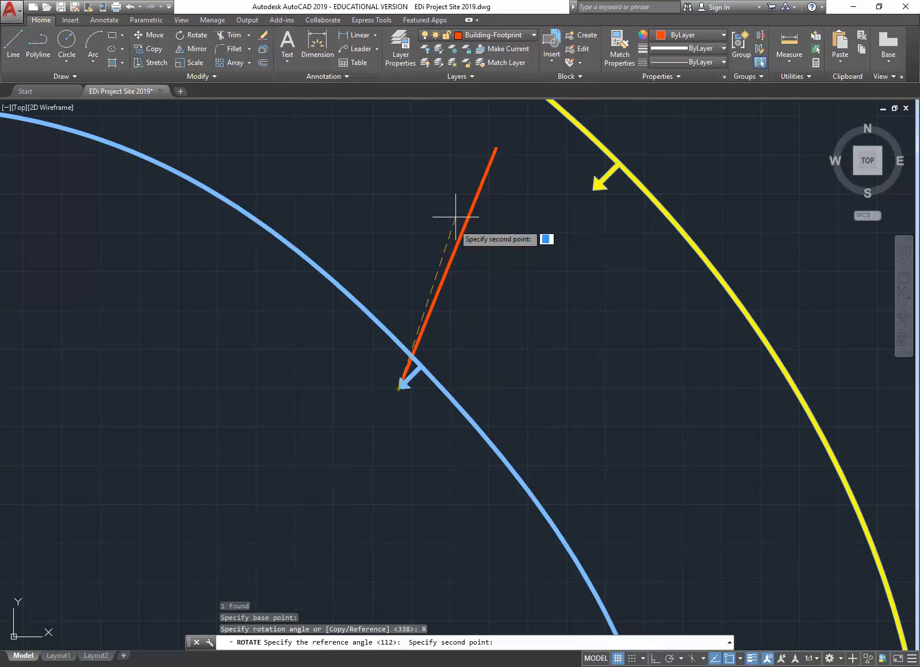
click(496, 148)
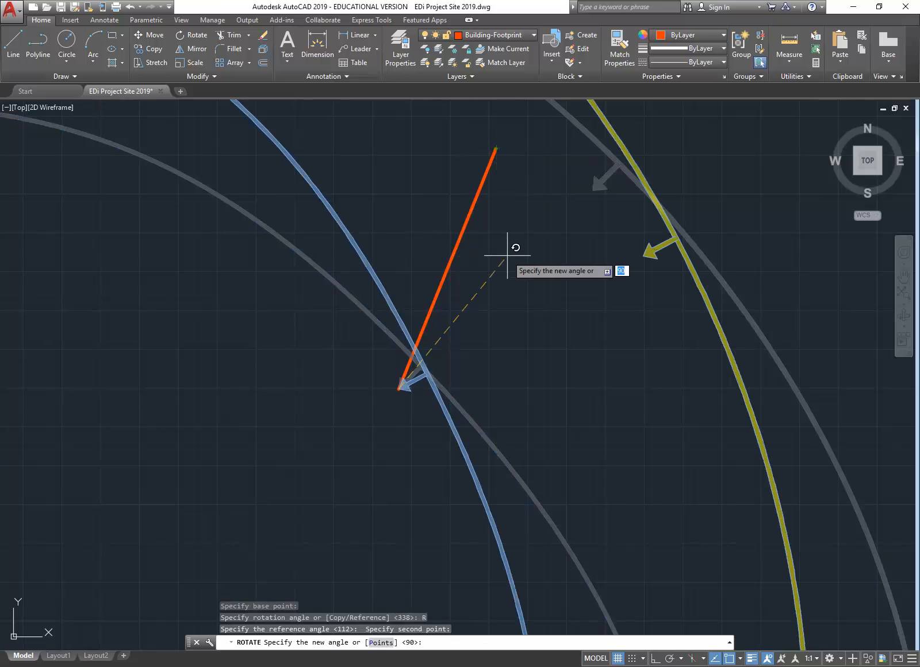
key(Escape)
key(Escape)
key(Escape)
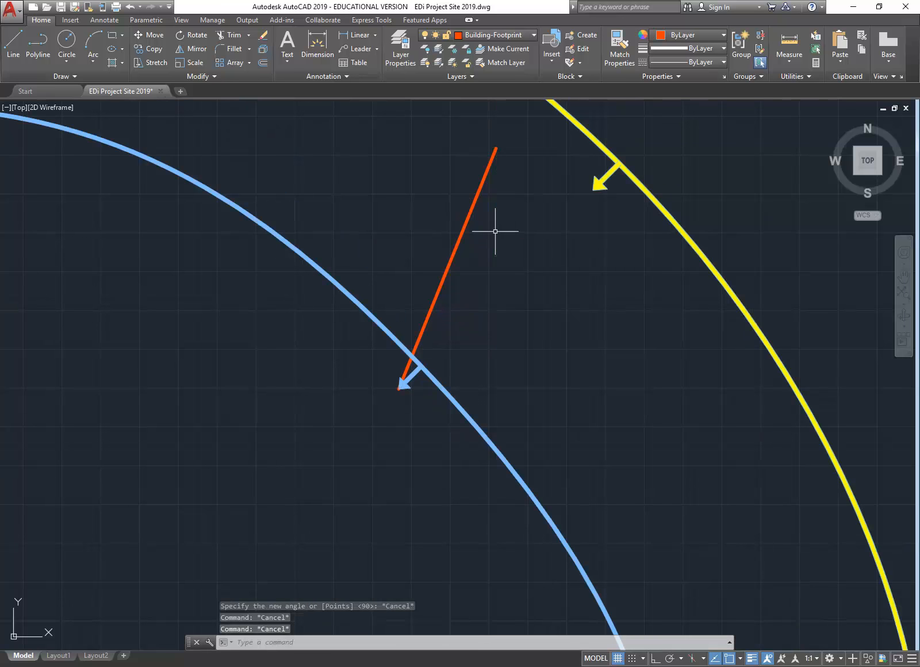
Step: Rotate the SunPath block by reference about the arrow tip so the arrow aligns with the orange line
click(598, 181)
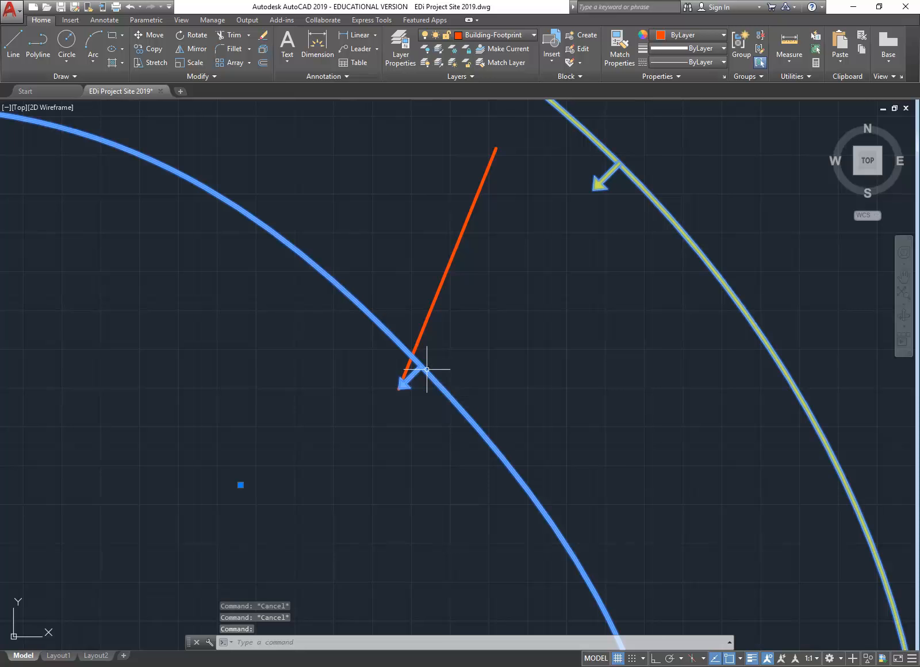
click(190, 36)
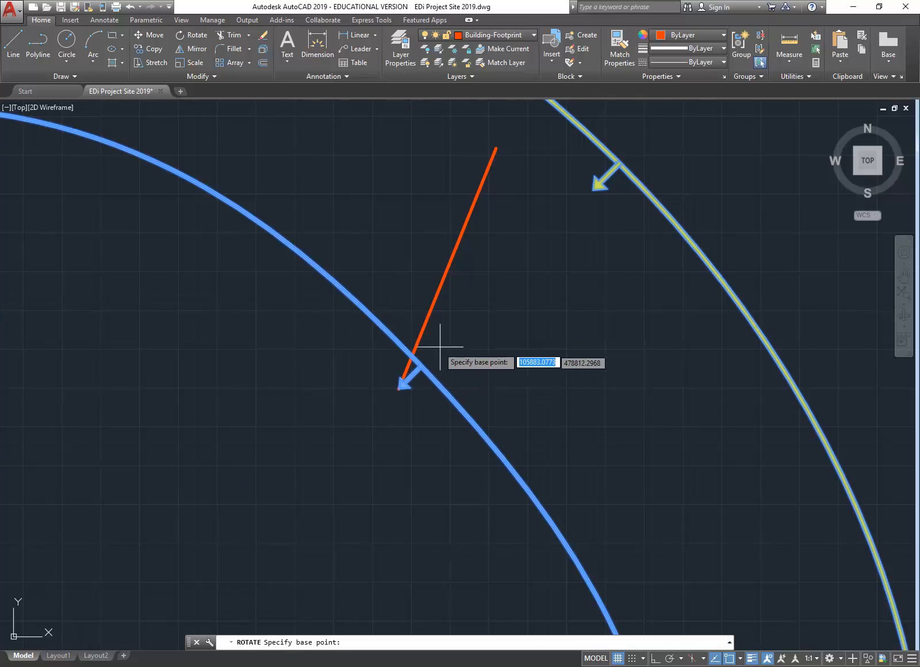
scroll(438, 345, up, 2)
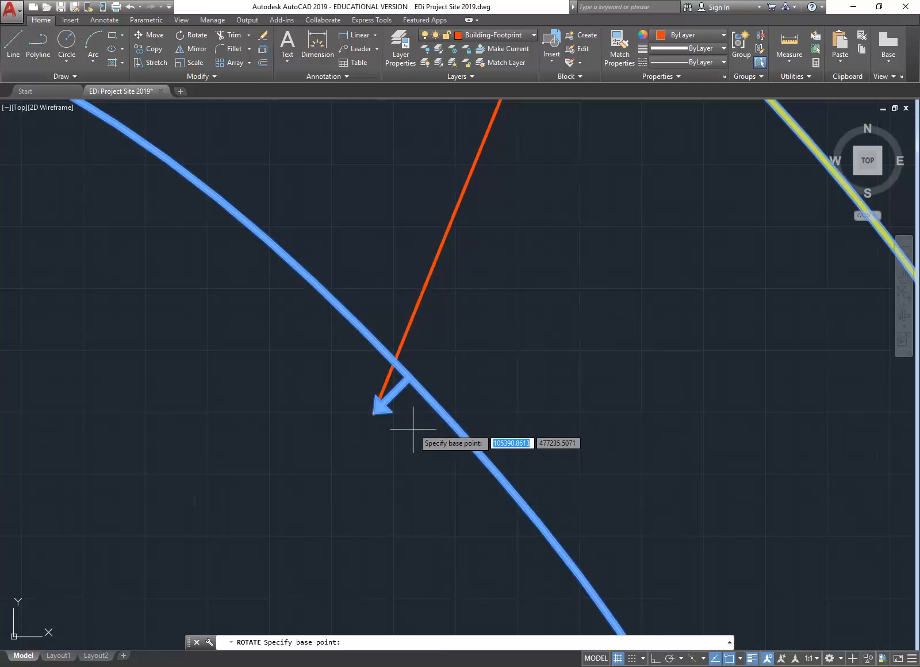
click(373, 413)
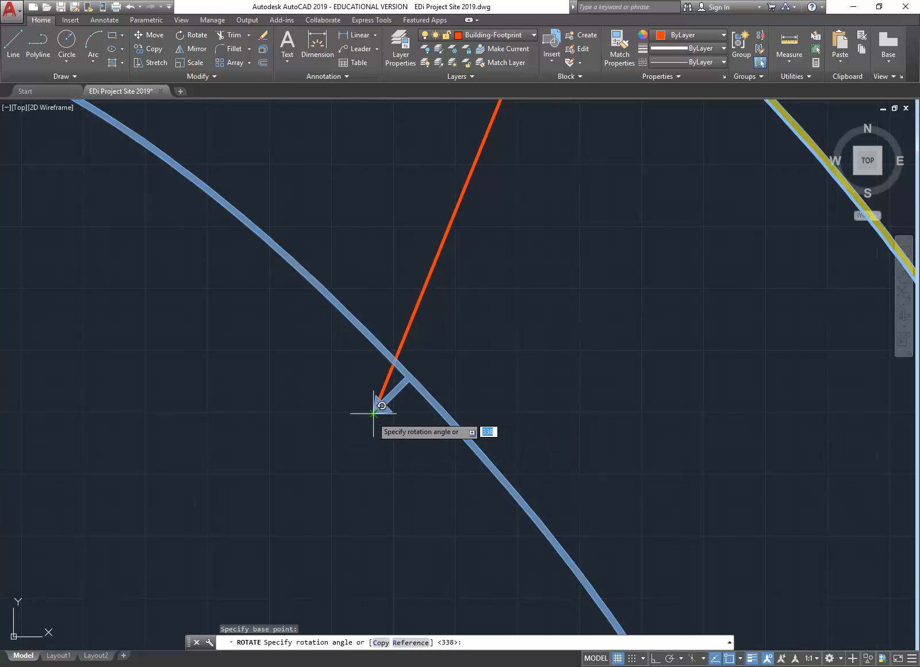
click(410, 643)
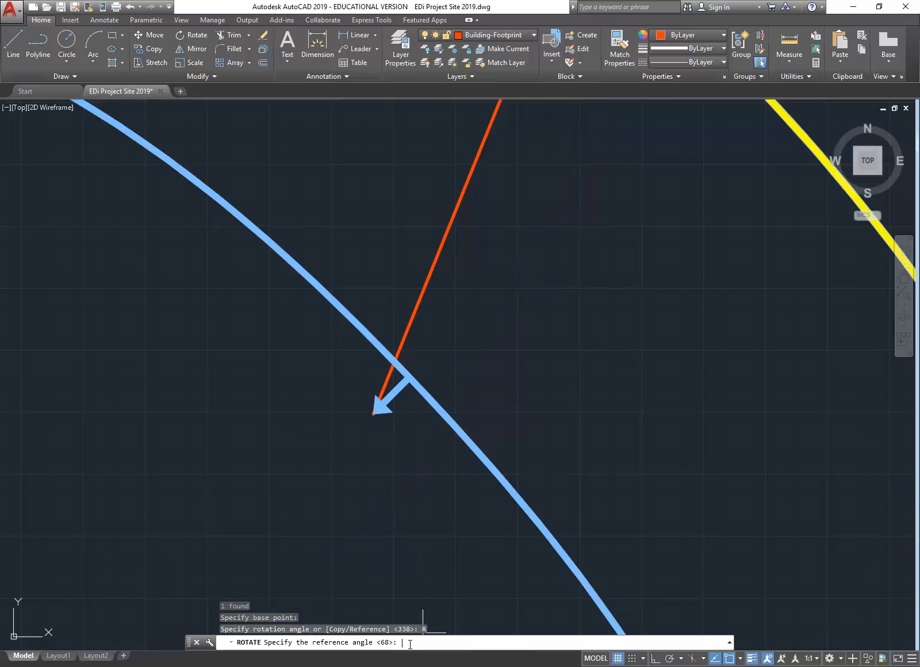
click(373, 413)
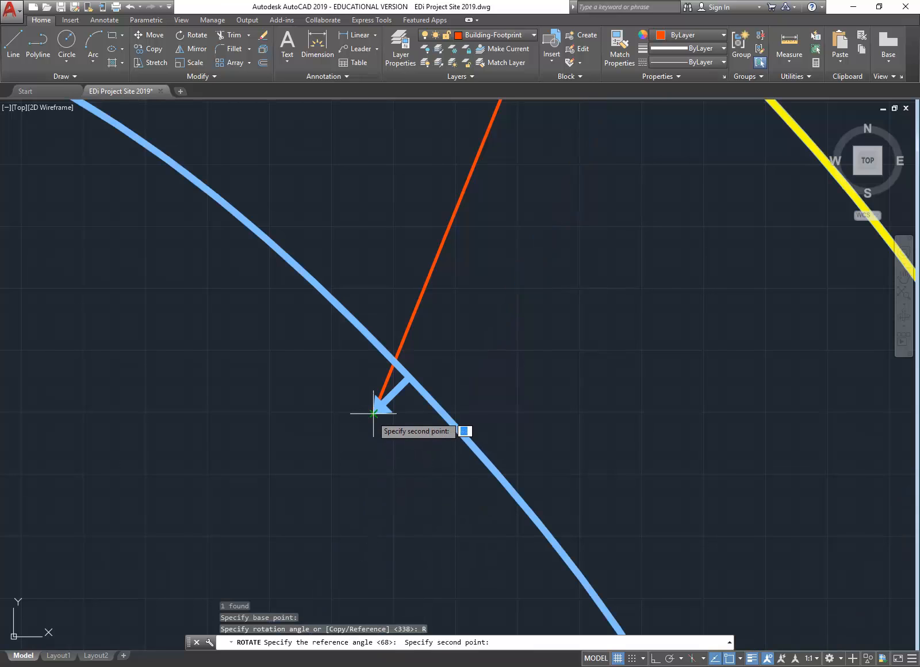
scroll(403, 383, up, 2)
scroll(403, 383, up, 2)
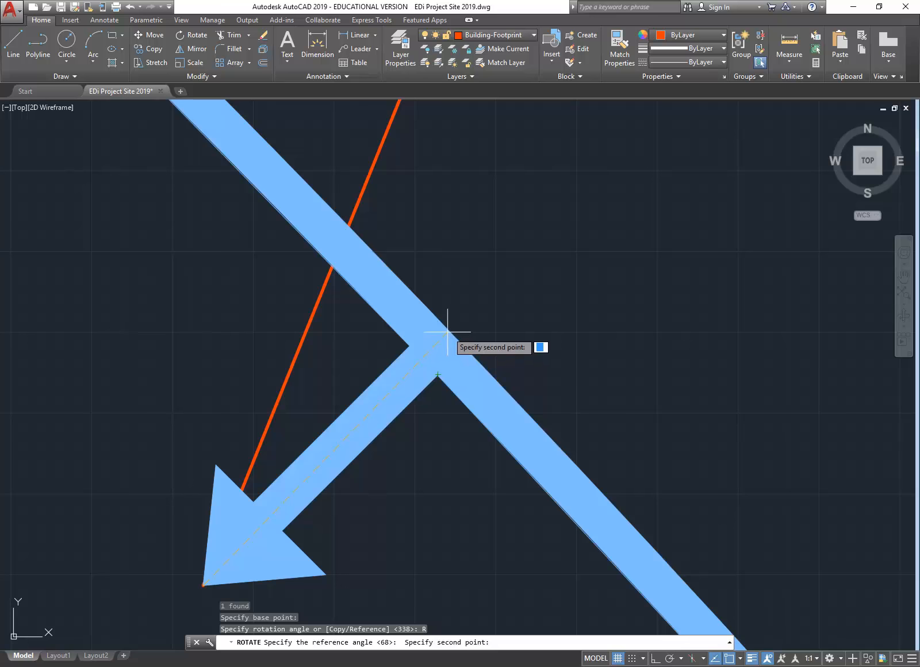
click(424, 360)
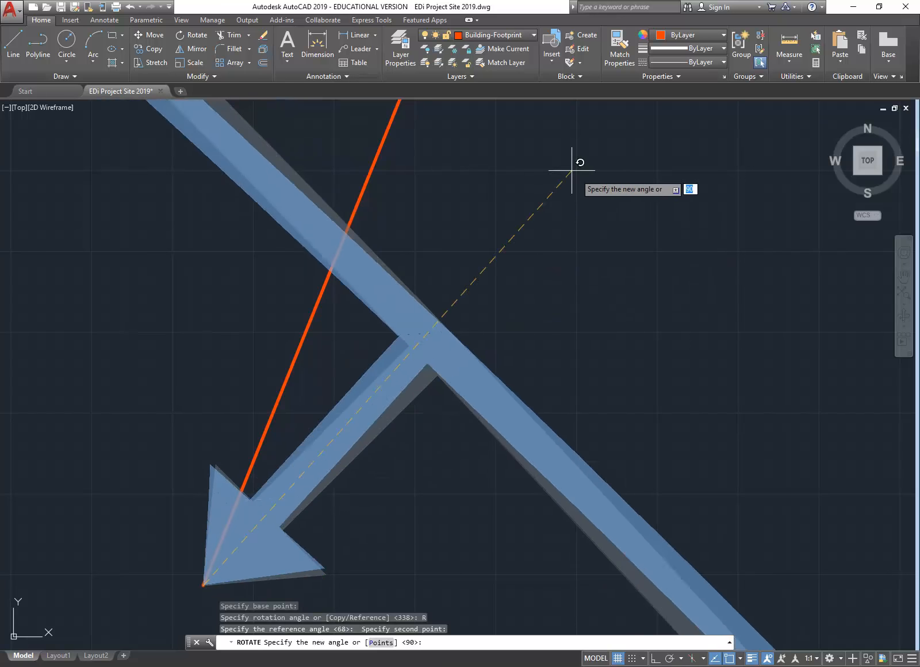
scroll(431, 122, down, 9)
middle_drag(430, 122, 355, 365)
scroll(444, 251, down, 5)
middle_drag(444, 250, 398, 388)
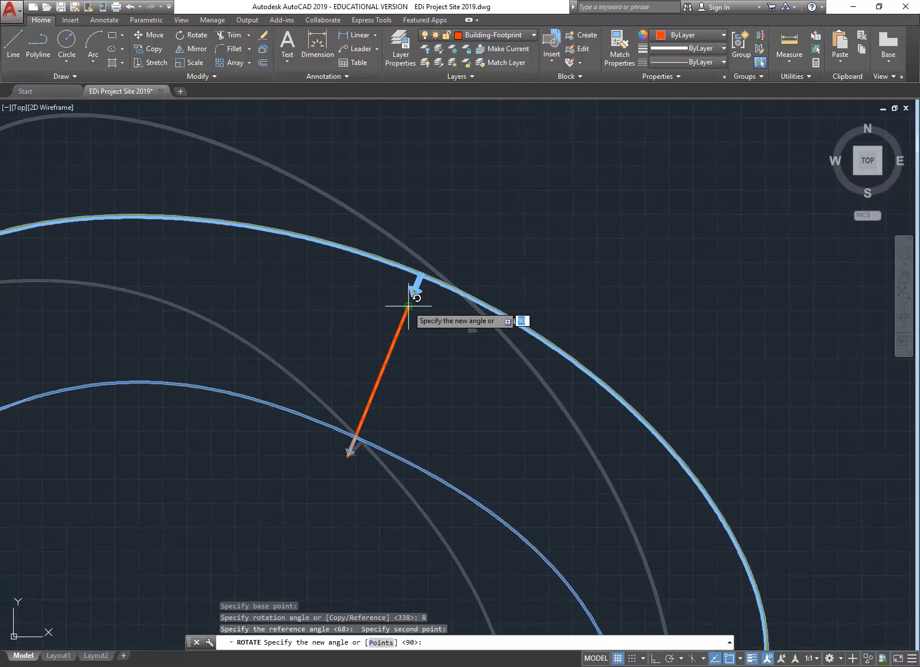
click(410, 306)
scroll(382, 294, down, 4)
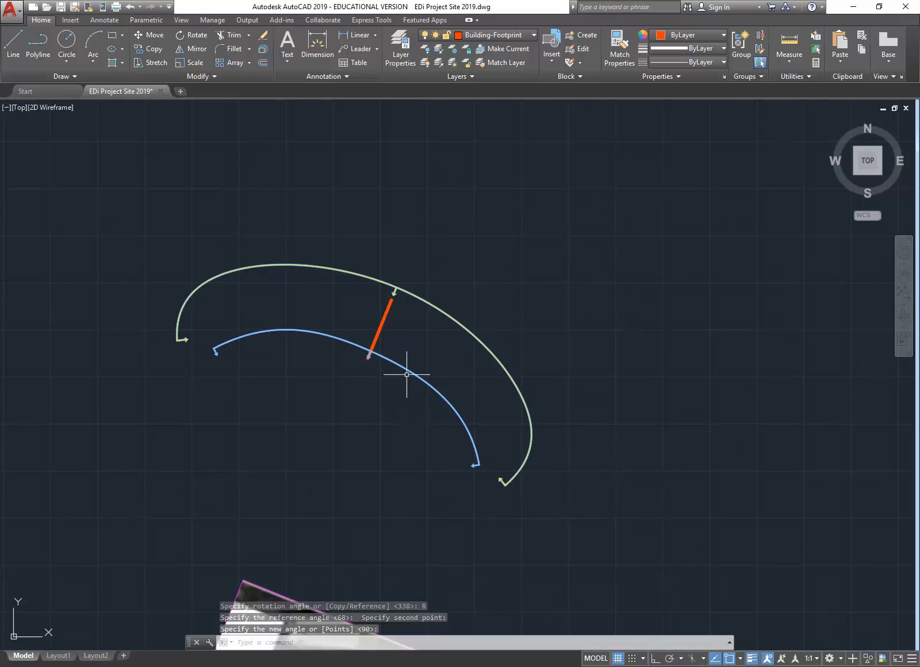
click(407, 374)
scroll(402, 377, down, 4)
middle_drag(394, 394, 324, 332)
scroll(323, 332, up, 2)
click(296, 313)
scroll(336, 400, down, 2)
middle_drag(335, 399, 276, 217)
middle_drag(385, 480, 331, 272)
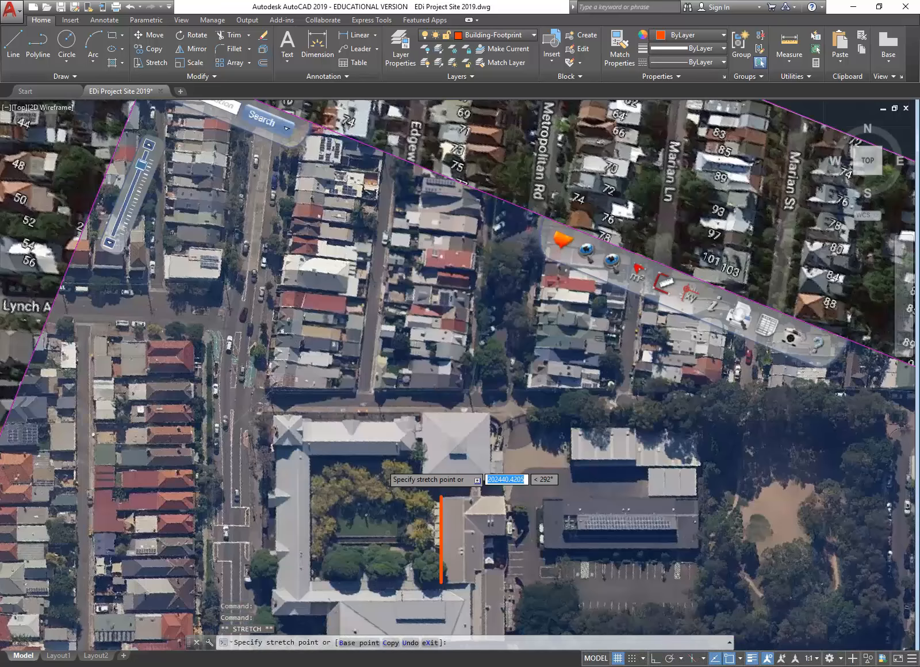
scroll(441, 496, down, 3)
scroll(430, 377, up, 3)
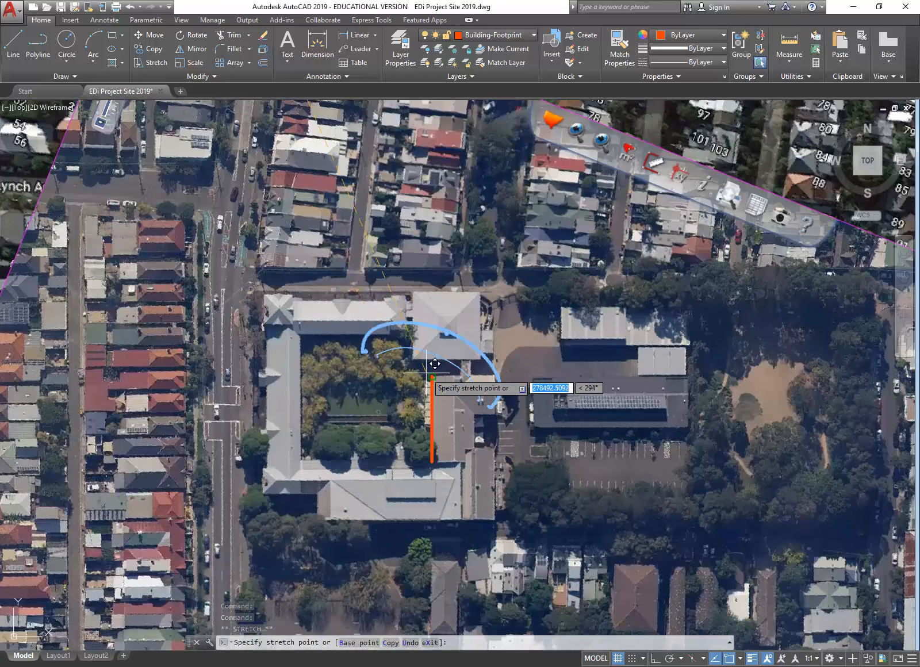
scroll(397, 374, up, 3)
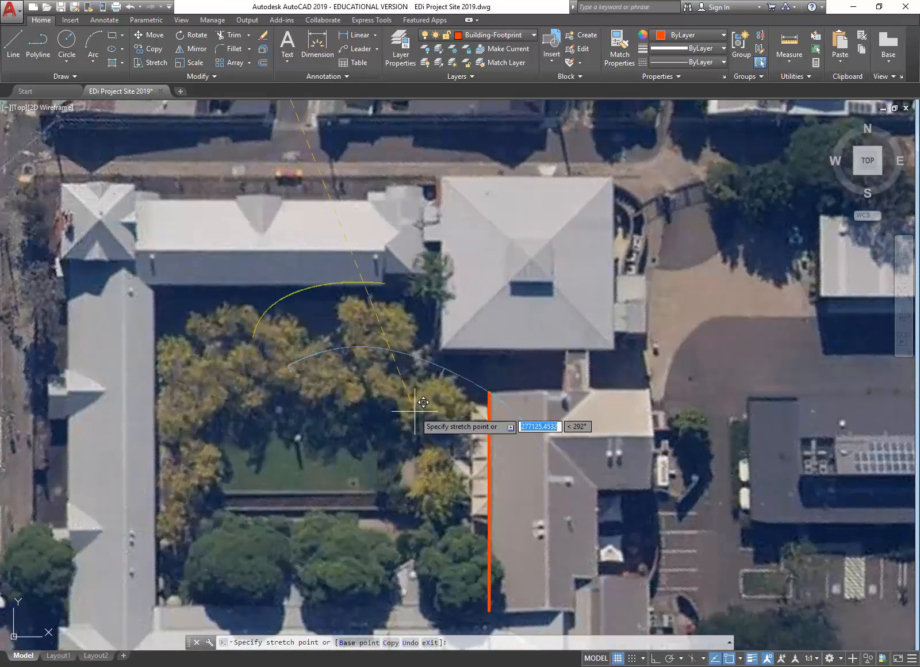
key(Escape)
key(Escape)
scroll(380, 391, down, 3)
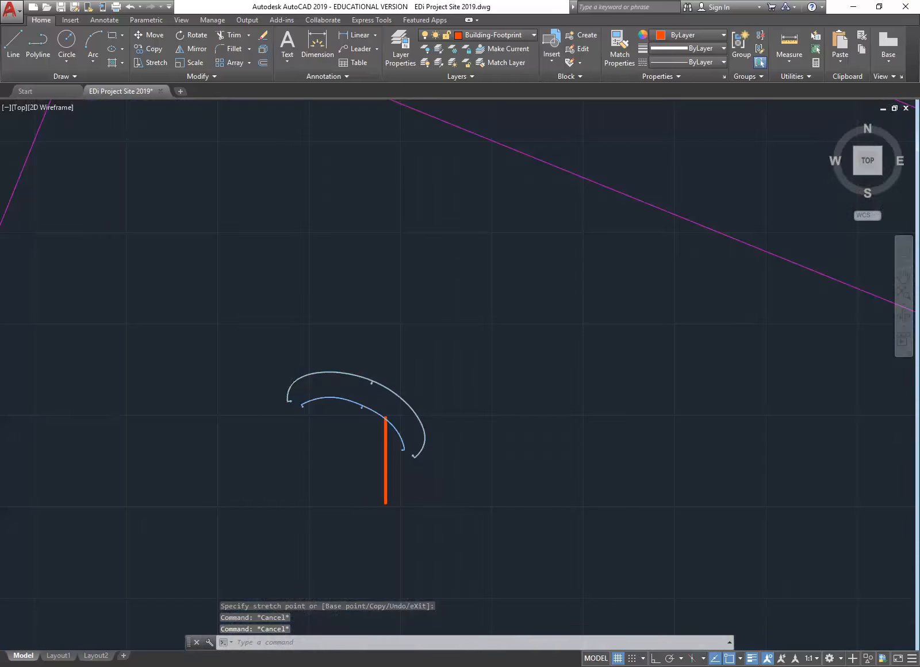
scroll(345, 421, up, 4)
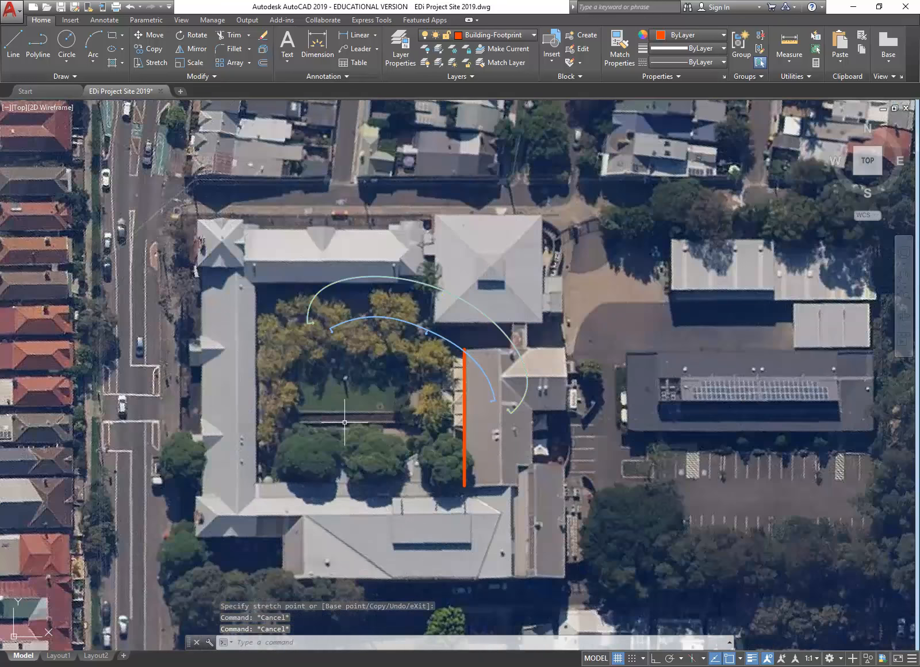
mouse_move(345, 422)
middle_down()
mouse_move(342, 379)
mouse_move(347, 386)
middle_up()
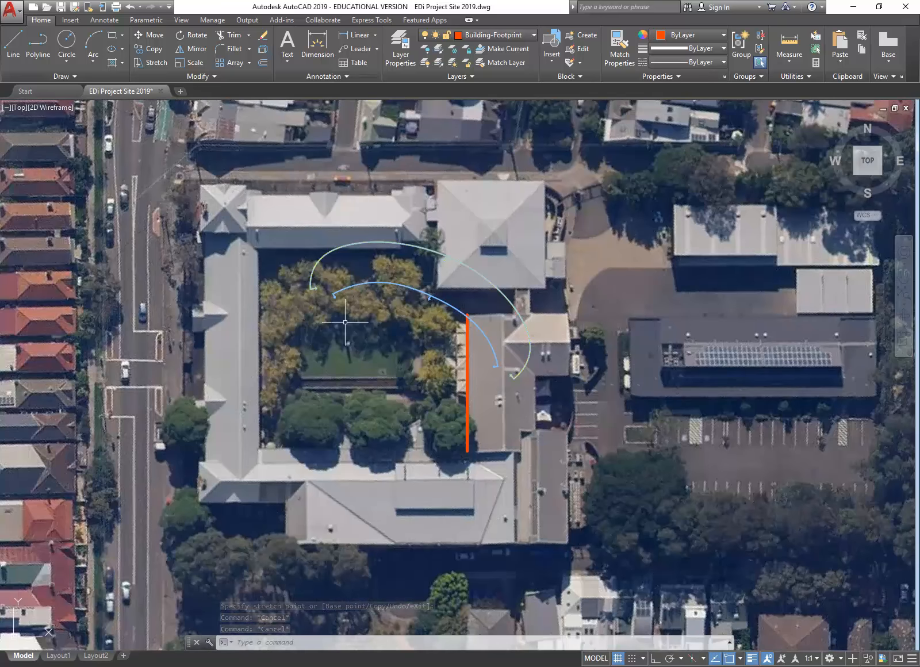
click(367, 282)
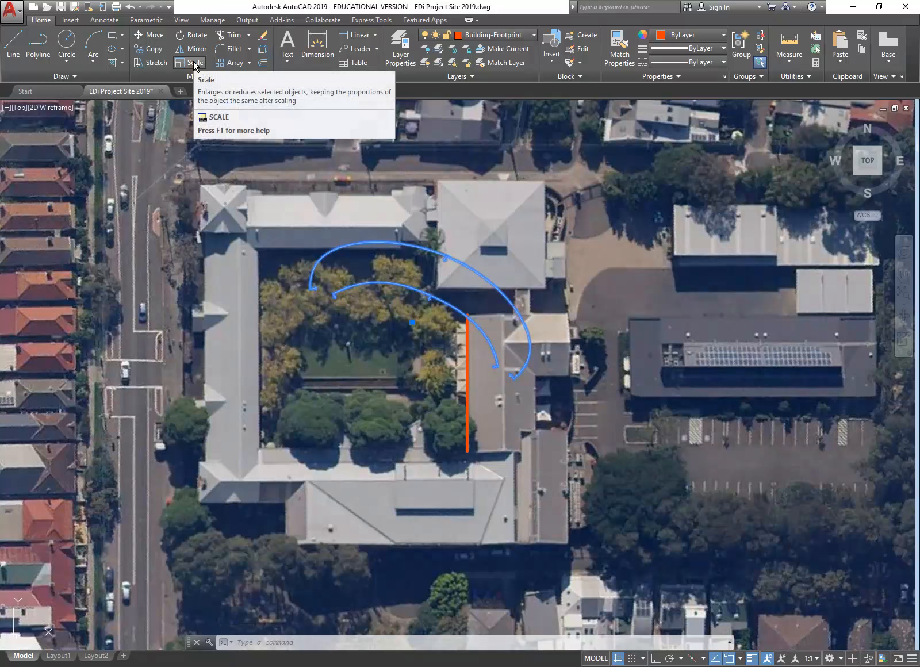
Step: Set the SunPath block's Scale X and Scale Y to 2 in Properties
right_click(361, 223)
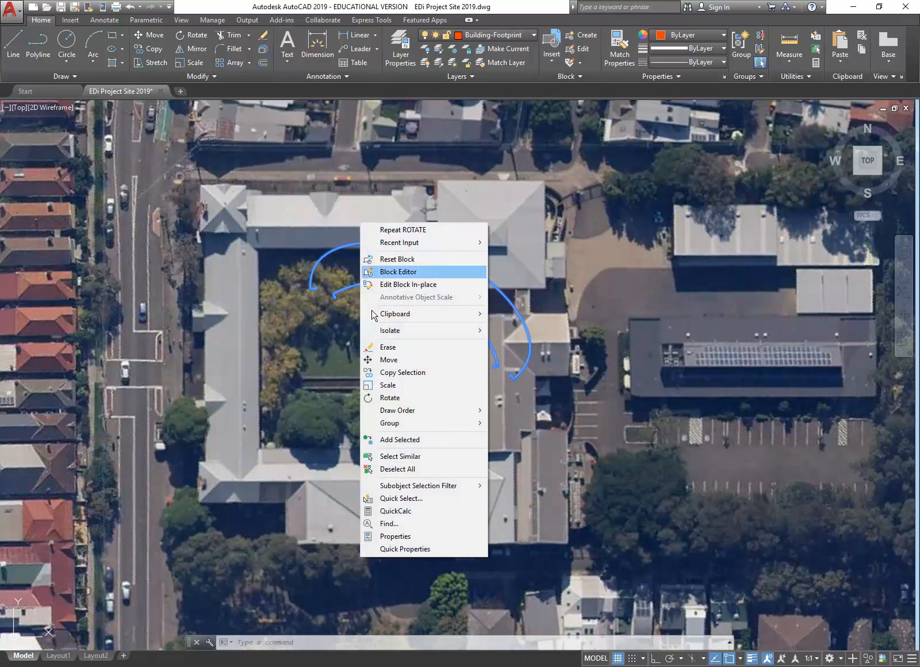
click(394, 537)
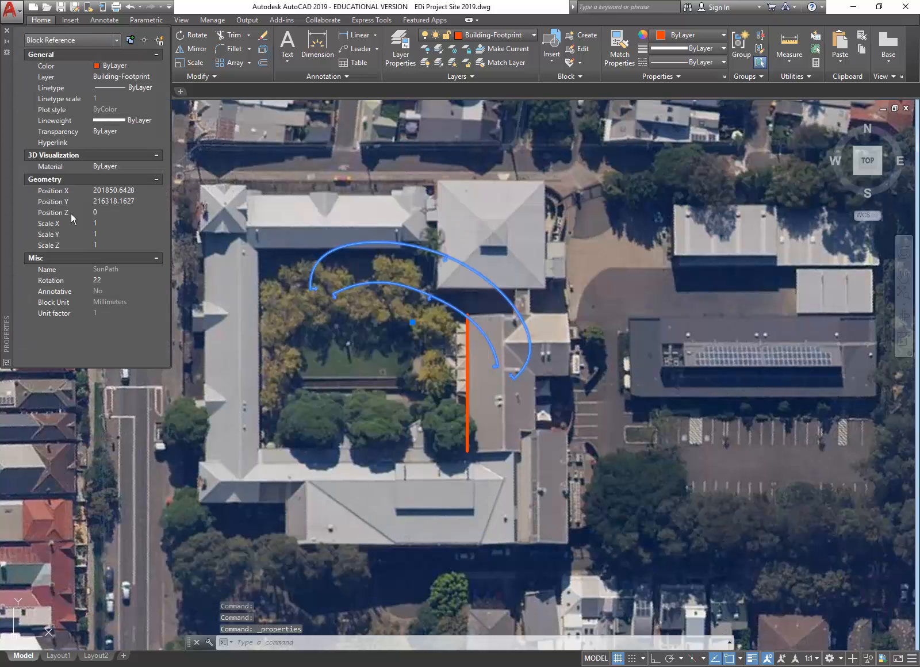
click(113, 223)
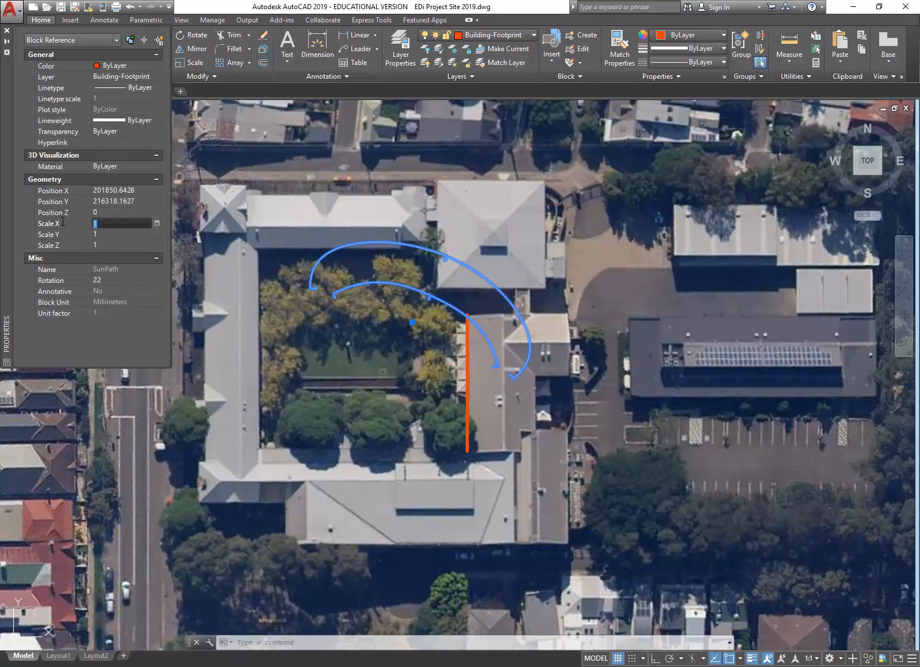
text(2)
click(113, 235)
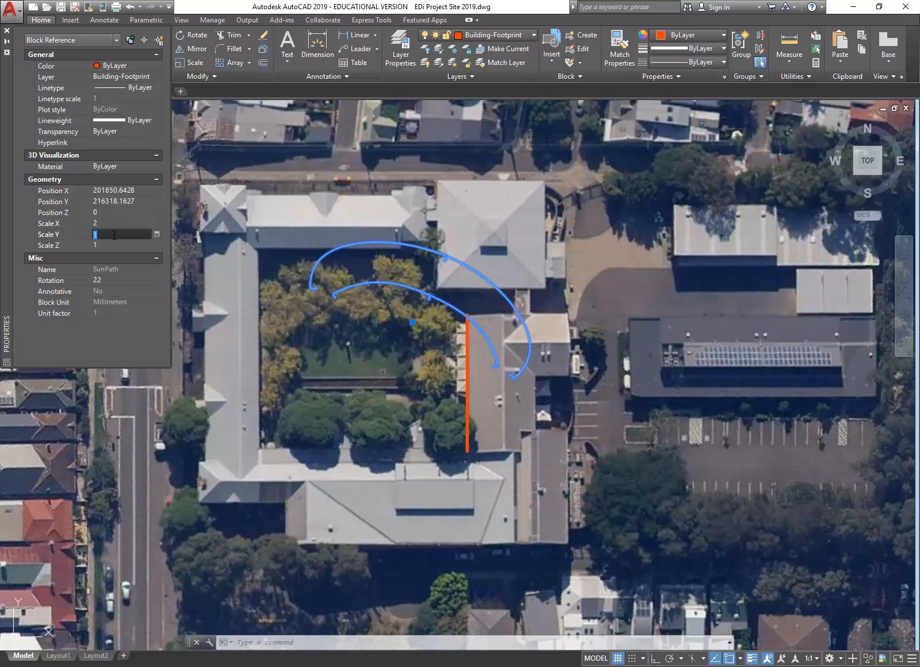
text(2)
click(109, 222)
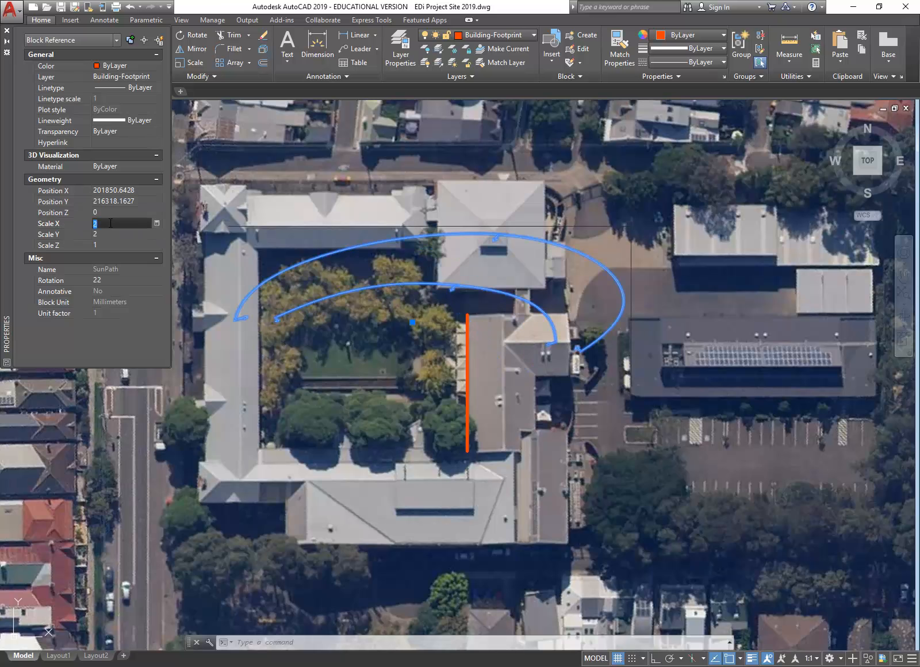
Step: Move the SunPath block by its insertion grip to a new spot over the site
click(412, 322)
click(425, 296)
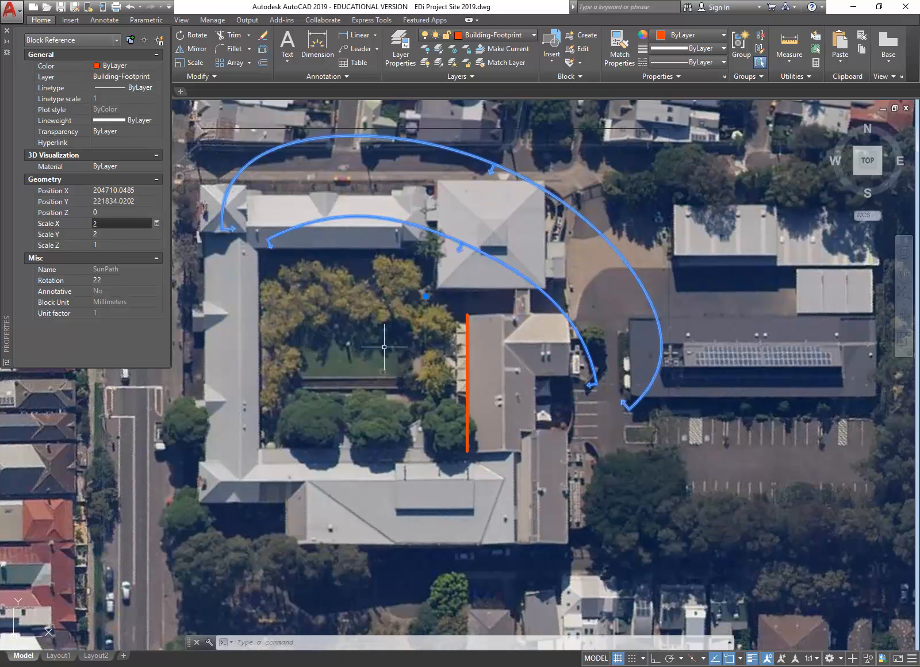
click(425, 296)
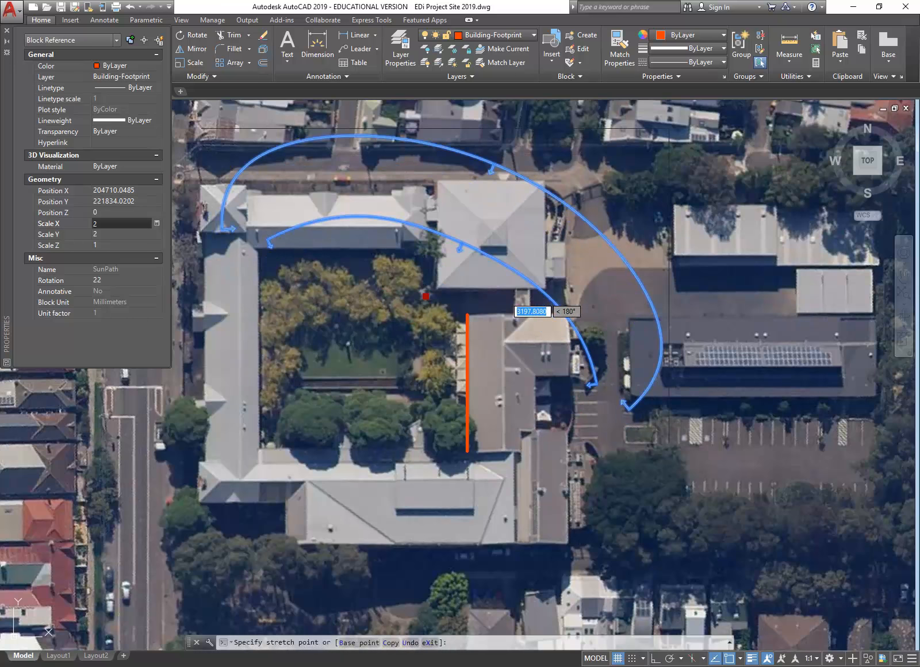
click(410, 296)
Step: Change the SunPath block's scale to 3
click(104, 223)
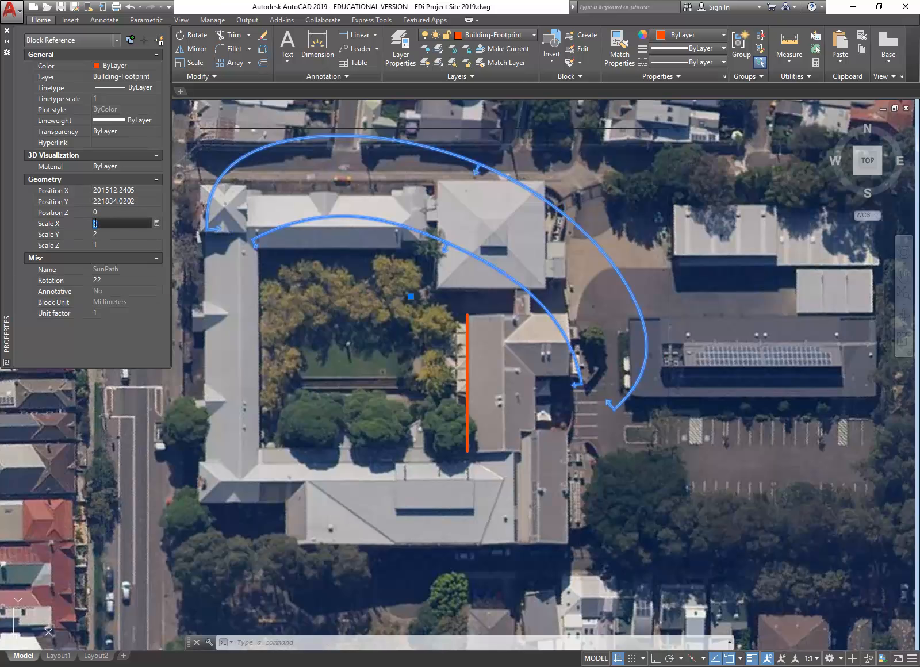
click(119, 234)
text(3)
click(114, 222)
Step: Reposition the scaled SunPath block over the school buildings using its insertion grip
scroll(292, 308, down, 3)
middle_drag(294, 310, 332, 350)
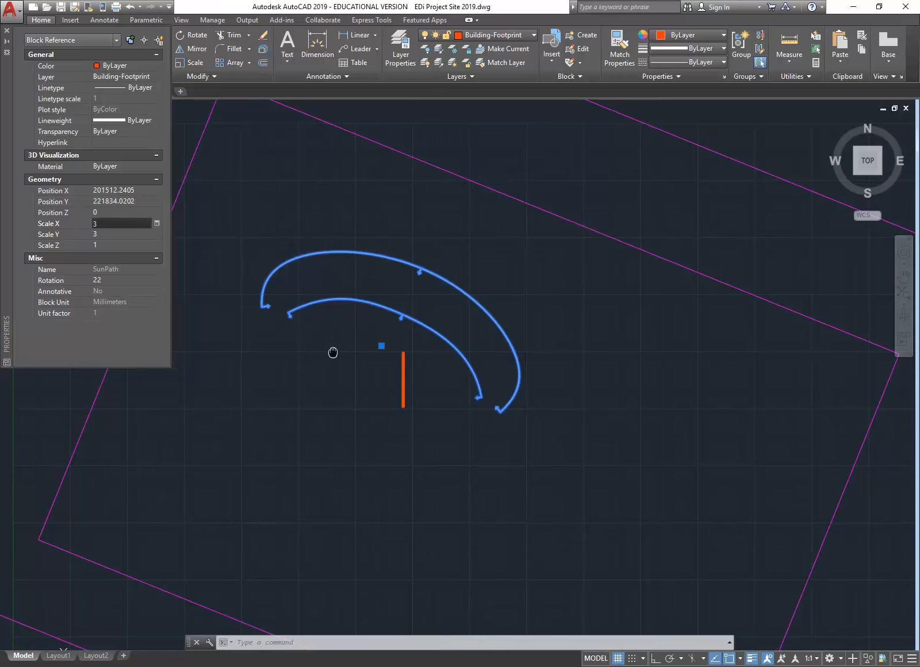
scroll(327, 350, up, 2)
click(411, 341)
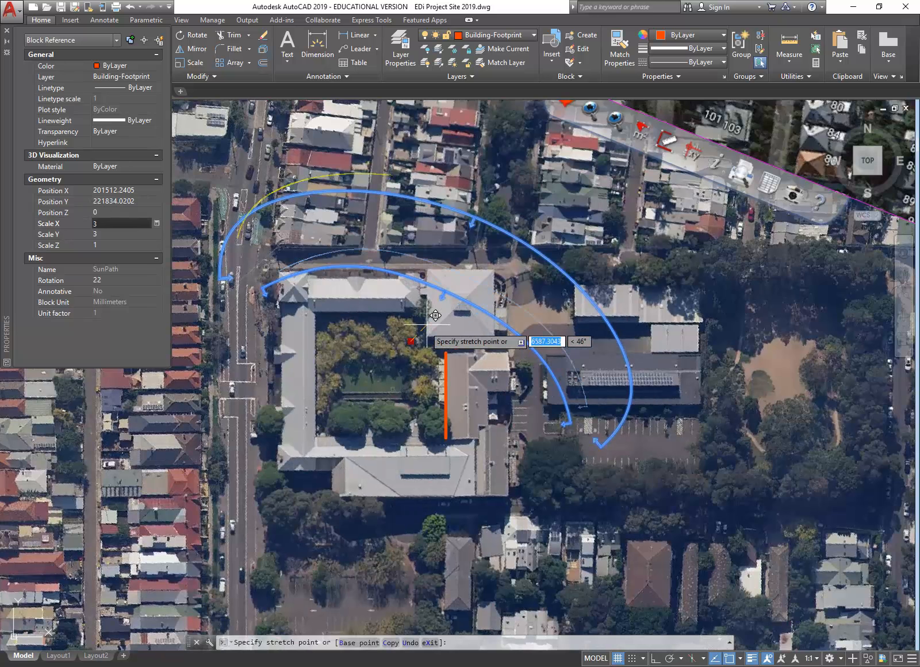
click(432, 309)
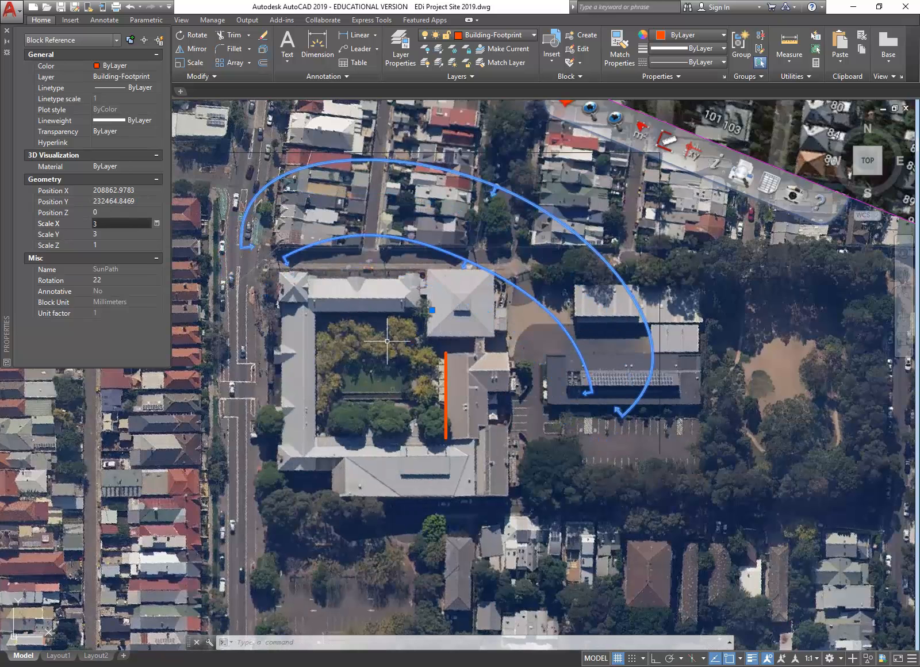
click(432, 310)
click(424, 298)
scroll(336, 299, down, 2)
middle_drag(335, 299, 374, 336)
Step: Clear the selection and close the Properties palette
key(Escape)
scroll(374, 332, up, 2)
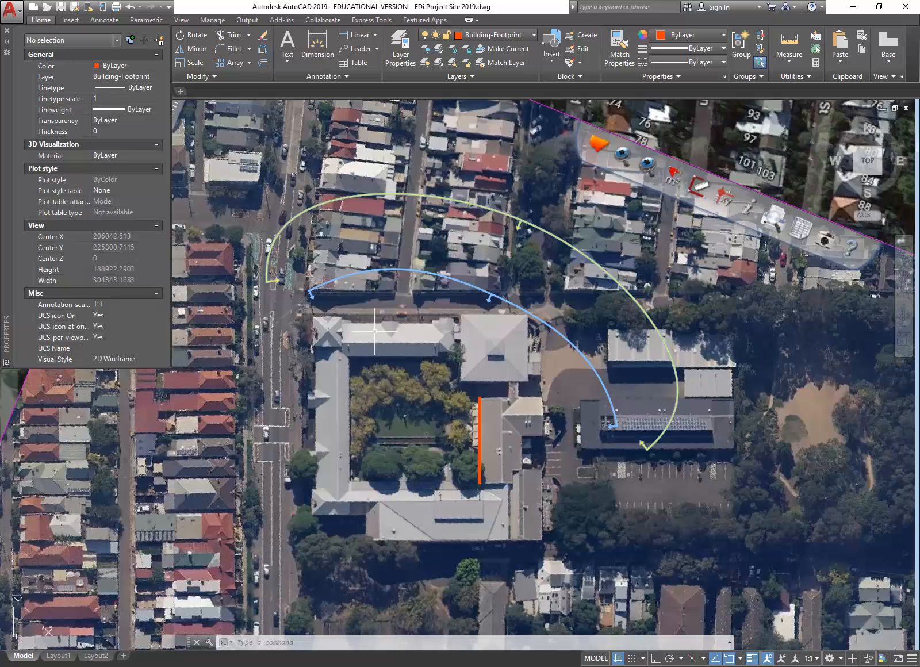
scroll(375, 331, down, 2)
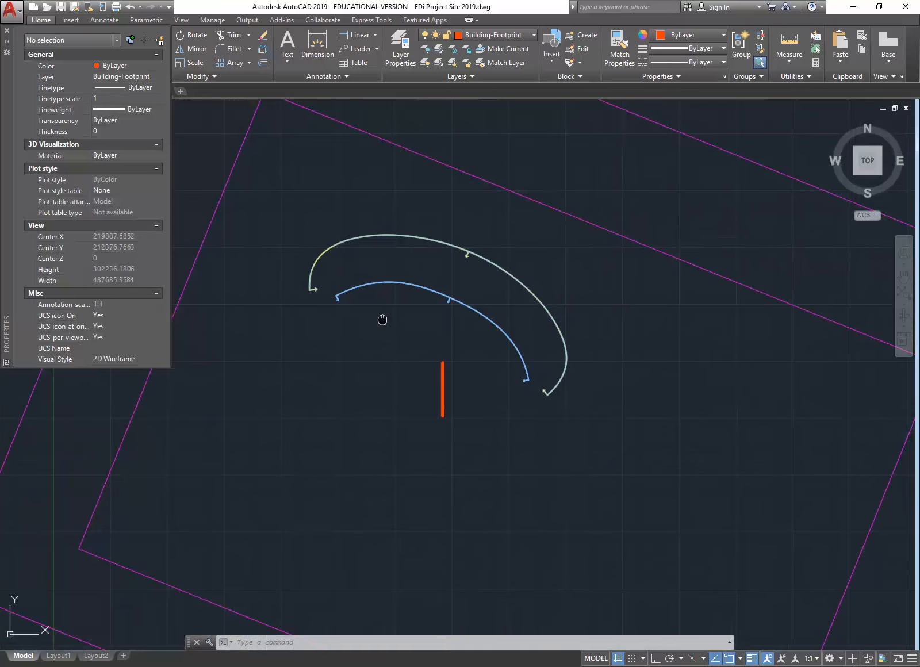
scroll(380, 318, up, 2)
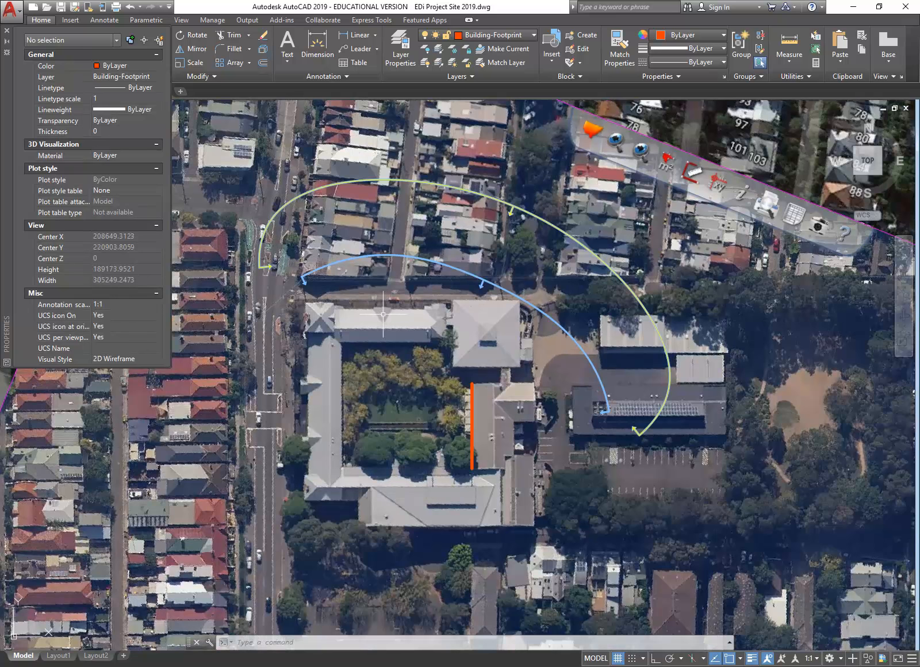
click(6, 30)
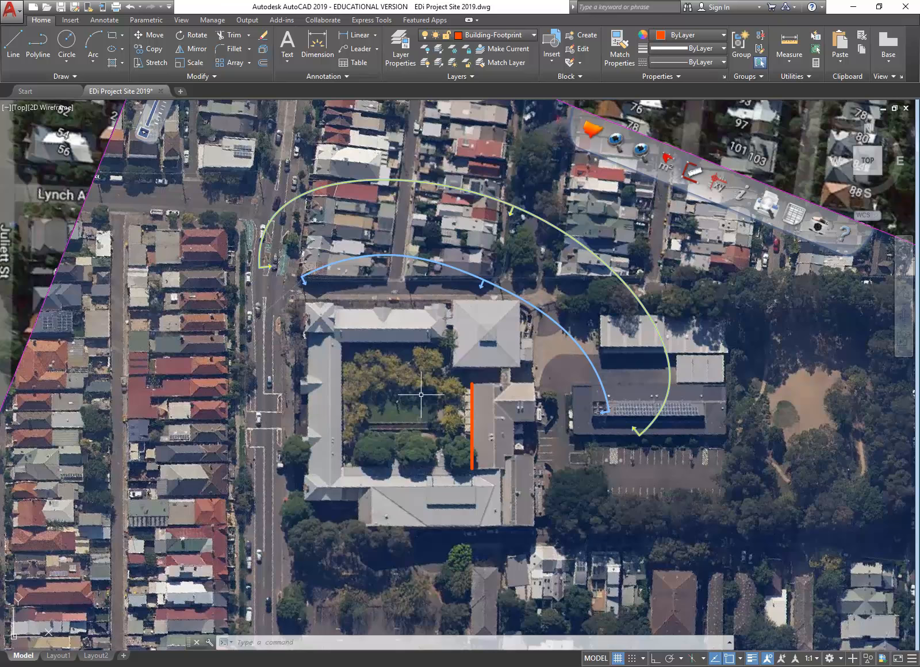
scroll(402, 348, down, 3)
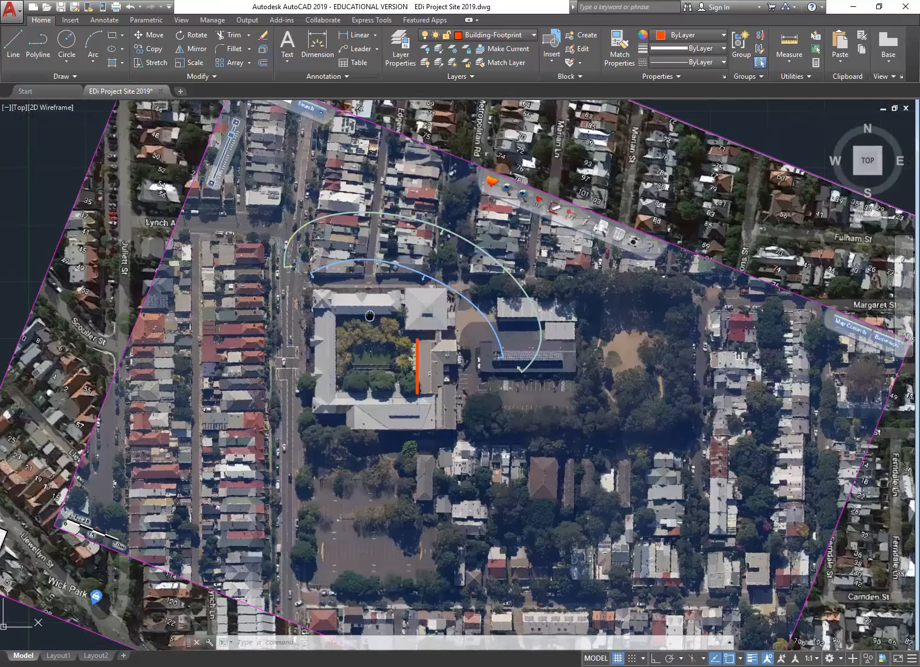
scroll(370, 314, up, 3)
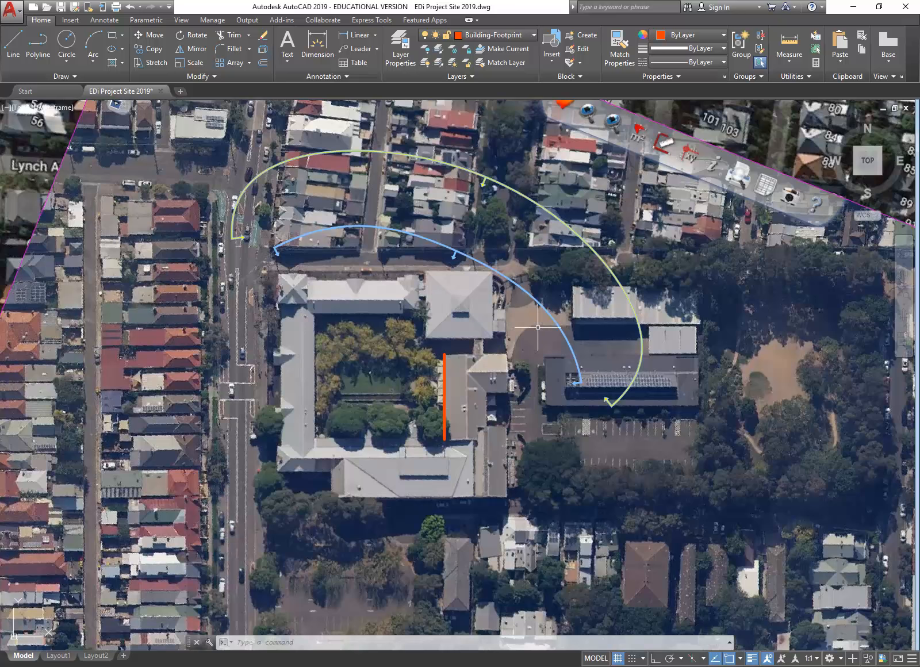
Step: Draw a line from the outer arc's arrow tip diagonally up-left across the solar-panel roof
click(13, 43)
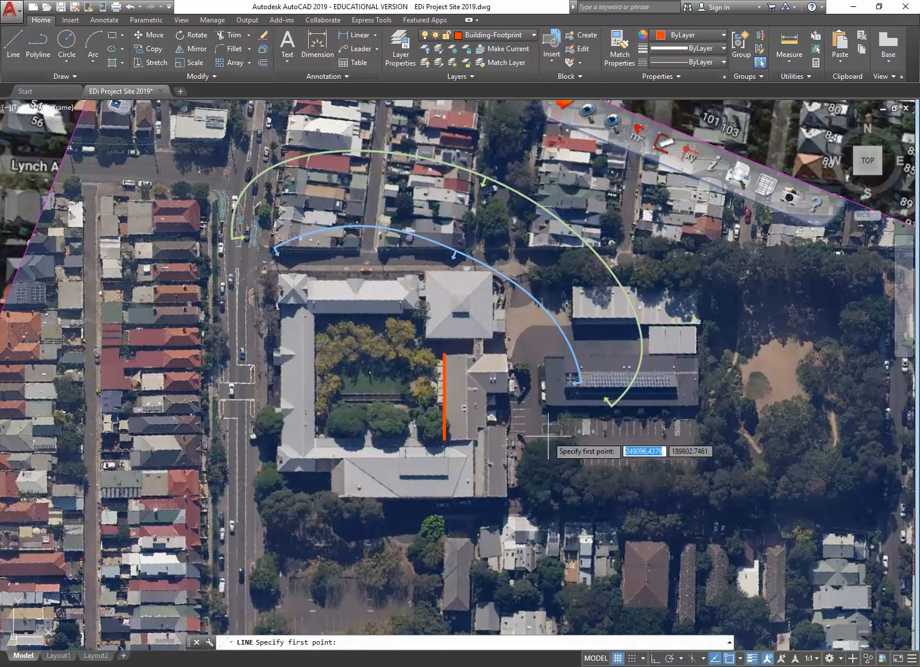
click(607, 400)
scroll(613, 403, up, 2)
scroll(611, 406, up, 2)
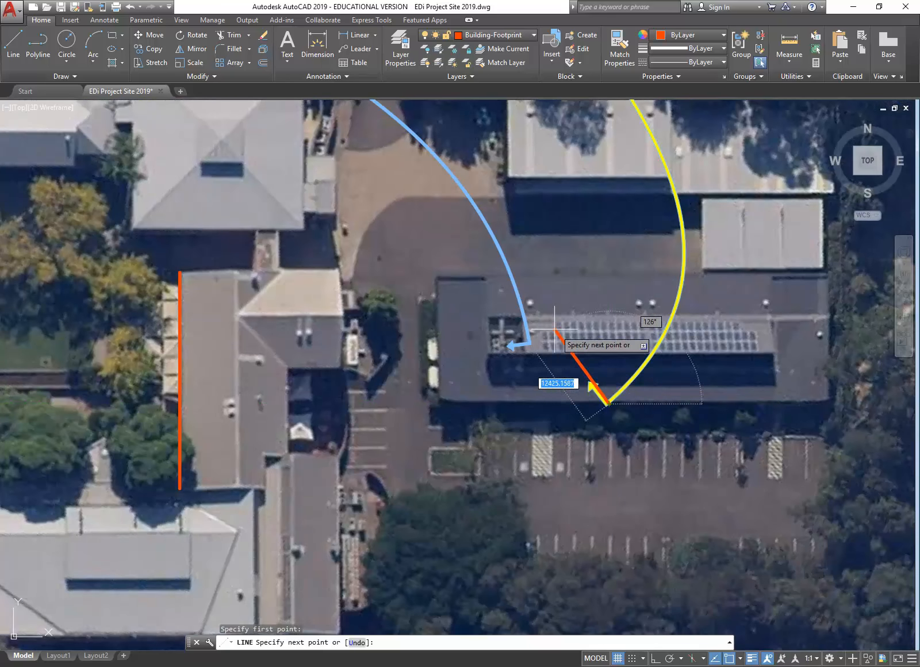
click(540, 316)
right_click(551, 281)
click(578, 288)
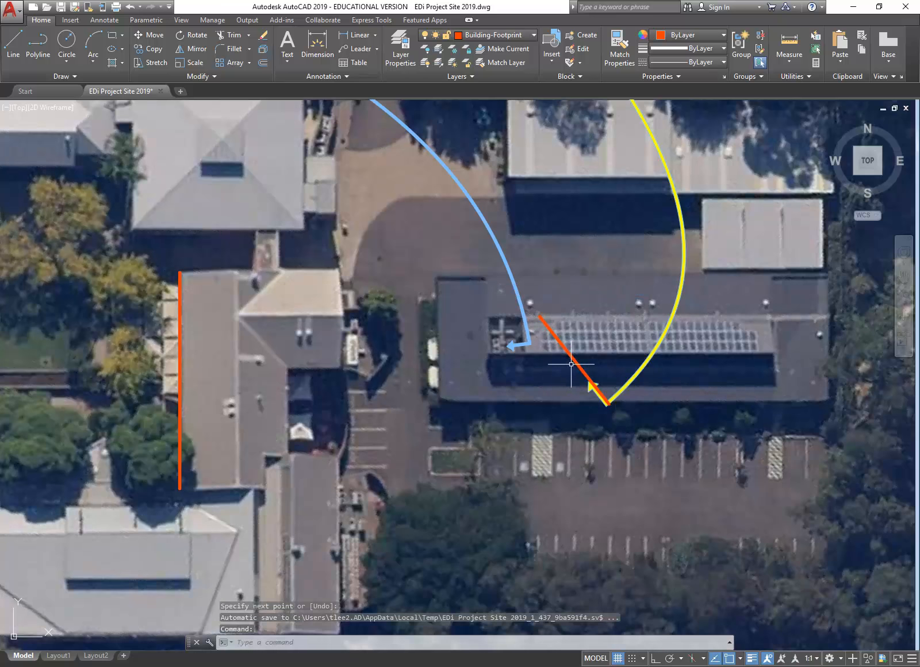
Step: Offset the sun-direction line at 10000, making parallel copies toward the lower-left and upper-right
click(263, 63)
text(10000)
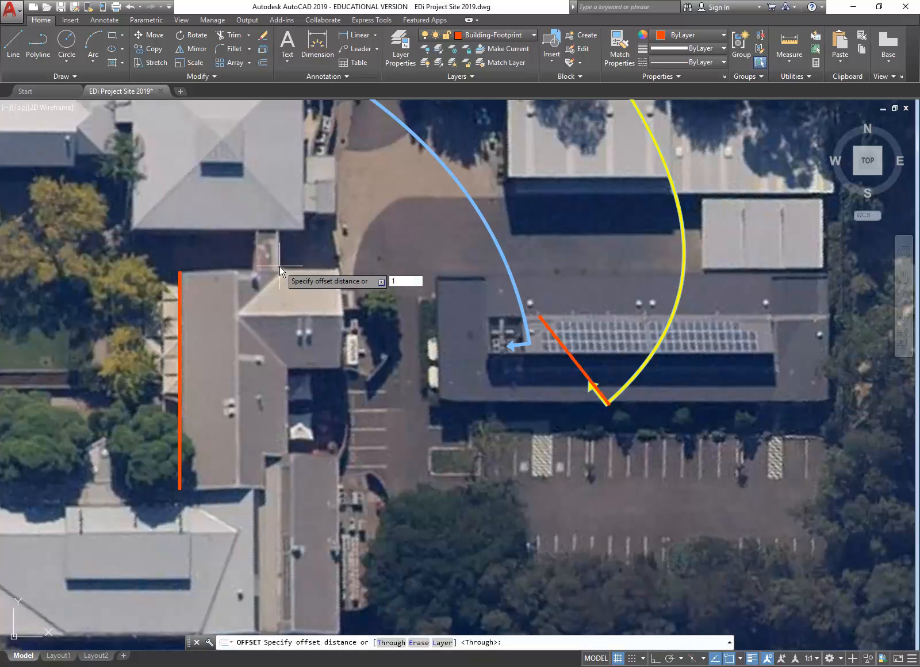
key(Return)
click(587, 375)
click(551, 397)
click(520, 410)
click(479, 433)
click(575, 361)
click(604, 319)
click(630, 314)
click(656, 254)
click(676, 252)
click(716, 196)
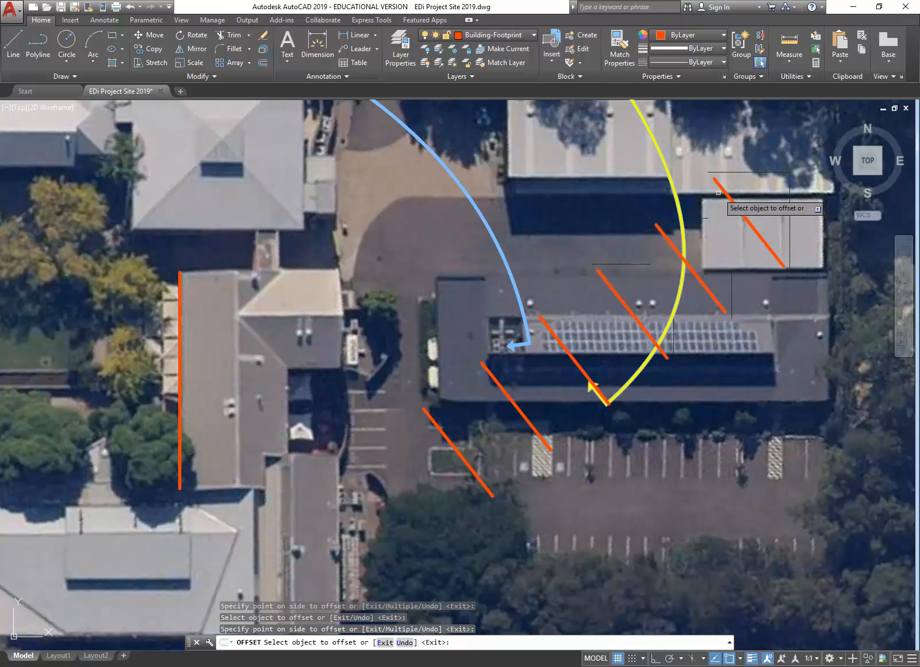
Step: Add further 10000 offset copies down-left and up-right, then end the Offset command
click(444, 439)
click(447, 439)
click(402, 501)
click(403, 502)
click(358, 498)
scroll(358, 498, down, 3)
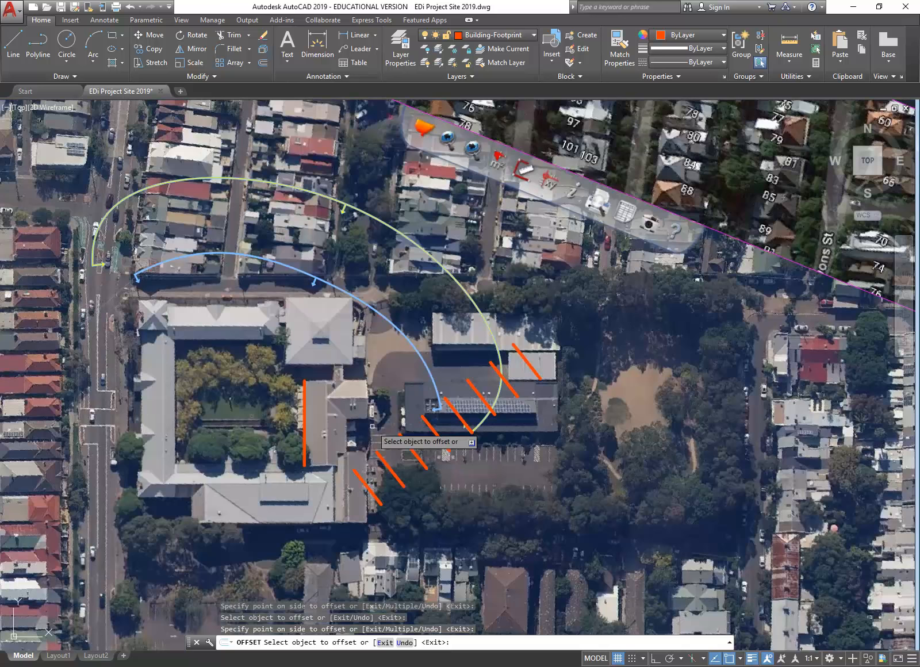
click(365, 486)
click(357, 497)
click(531, 364)
click(575, 330)
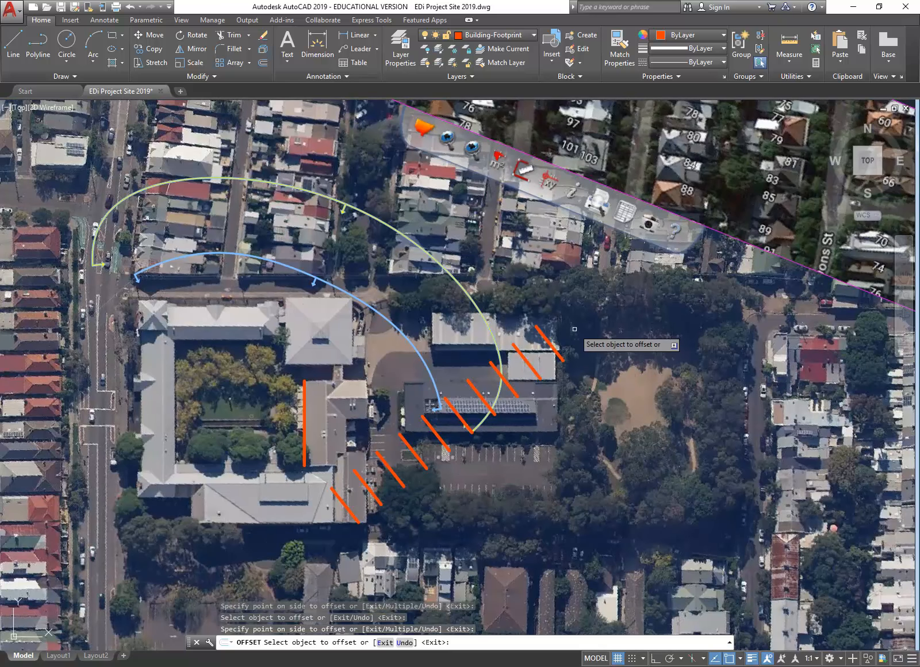
key(Return)
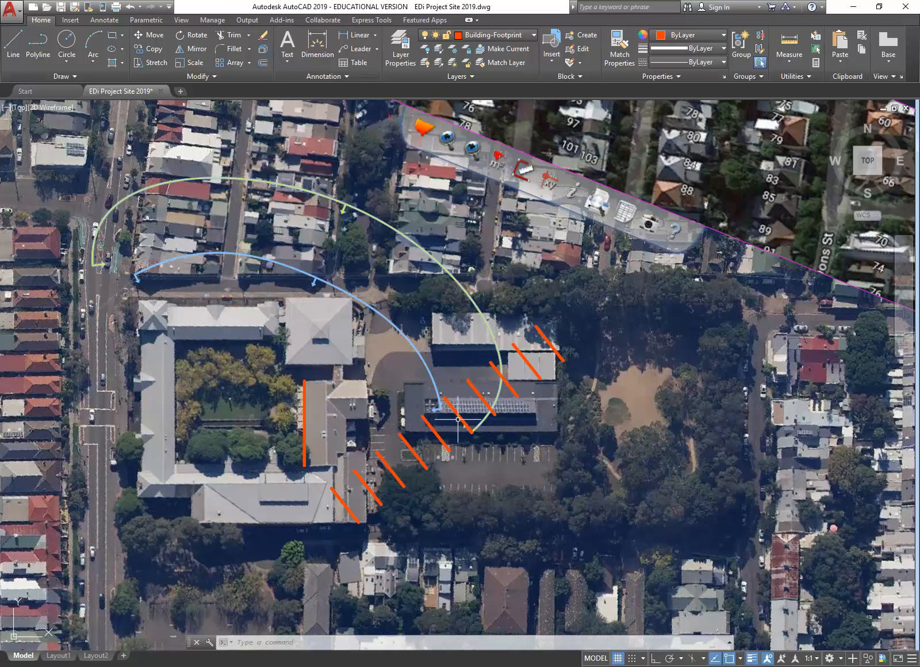
scroll(458, 415, up, 5)
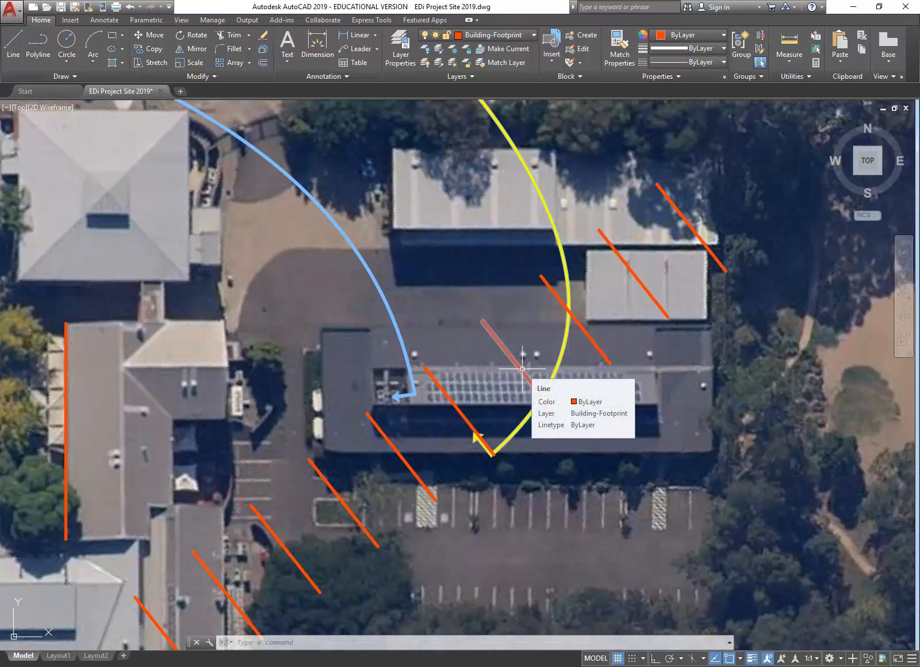
scroll(523, 369, down, 2)
mouse_move(523, 368)
middle_down()
mouse_move(551, 380)
mouse_move(561, 371)
middle_up()
scroll(561, 370, up, 1)
scroll(560, 370, down, 2)
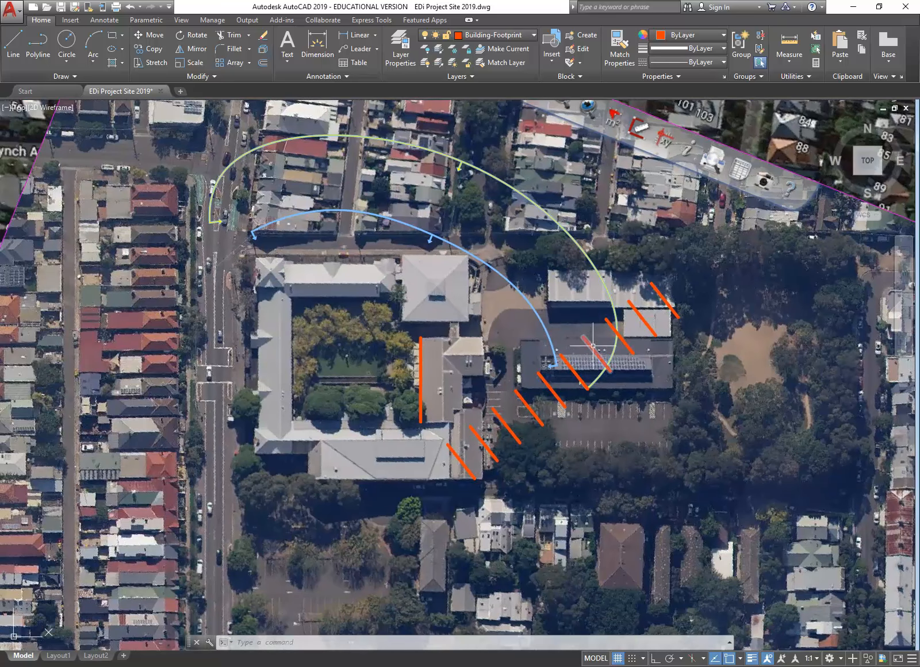
mouse_move(533, 311)
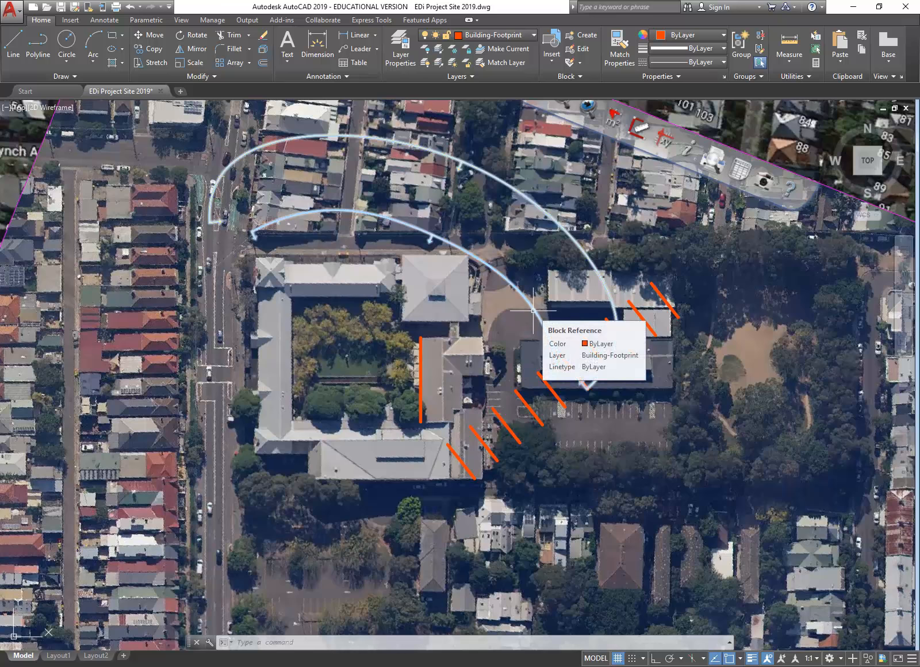
Step: Erase the lower-left and central diagonal orange lines one by one
click(461, 462)
click(484, 444)
key(Delete)
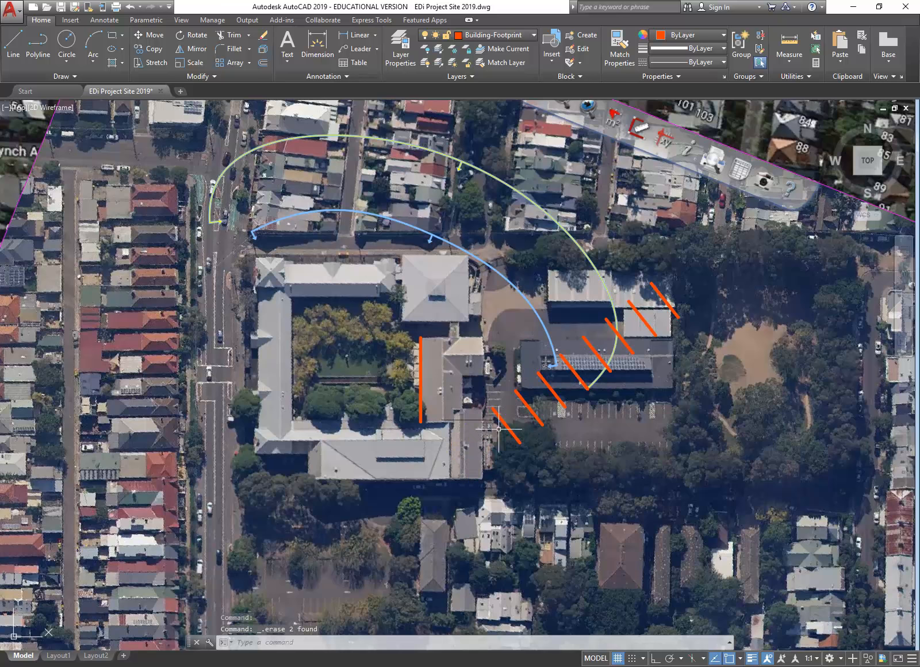
click(503, 424)
key(Delete)
click(524, 403)
key(Delete)
click(544, 380)
key(Delete)
click(574, 373)
key(Delete)
Step: Erase the remaining upper-right diagonal orange lines and cancel any pending command
click(596, 354)
key(Delete)
click(620, 336)
key(Delete)
click(642, 317)
key(Delete)
click(661, 294)
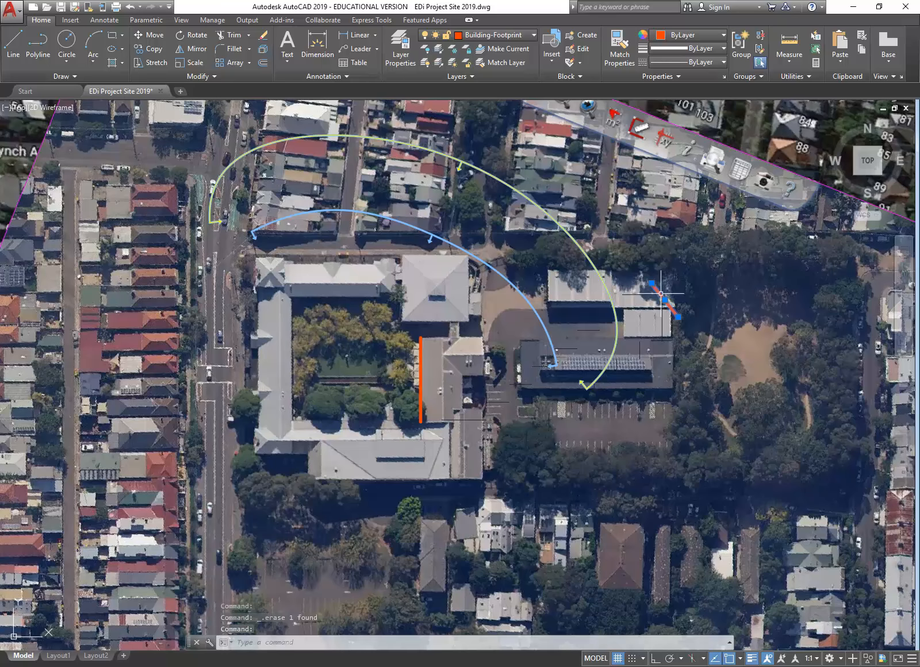
middle_drag(304, 348, 327, 388)
scroll(327, 388, down, 2)
mouse_move(347, 350)
middle_down()
mouse_move(311, 321)
mouse_move(378, 363)
middle_up()
key(Delete)
scroll(356, 339, up, 4)
scroll(343, 326, down, 2)
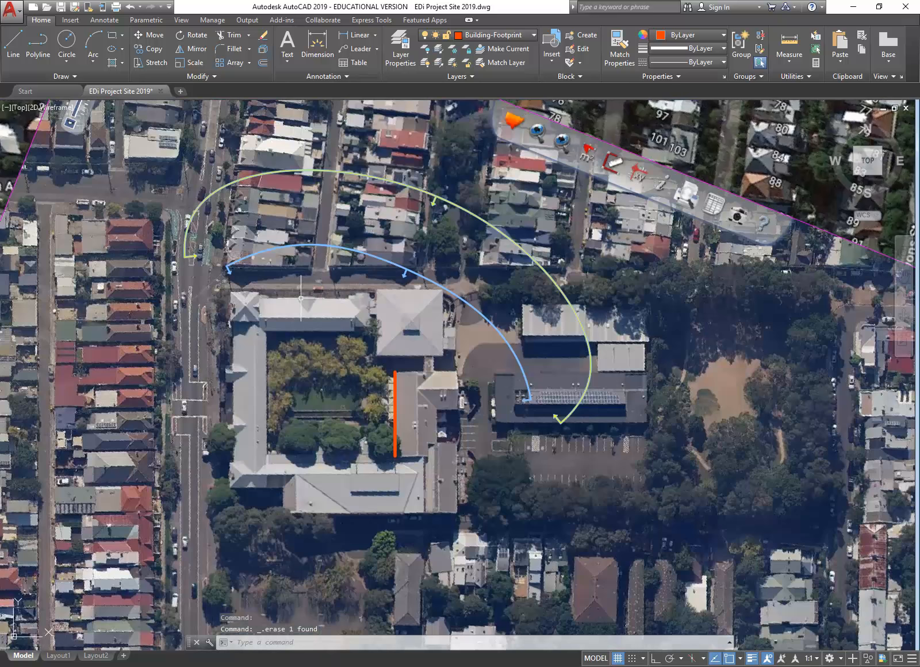
key(Escape)
key(Escape)
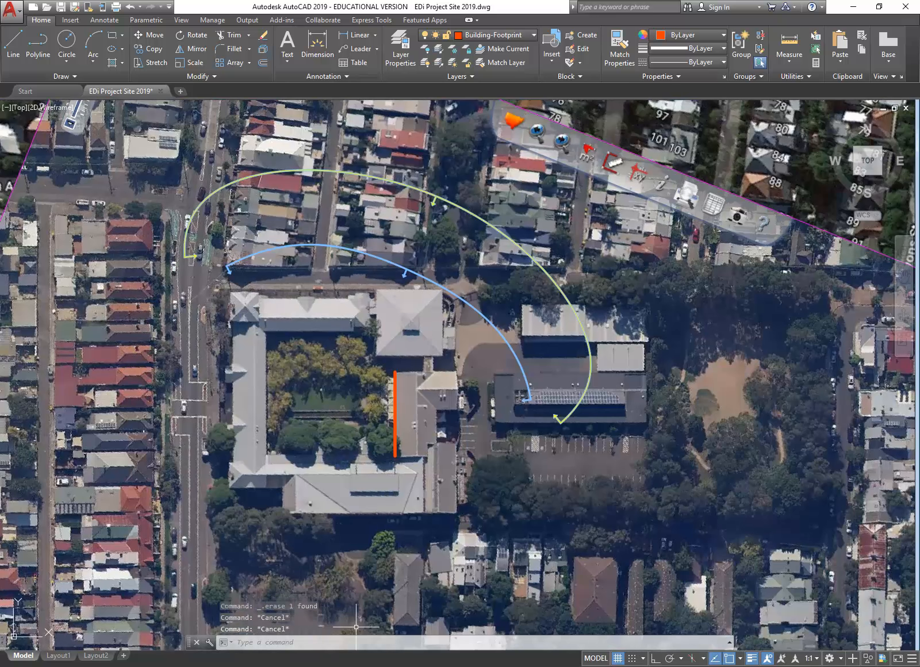